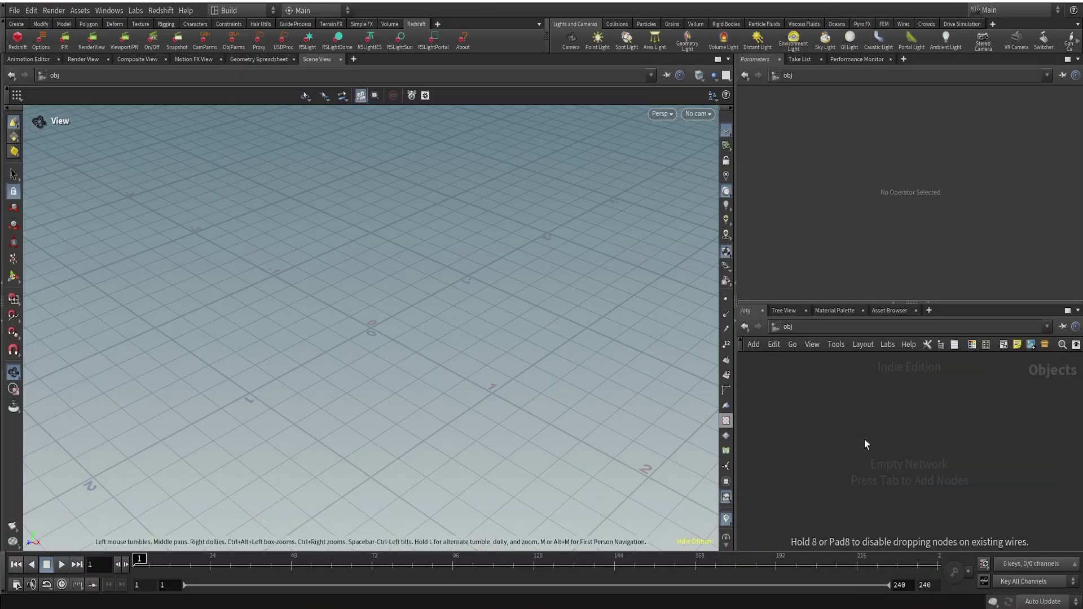
# Add a Geometry object, rename it 'Sim', and colour its node blue-purple.
pyautogui.click(864, 439)
pyautogui.scroll(3, 903, 444)
pyautogui.doubleClick(917, 441)
pyautogui.write('S')
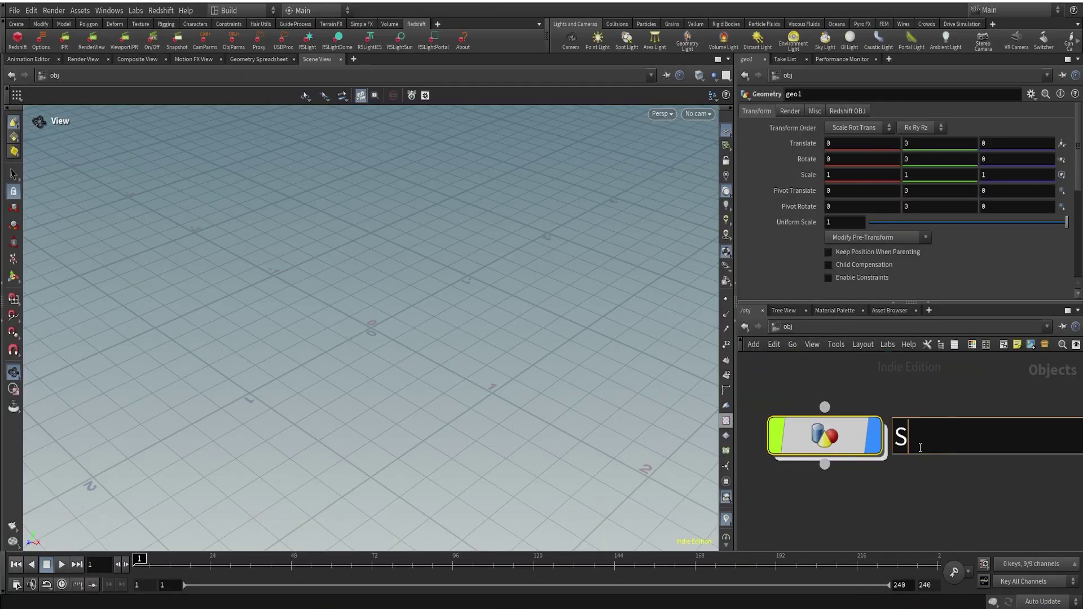
pyautogui.write('im')
pyautogui.press('Return')
pyautogui.press('c')
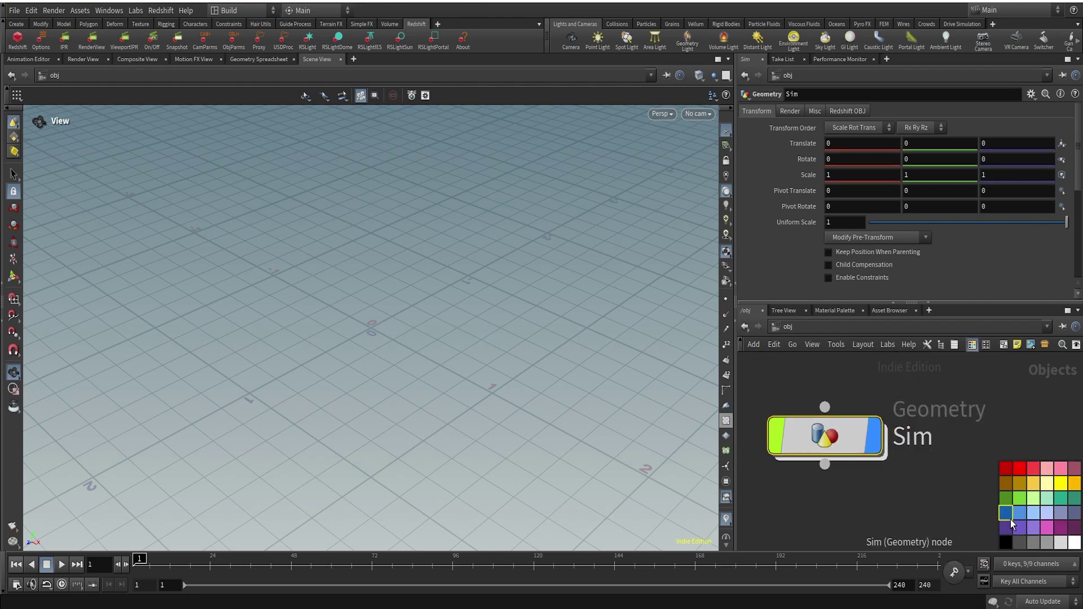
pyautogui.click(1013, 524)
# Inside Sim, add a polygon Circle node.
pyautogui.doubleClick(826, 436)
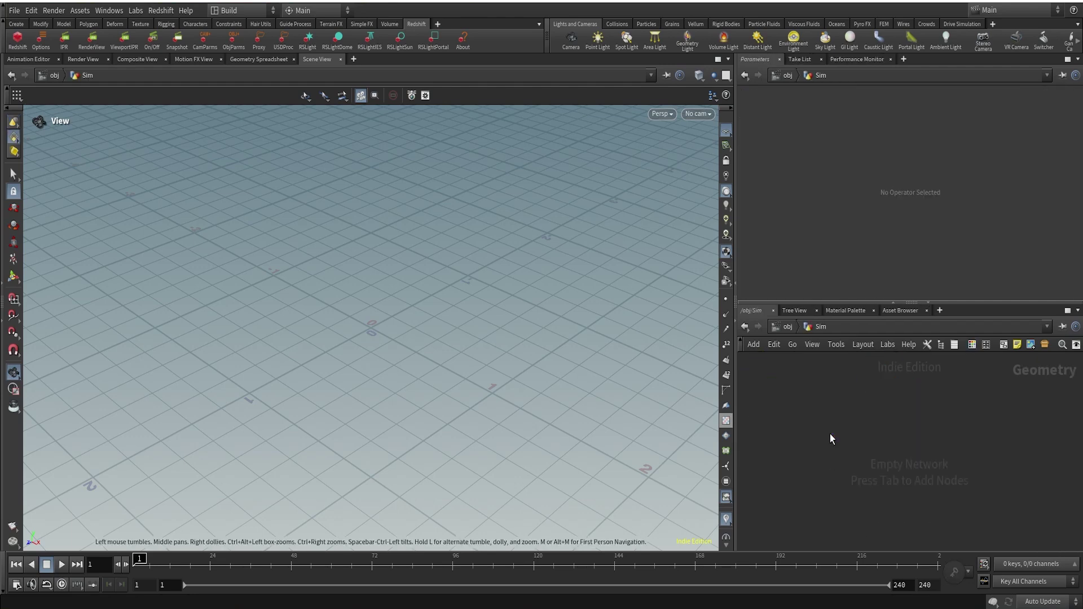
pyautogui.press('Tab')
pyautogui.write('cir')
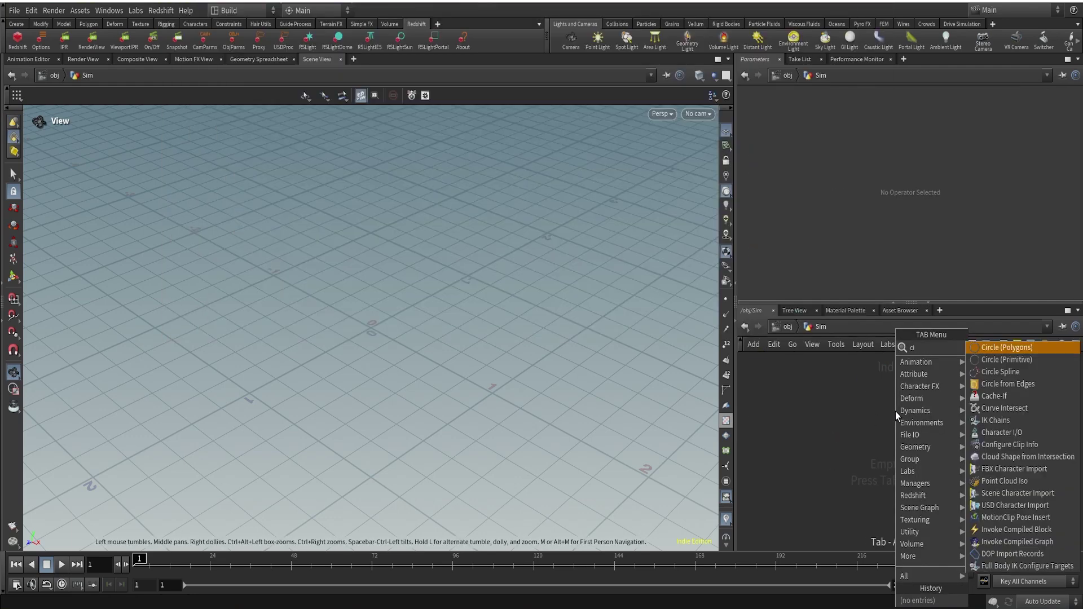
pyautogui.press('Return')
pyautogui.click(896, 411)
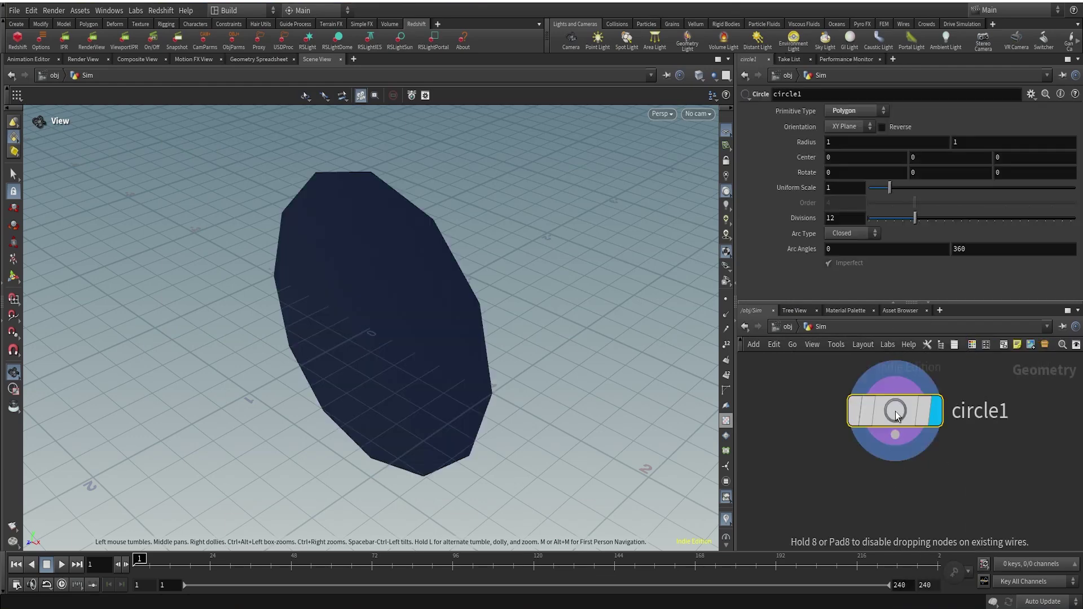
pyautogui.moveTo(547, 342); pyautogui.dragTo(416, 362, button='right')
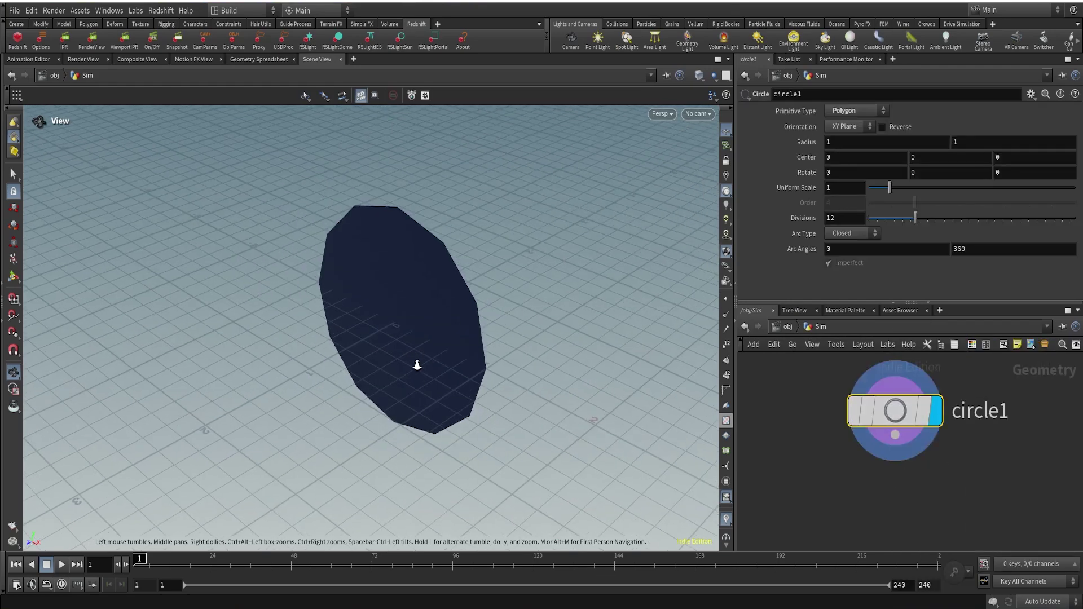
# Set circle1 to ZX Plane orientation, 50 divisions and reversed normals.
pyautogui.click(854, 127)
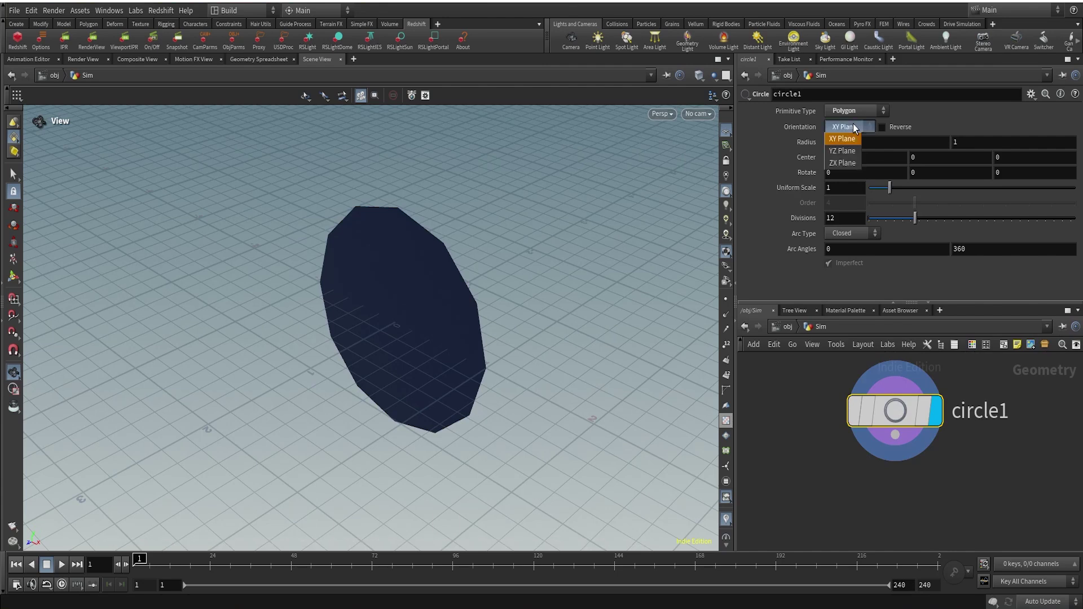
pyautogui.click(844, 164)
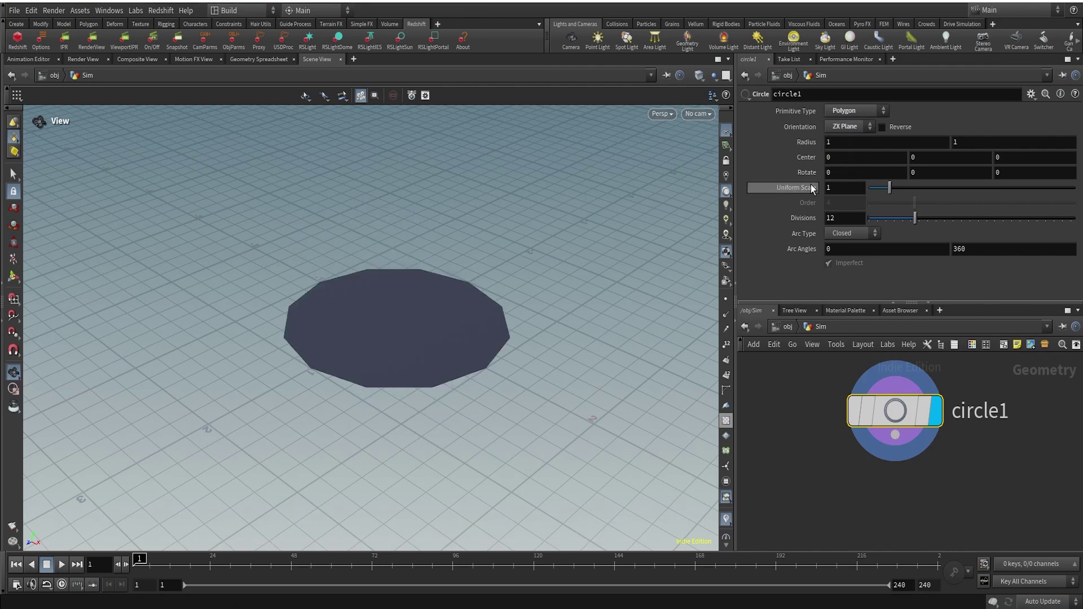
pyautogui.moveTo(914, 220); pyautogui.dragTo(1078, 224)
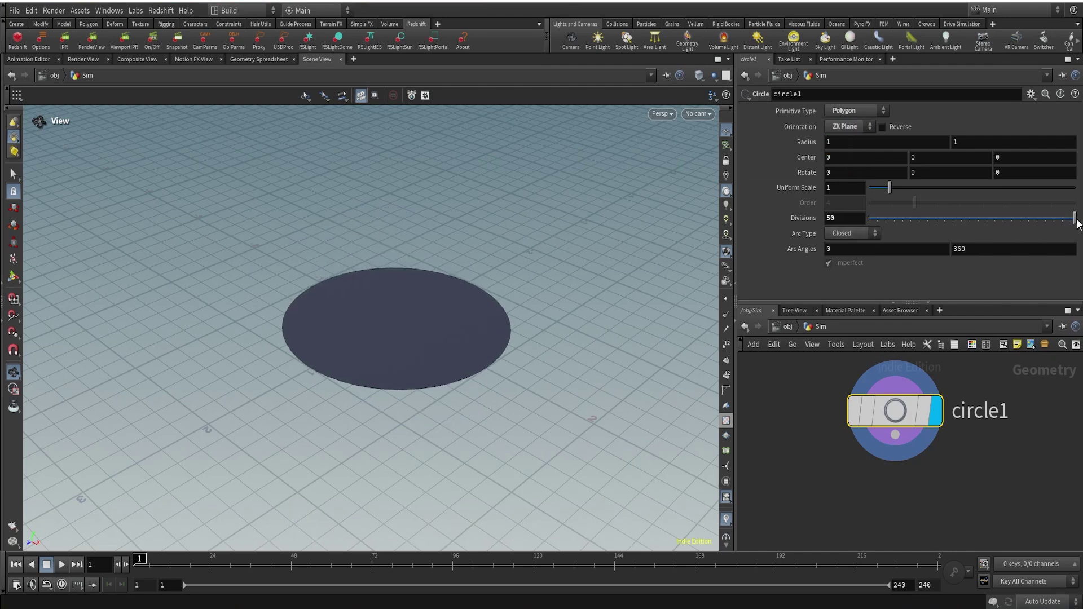
pyautogui.click(883, 127)
pyautogui.moveTo(416, 362); pyautogui.dragTo(517, 274, button='right')
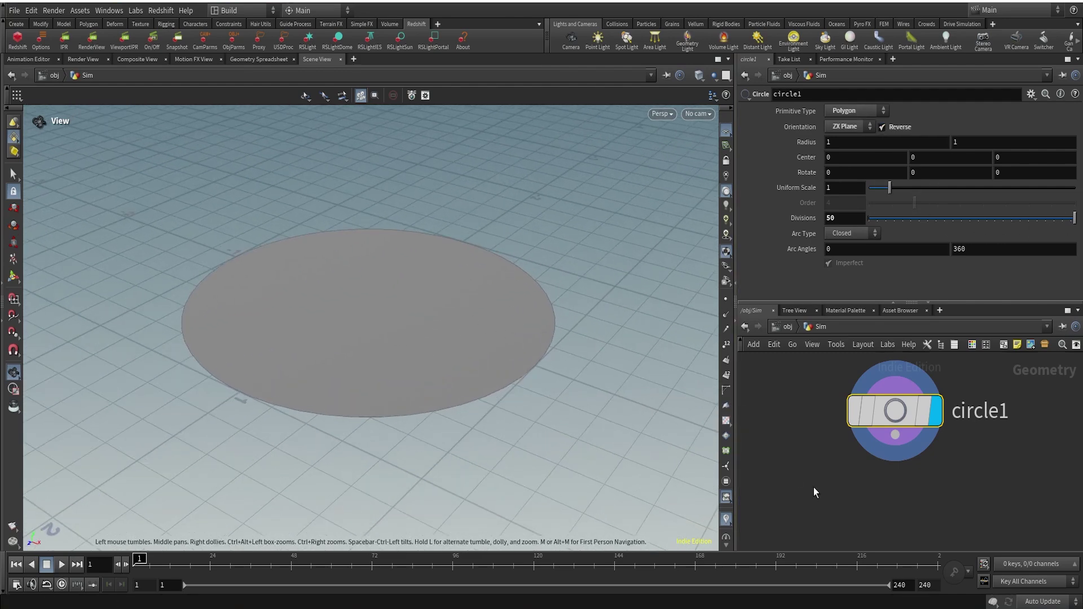
pyautogui.scroll(-3, 956, 484)
# Wire a Remesh node under circle1 and set its Target Size to 0.075.
pyautogui.moveTo(859, 409); pyautogui.dragTo(905, 472)
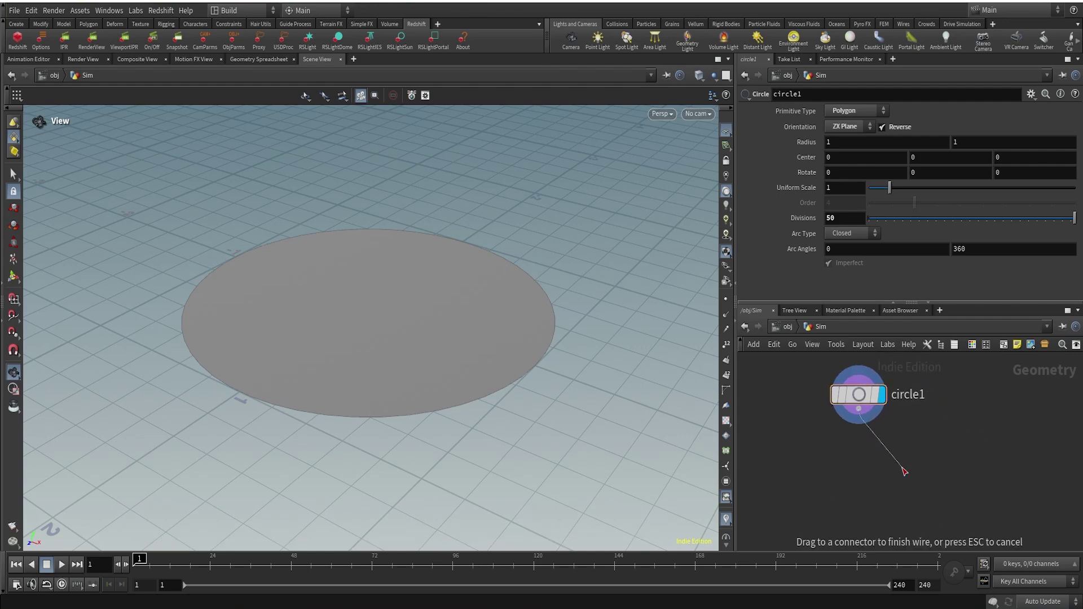
pyautogui.press('Tab')
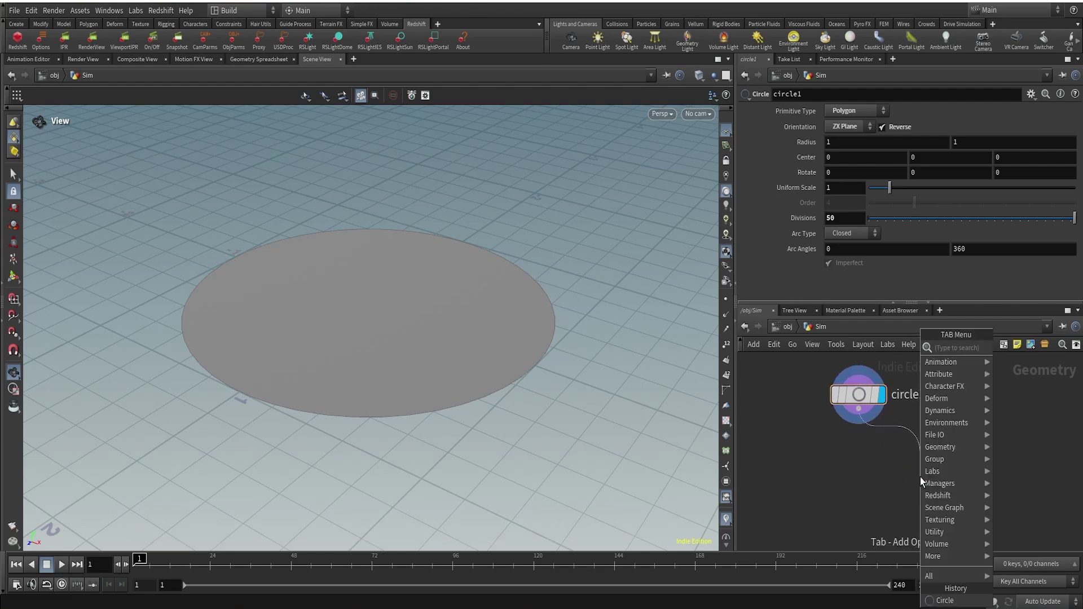
pyautogui.write('remesh')
pyautogui.press('Return')
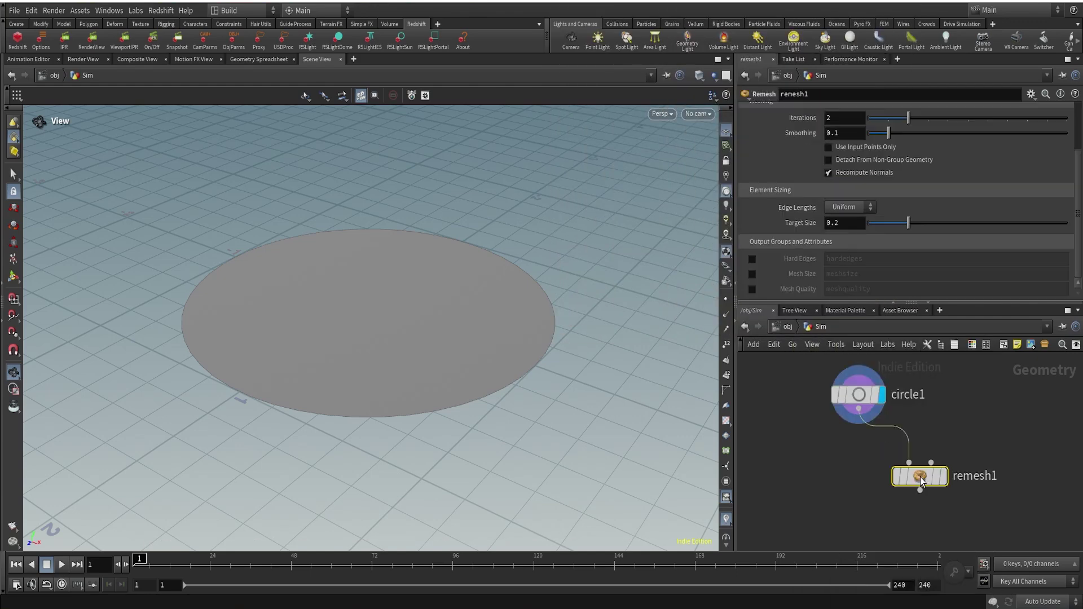
pyautogui.click(940, 500)
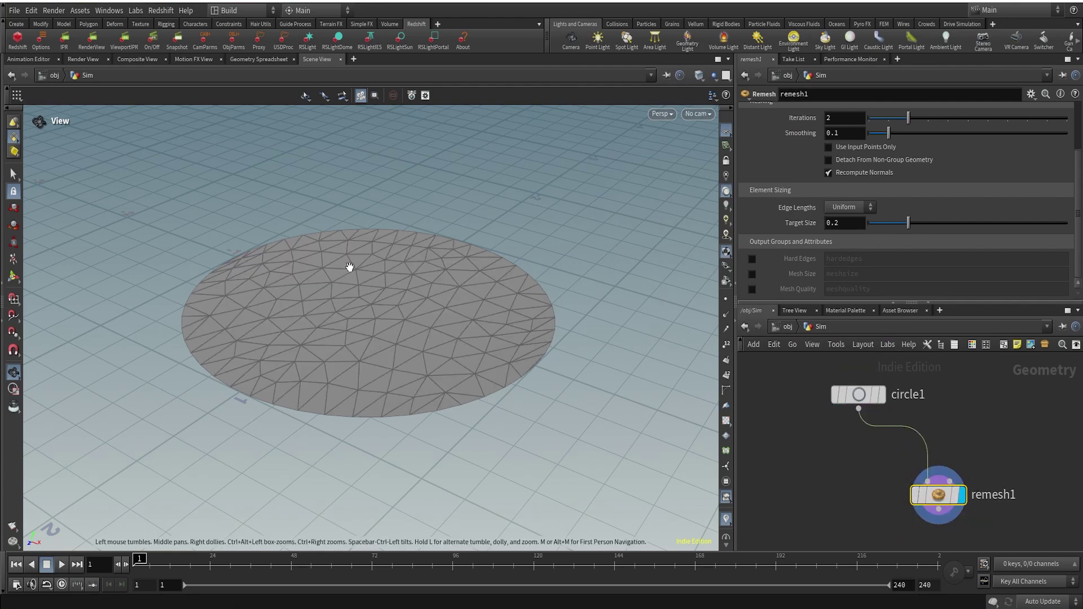
pyautogui.click(847, 222)
pyautogui.write('0.075')
pyautogui.press('Return')
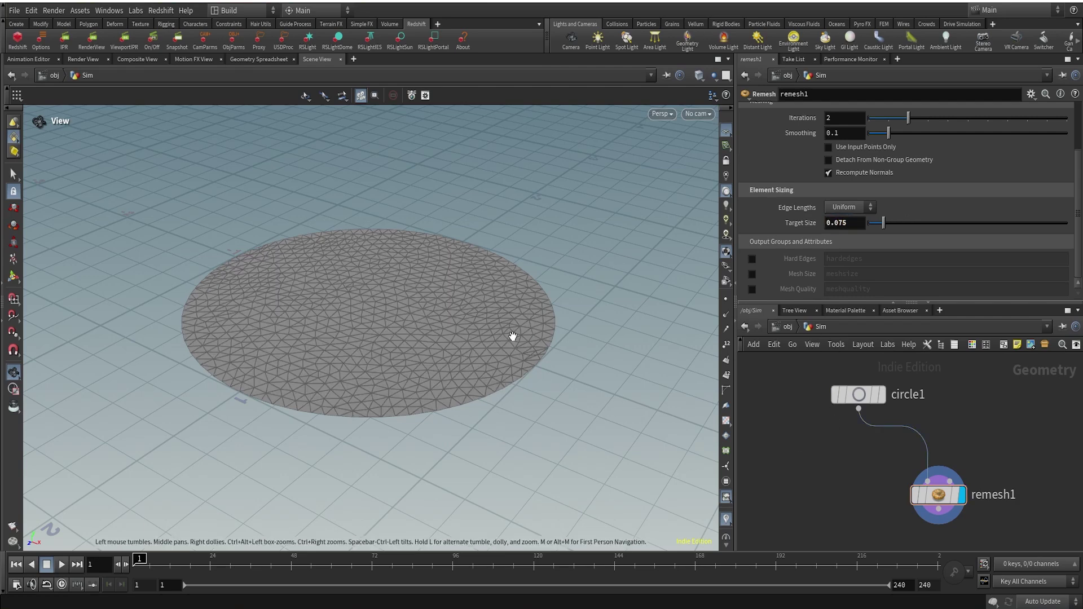
pyautogui.scroll(-3, 988, 445)
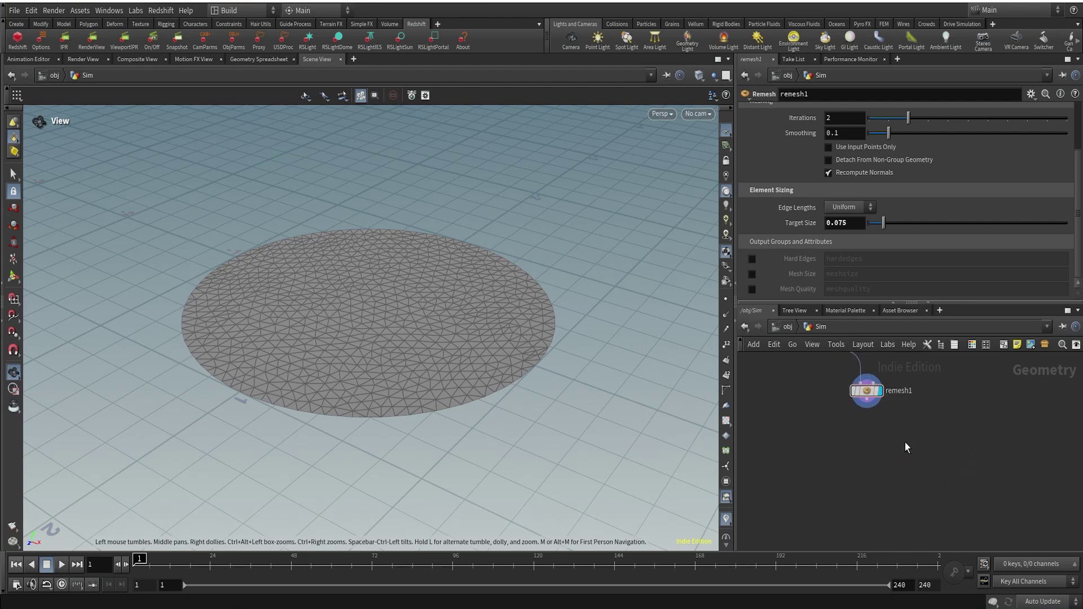
# Add a Copy and Transform node below remesh1 and display its result.
pyautogui.click(867, 403)
pyautogui.click(822, 461)
pyautogui.write('copyto')
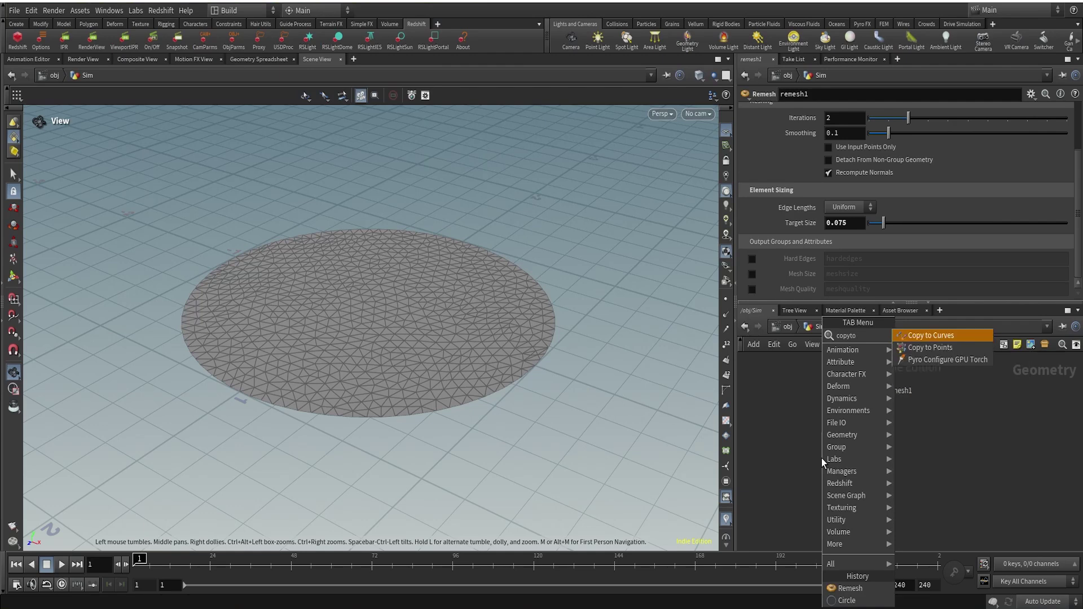
pyautogui.press('BackSpace')
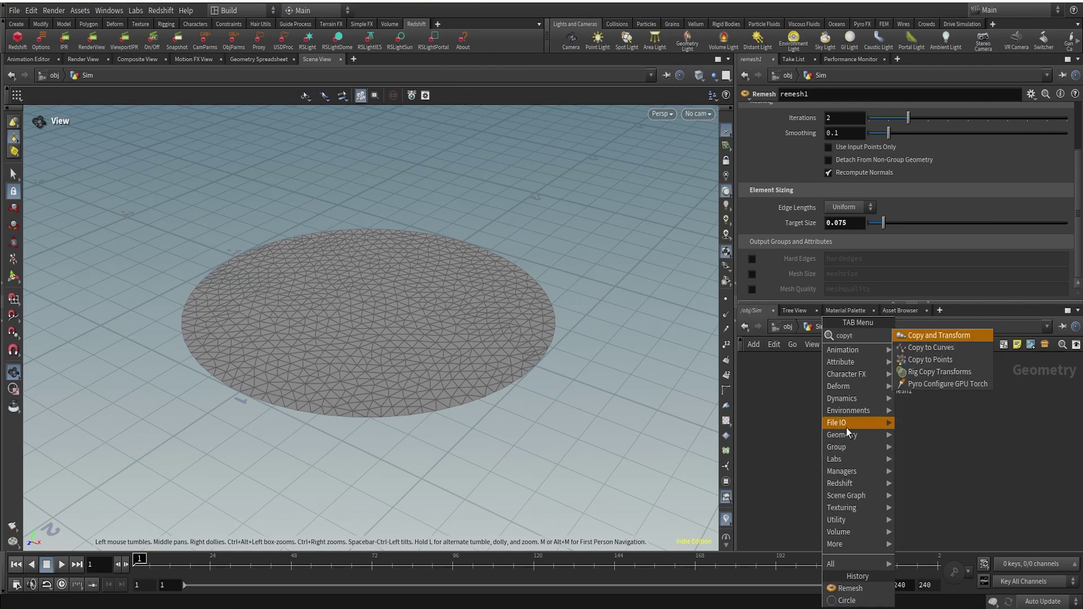
pyautogui.click(946, 334)
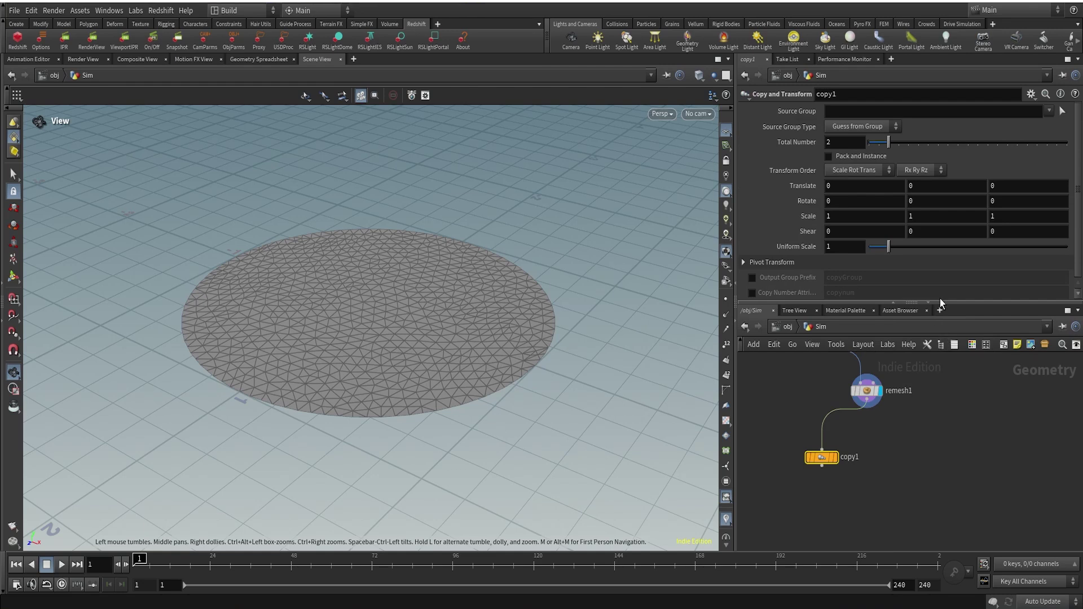
pyautogui.click(835, 458)
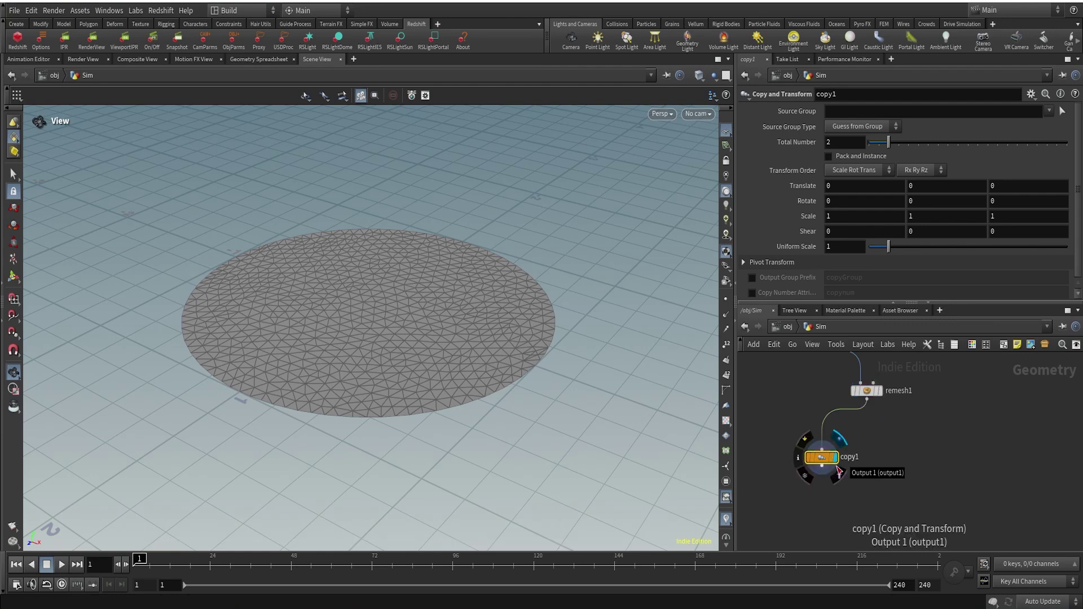
pyautogui.press('l')
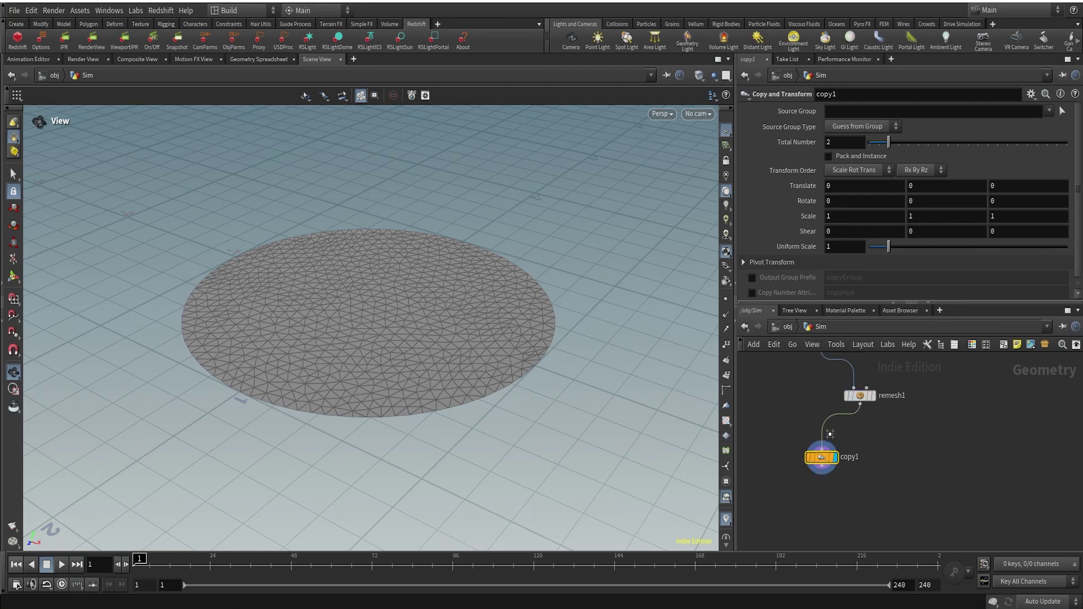
pyautogui.scroll(2, 823, 459)
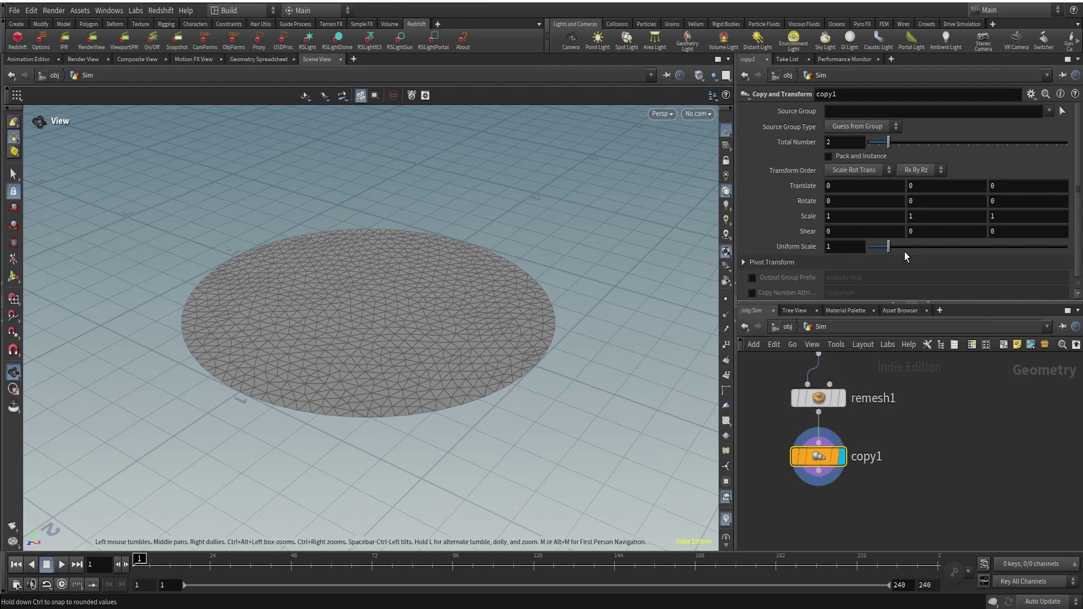
# Set copy1 to 20 copies, Translate Y -0.03 and Uniform Scale 1.021.
pyautogui.click(848, 157)
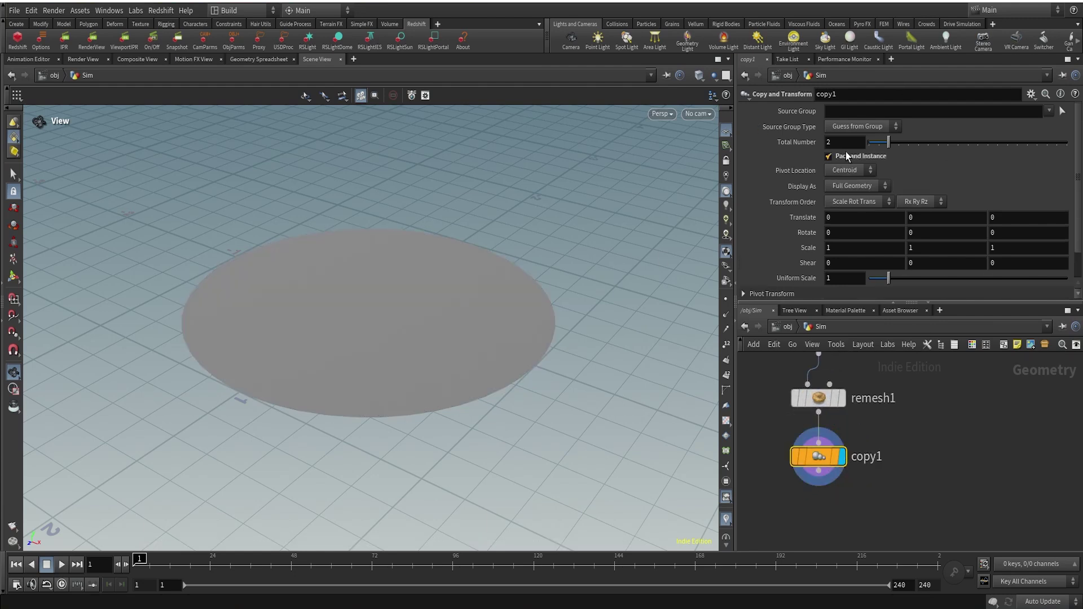
pyautogui.click(847, 156)
pyautogui.click(847, 142)
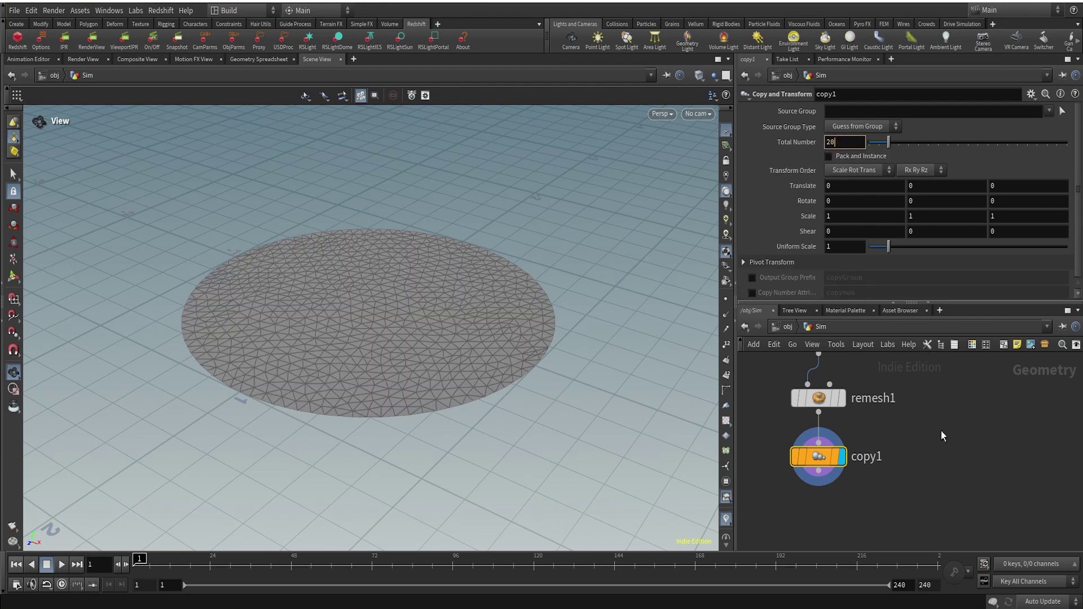
pyautogui.write('20')
pyautogui.press('Return')
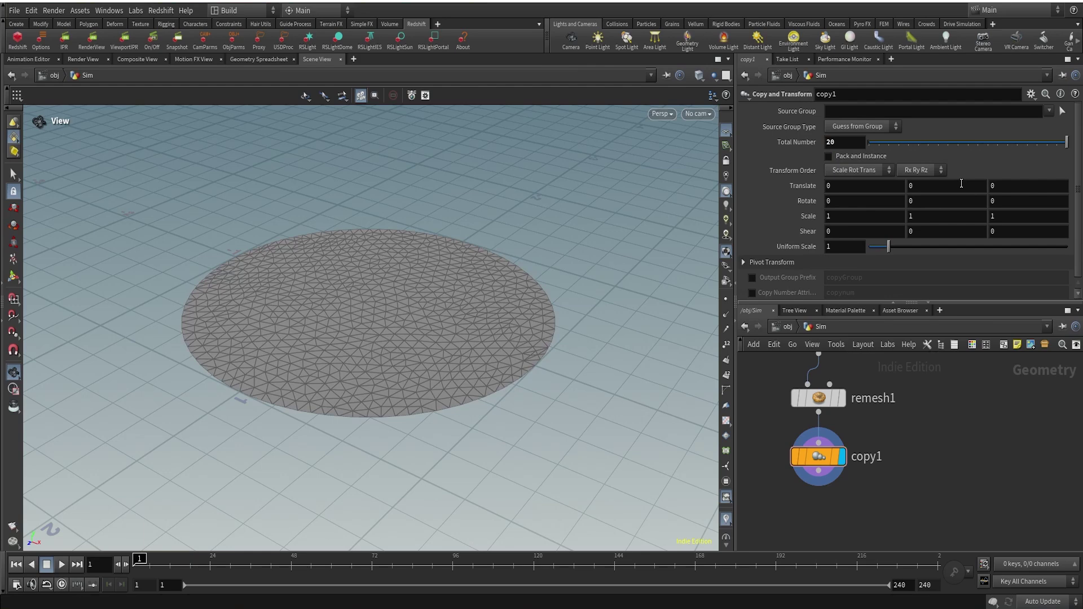
pyautogui.moveTo(961, 184); pyautogui.dragTo(937, 208, button='middle')
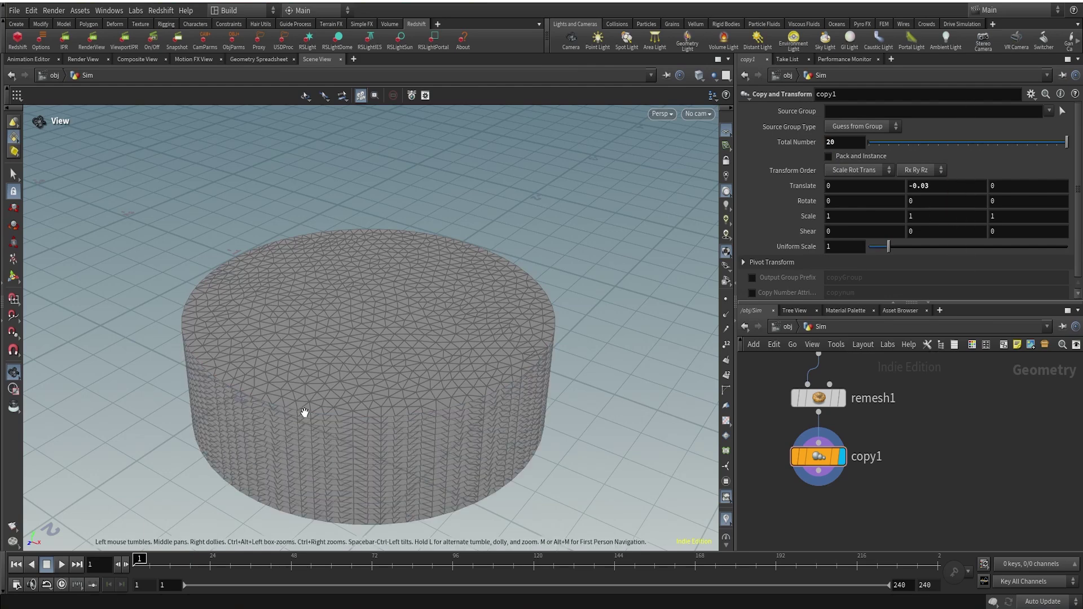
pyautogui.moveTo(436, 395); pyautogui.dragTo(502, 367)
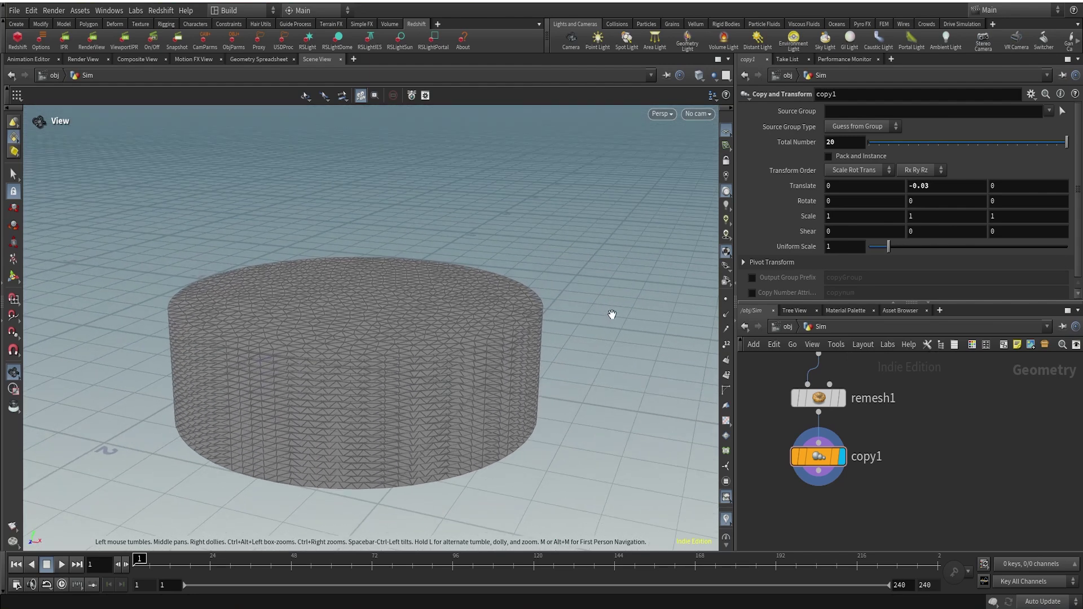
pyautogui.click(849, 247)
pyautogui.write('.021')
pyautogui.press('Return')
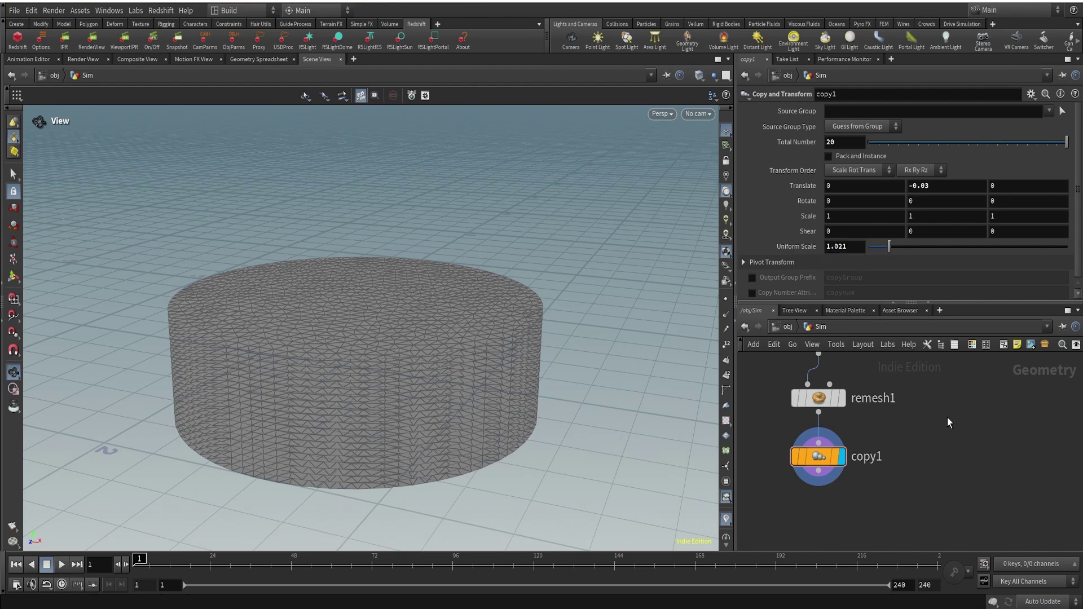
pyautogui.scroll(-5, 362, 384)
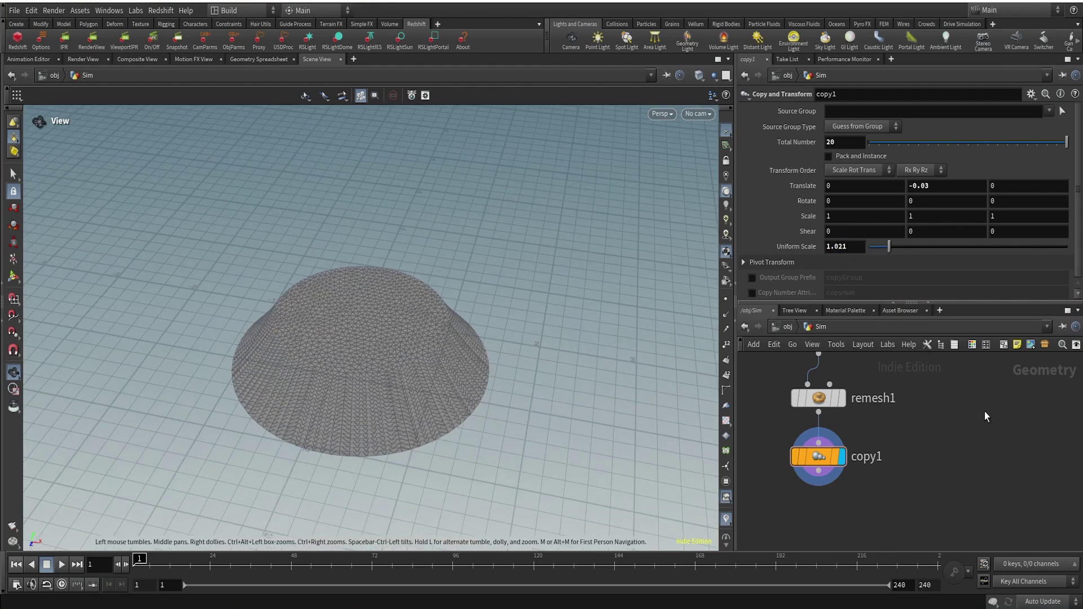
pyautogui.scroll(-2, 927, 456)
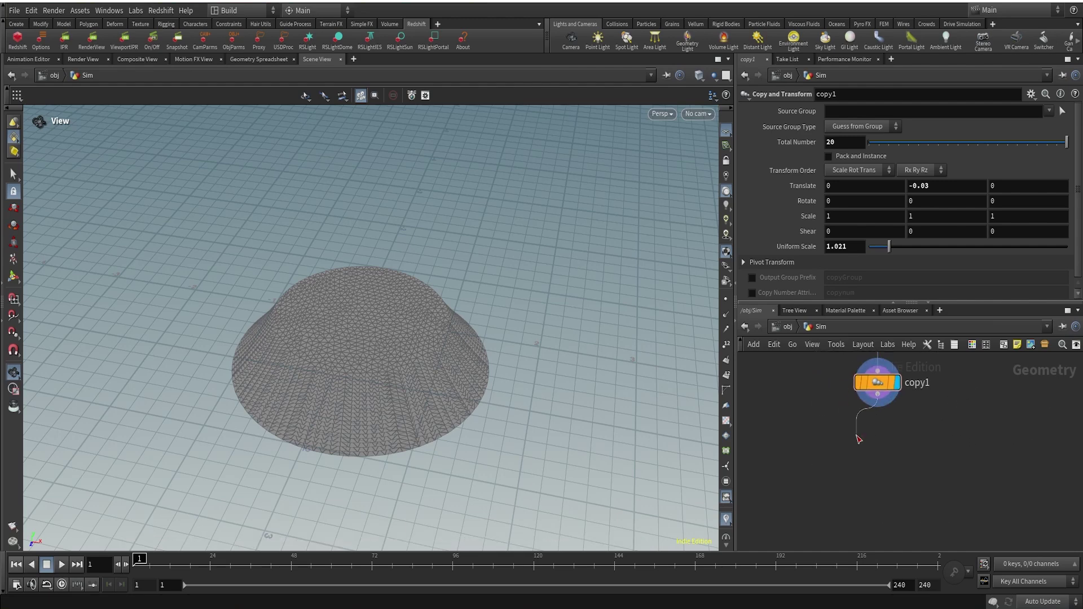
# Add a Vellum cloth constraints node, vellumcloth1, under copy1.
pyautogui.press('Tab')
pyautogui.write('vell')
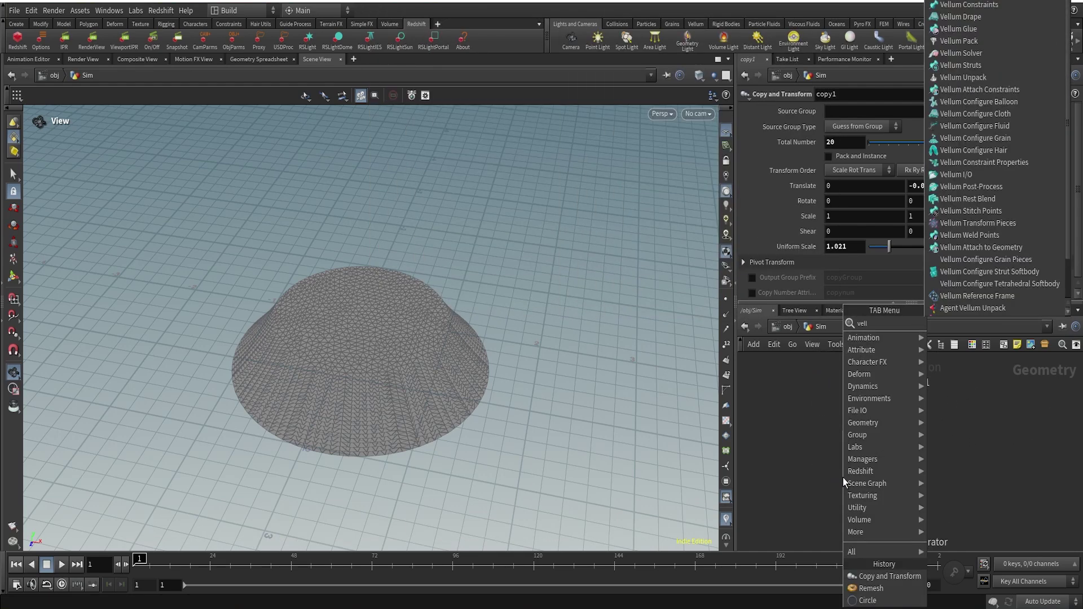
pyautogui.write('cl')
pyautogui.press('Return')
pyautogui.click(843, 478)
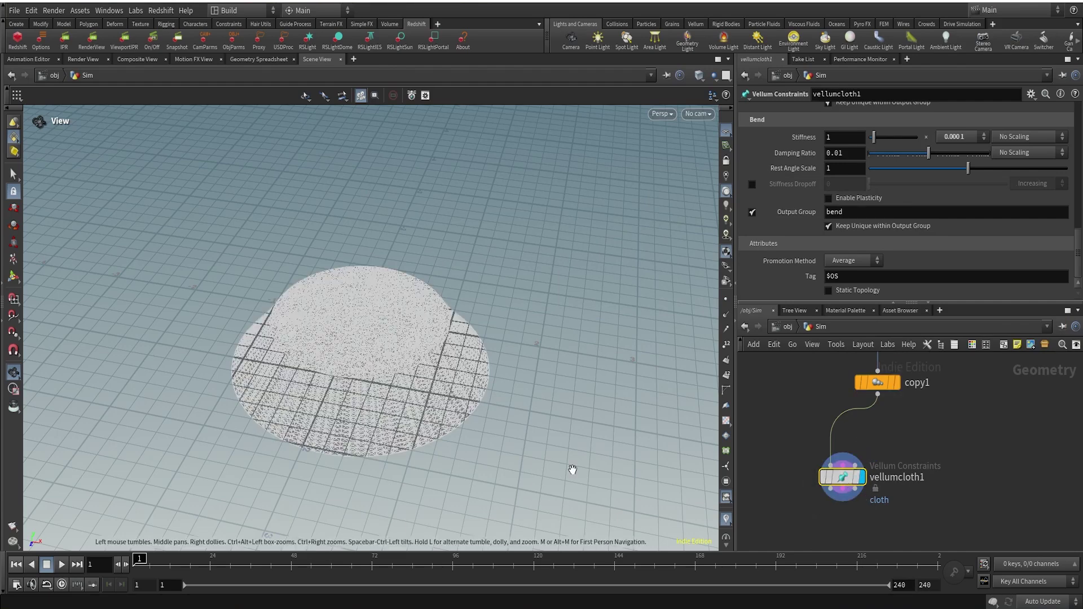
# Review vellumcloth1's Stretch and Bend settings, then start a wire from its output.
pyautogui.scroll(5, 901, 161)
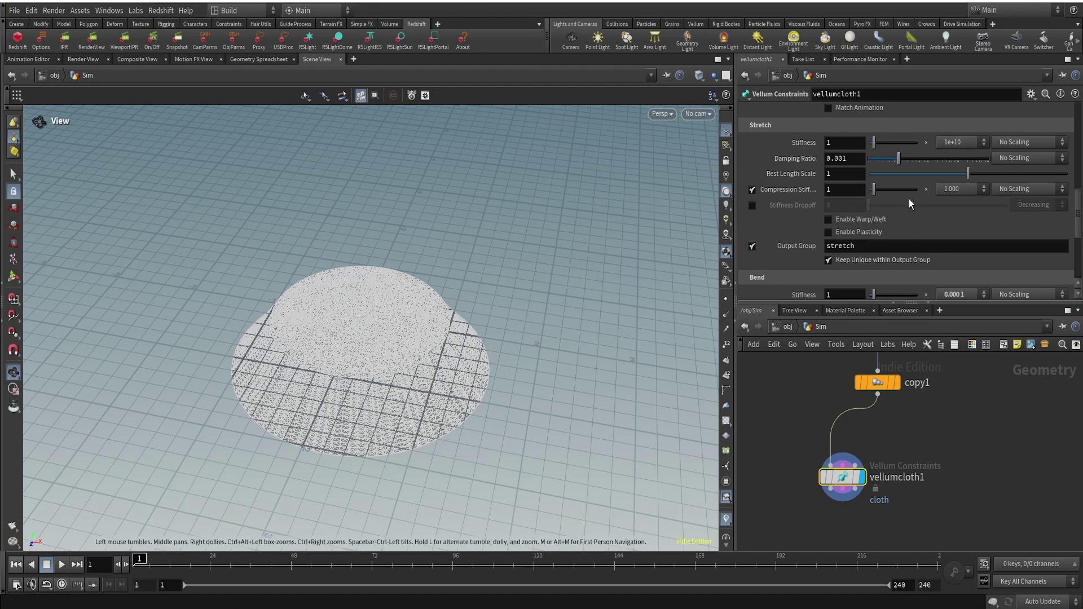
pyautogui.scroll(-3, 909, 199)
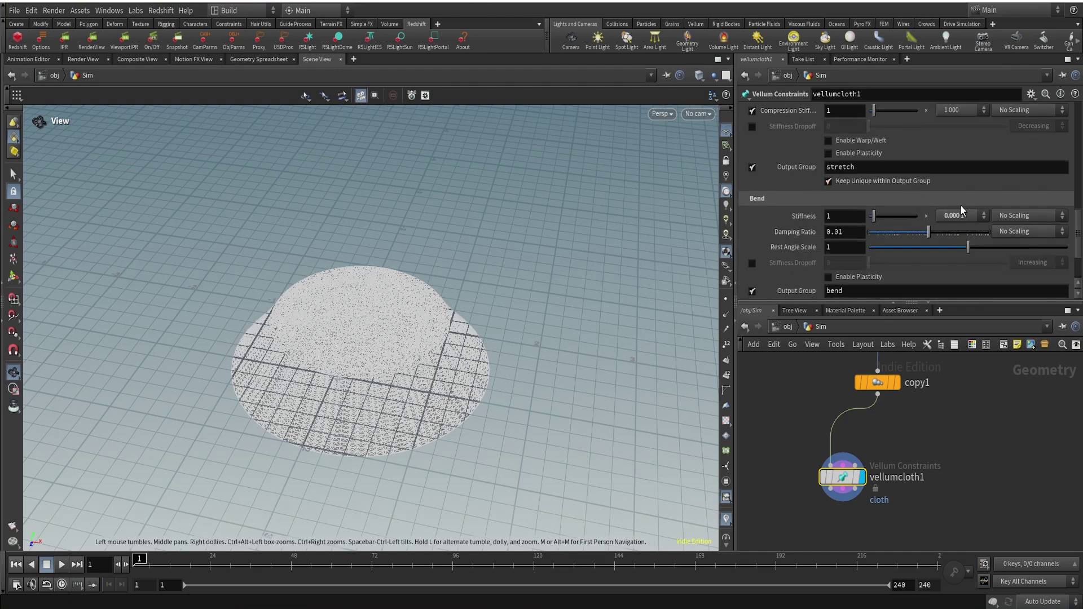
pyautogui.scroll(4, 769, 144)
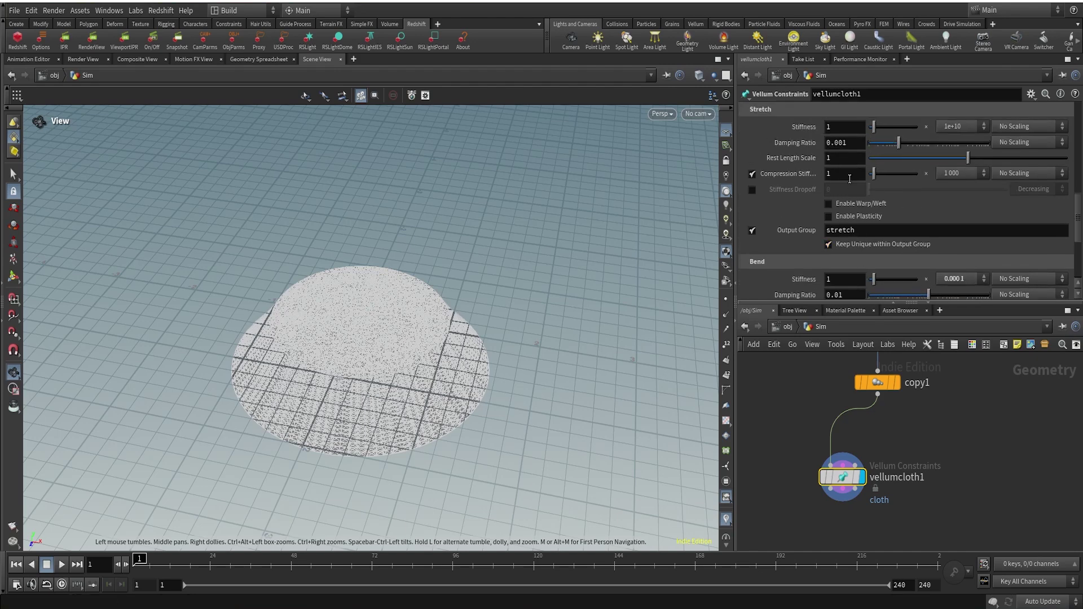
pyautogui.scroll(-3, 788, 217)
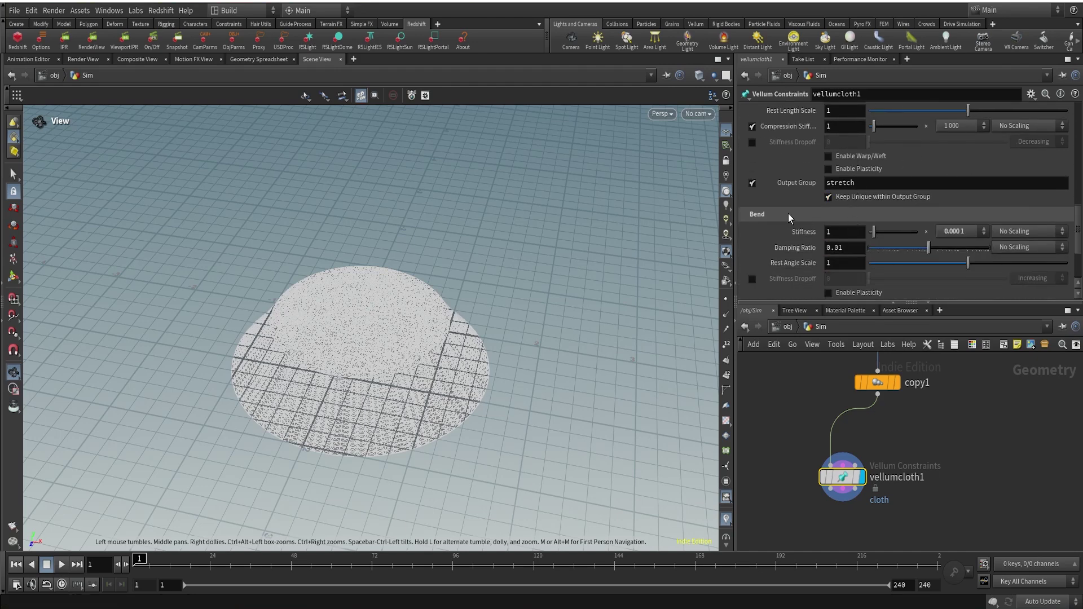
pyautogui.scroll(-3, 923, 268)
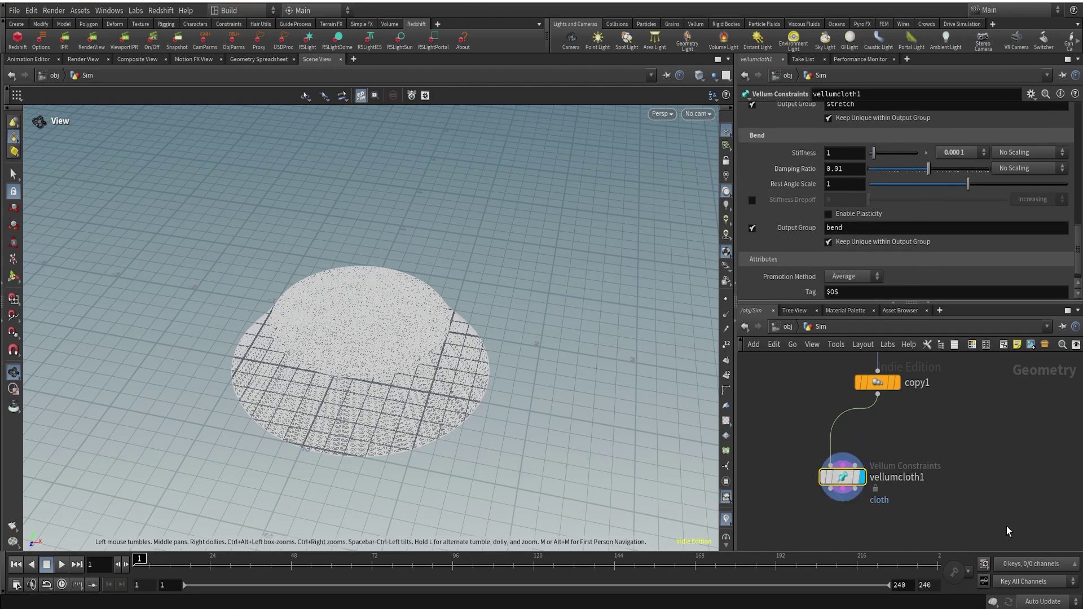
pyautogui.scroll(-2, 942, 500)
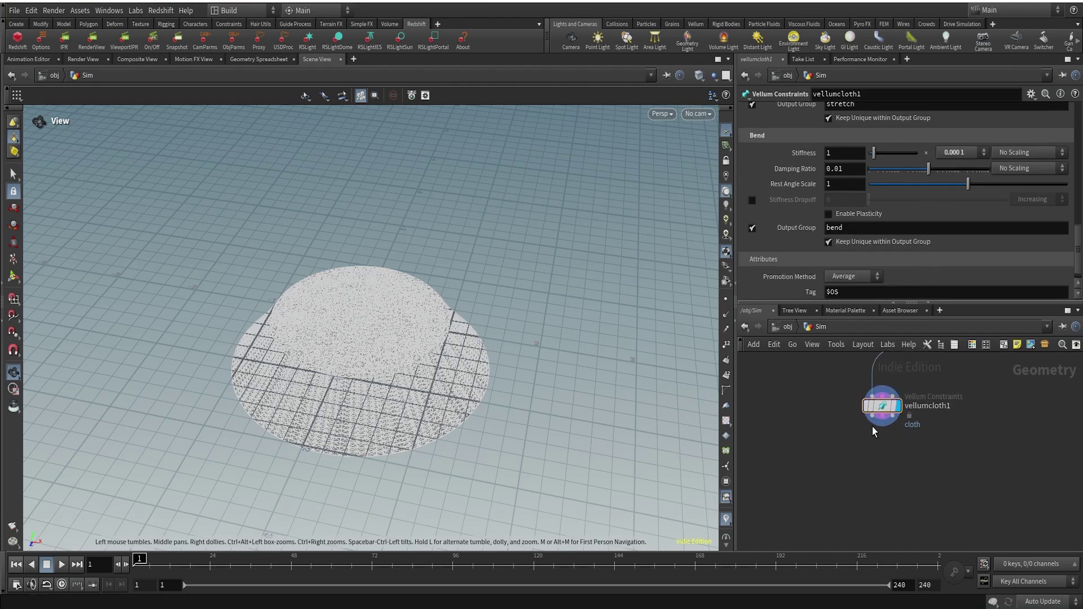
pyautogui.click(890, 421)
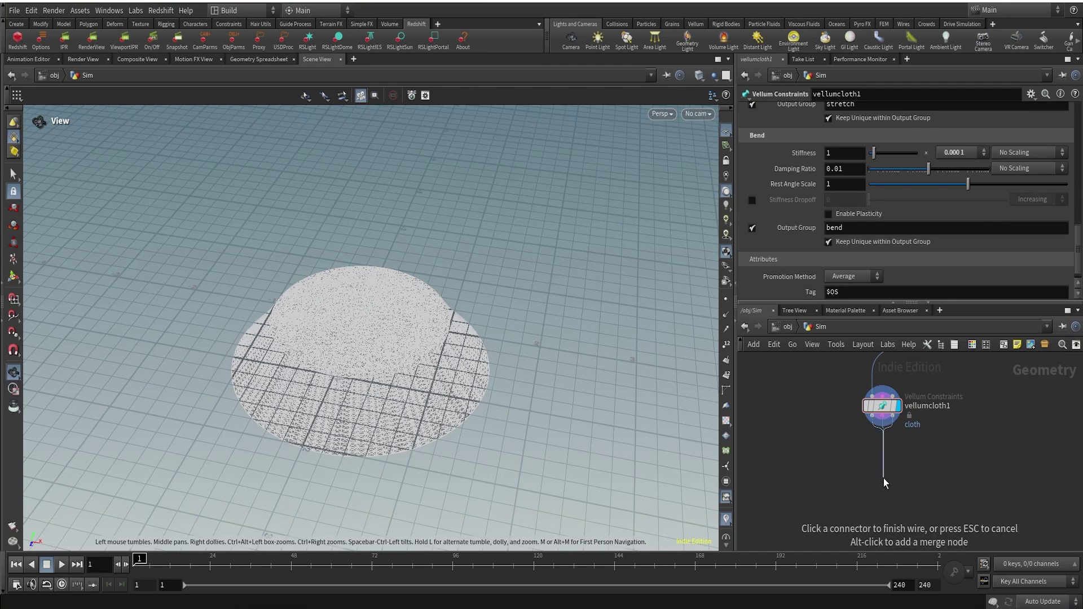
# Add a Vellum Solver wired below vellumcloth1 and set its Substeps to 2.
pyautogui.press('Tab')
pyautogui.write('vso')
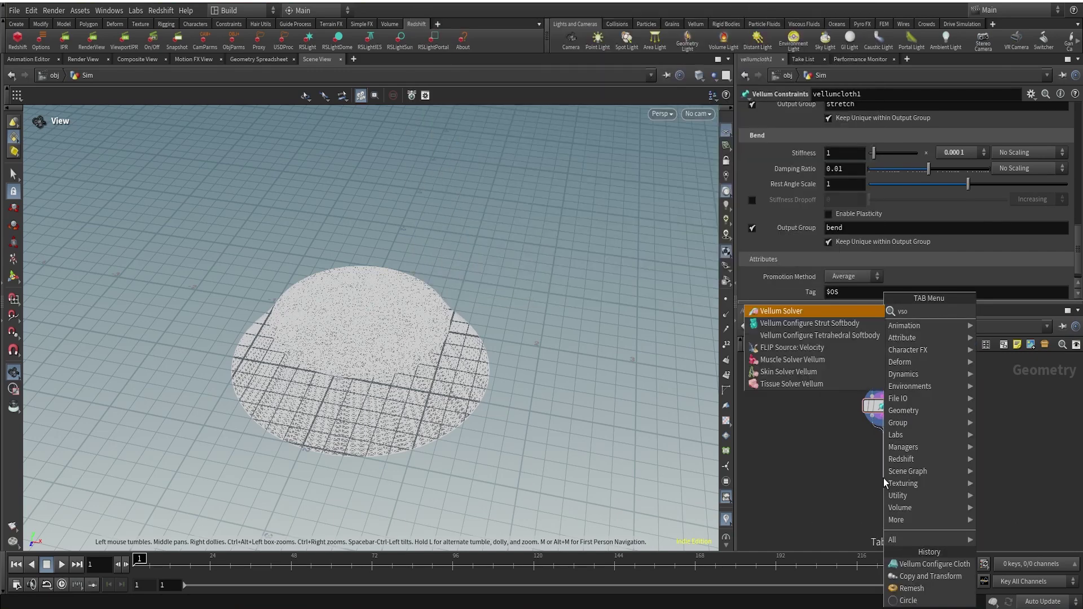
pyautogui.press('Return')
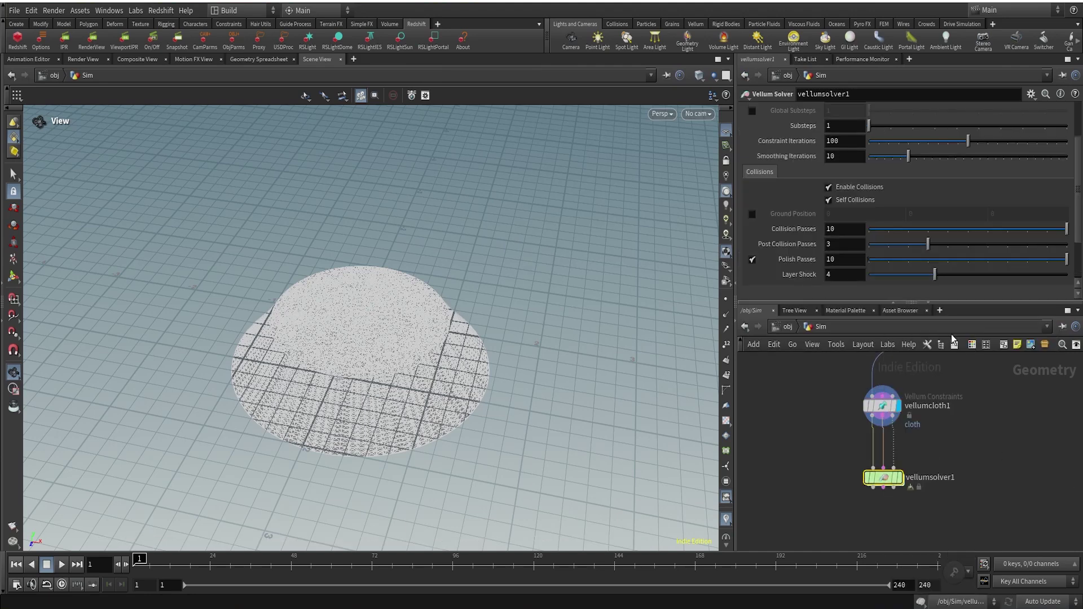
pyautogui.scroll(2, 846, 198)
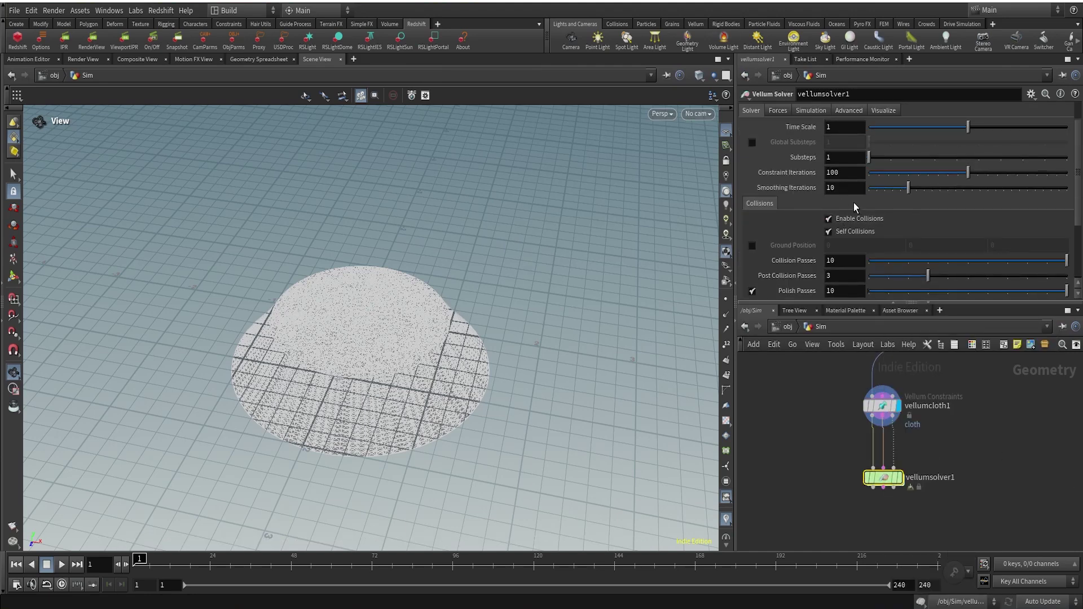
pyautogui.doubleClick(845, 158)
pyautogui.write('2')
pyautogui.press('Return')
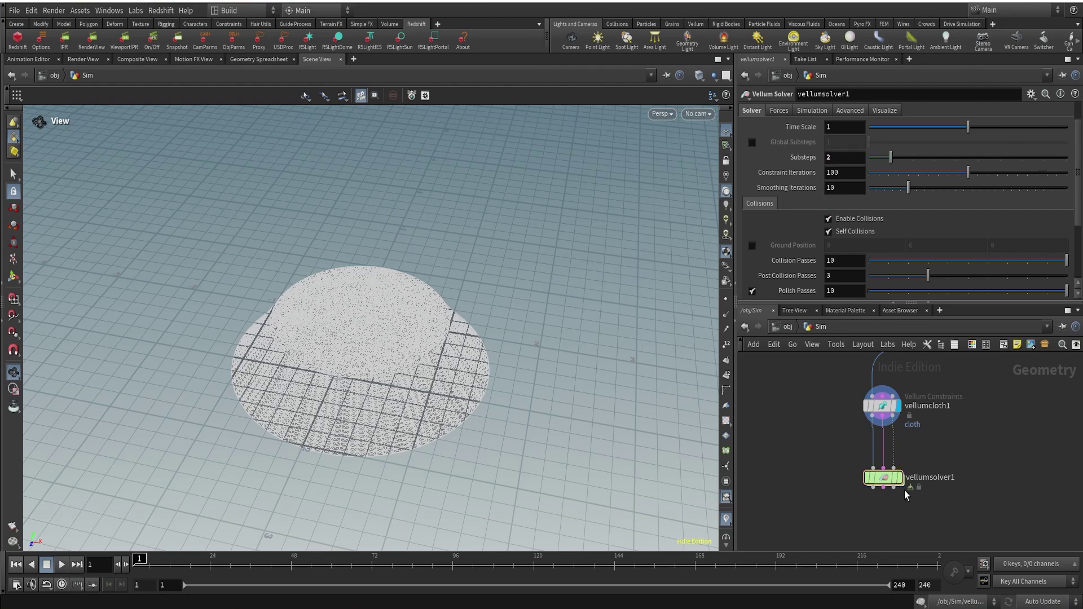
pyautogui.scroll(2, 906, 496)
# Display vellumsolver1's cloth, move the node right, and hide the viewport ground grid.
pyautogui.click(896, 472)
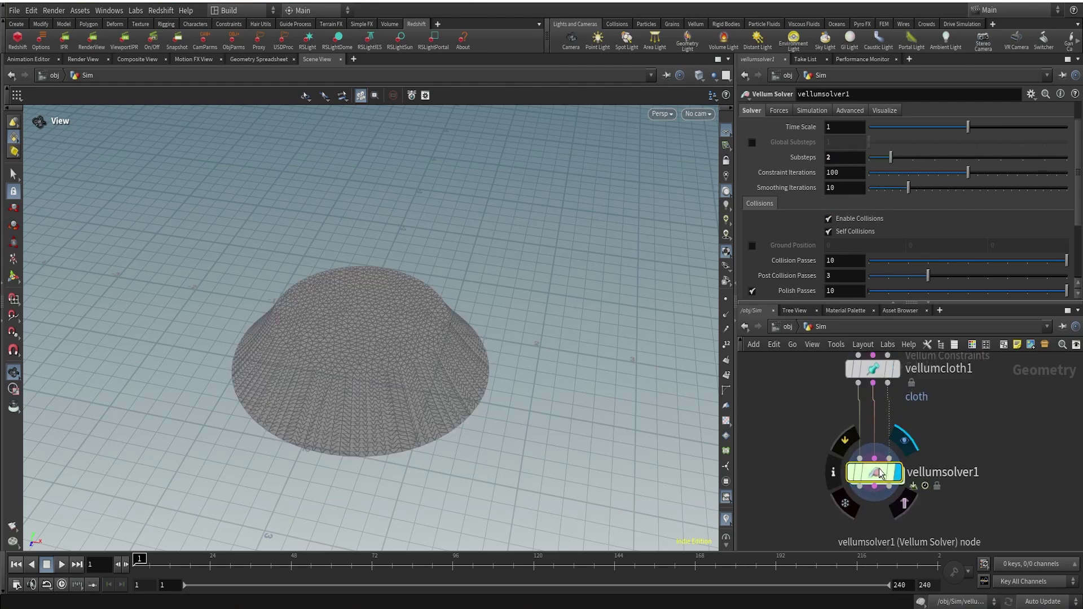
pyautogui.moveTo(881, 474); pyautogui.dragTo(923, 469)
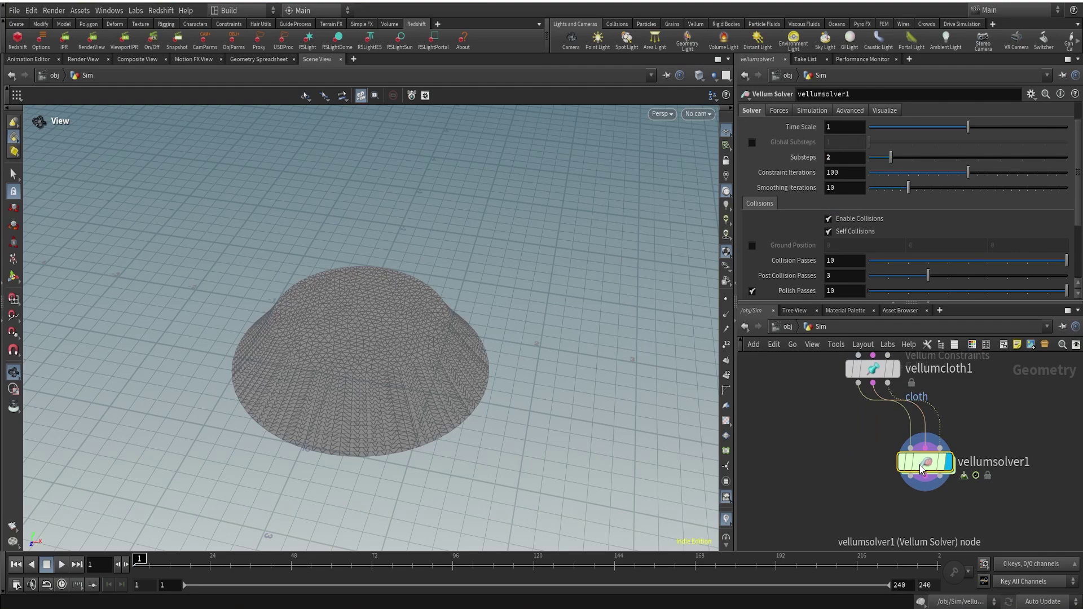
pyautogui.moveTo(382, 353); pyautogui.dragTo(416, 302)
pyautogui.scroll(3, 551, 236)
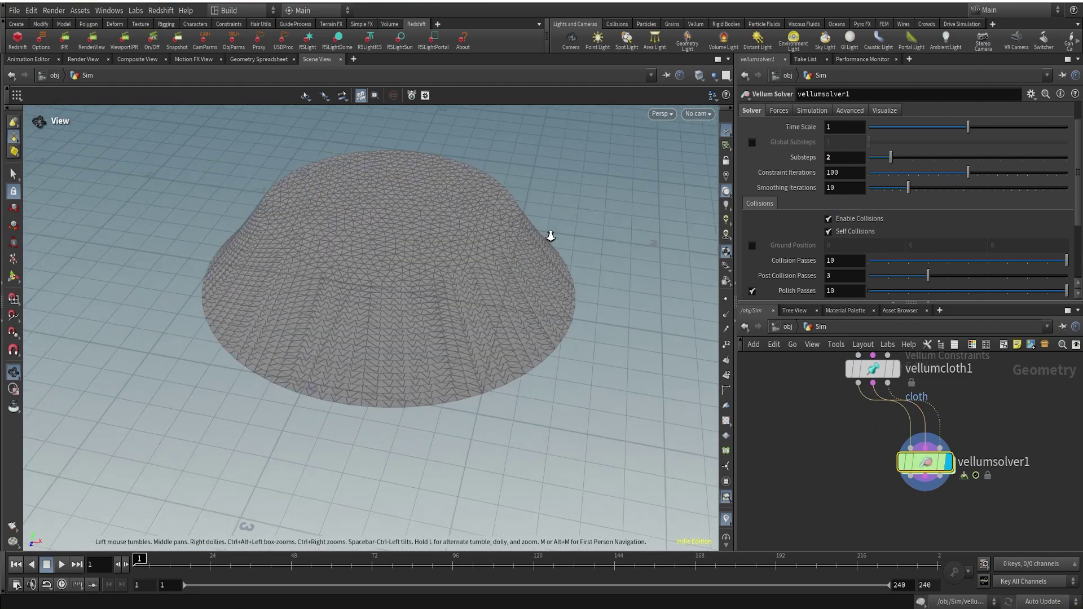
pyautogui.moveTo(551, 236); pyautogui.dragTo(633, 160)
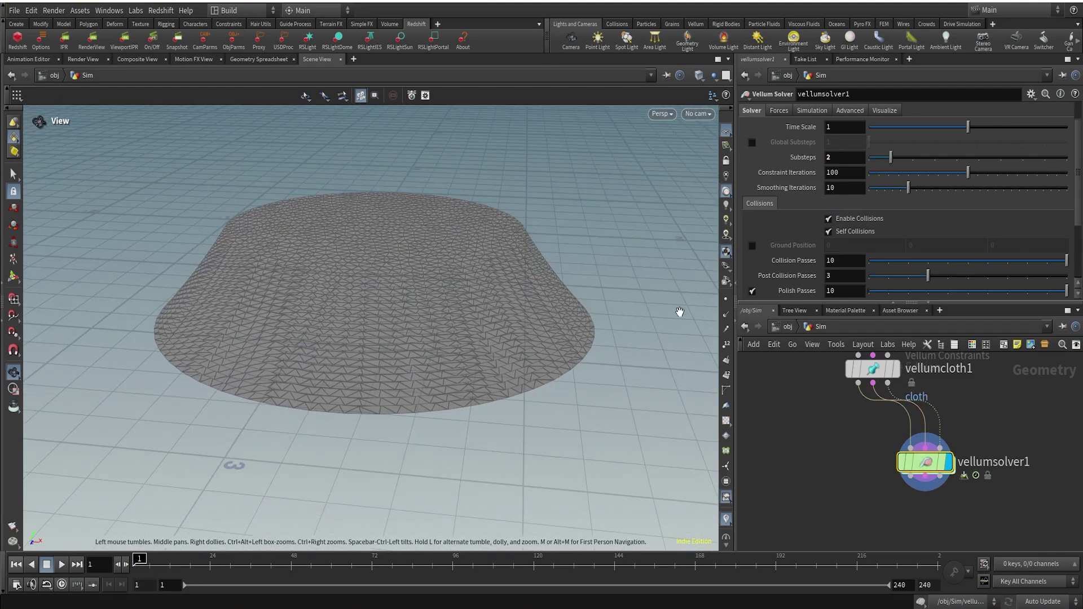
pyautogui.click(727, 132)
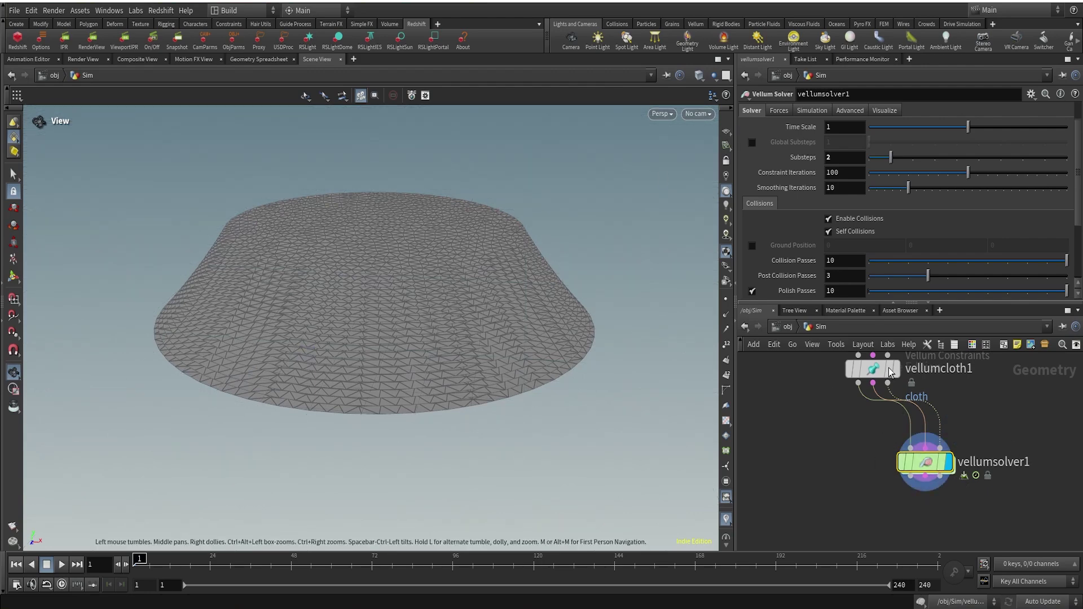
# Play the cloth simulation to frame 29, return to frame 13, and set Gravity Y to 0.
pyautogui.click(782, 113)
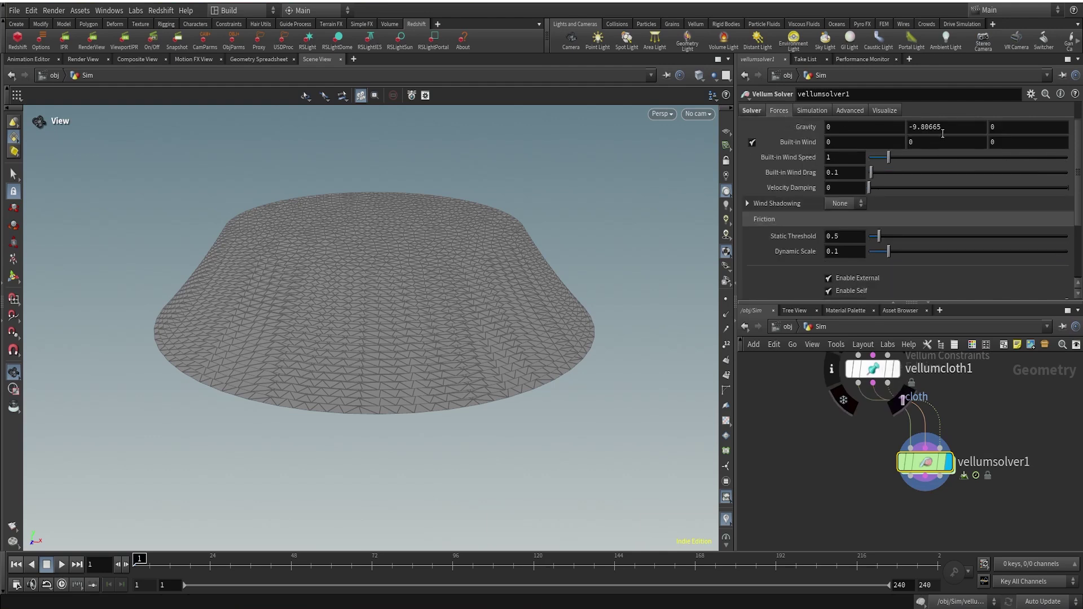
pyautogui.click(62, 565)
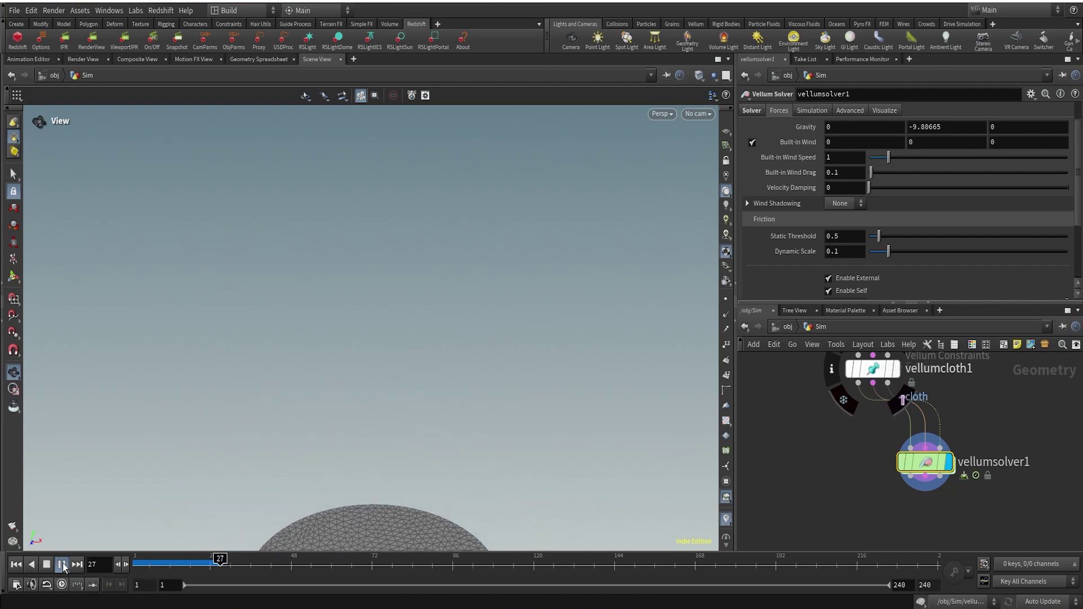
pyautogui.click(63, 566)
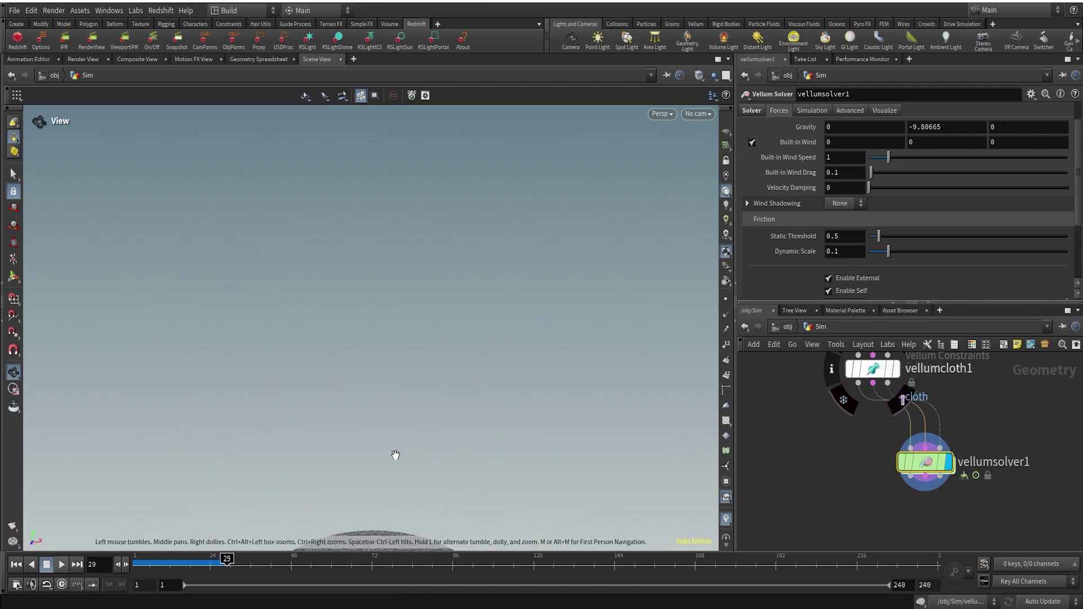
pyautogui.moveTo(396, 454); pyautogui.dragTo(290, 501)
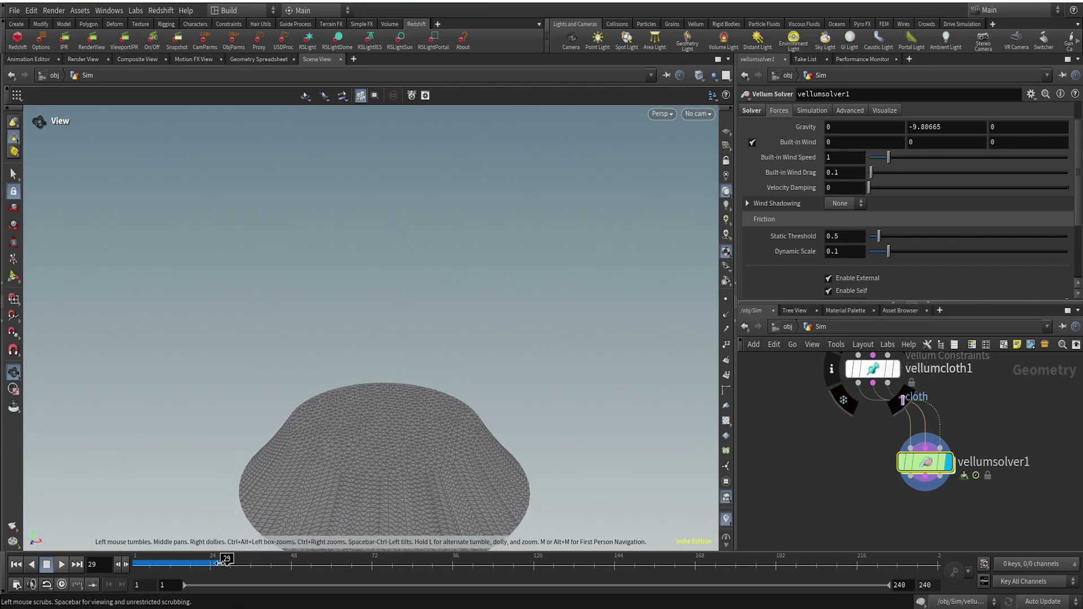
pyautogui.moveTo(221, 563); pyautogui.dragTo(174, 563)
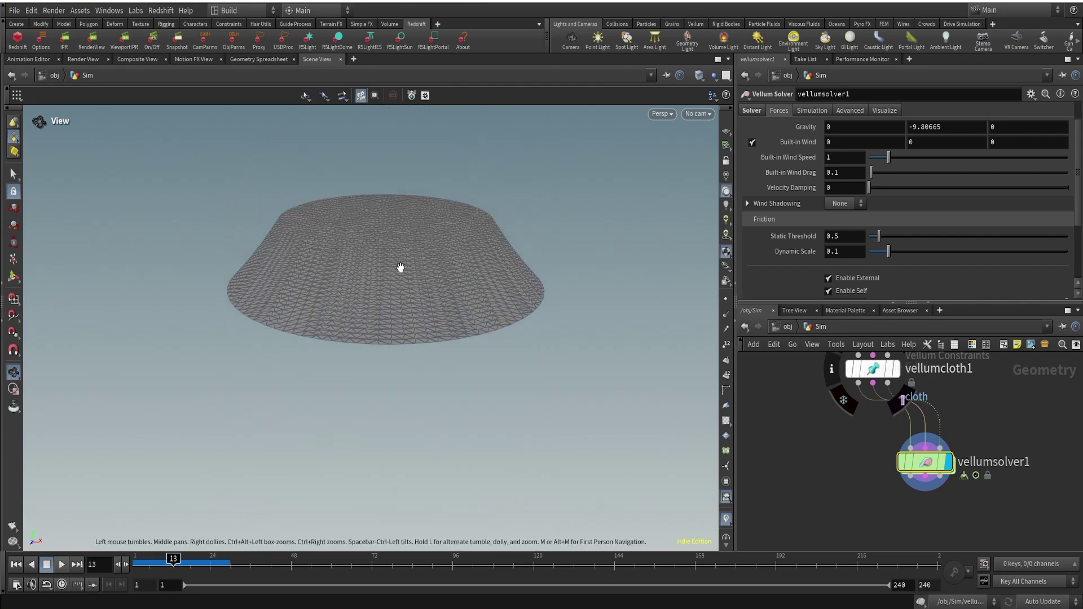
pyautogui.moveTo(400, 267); pyautogui.dragTo(378, 355, button='middle')
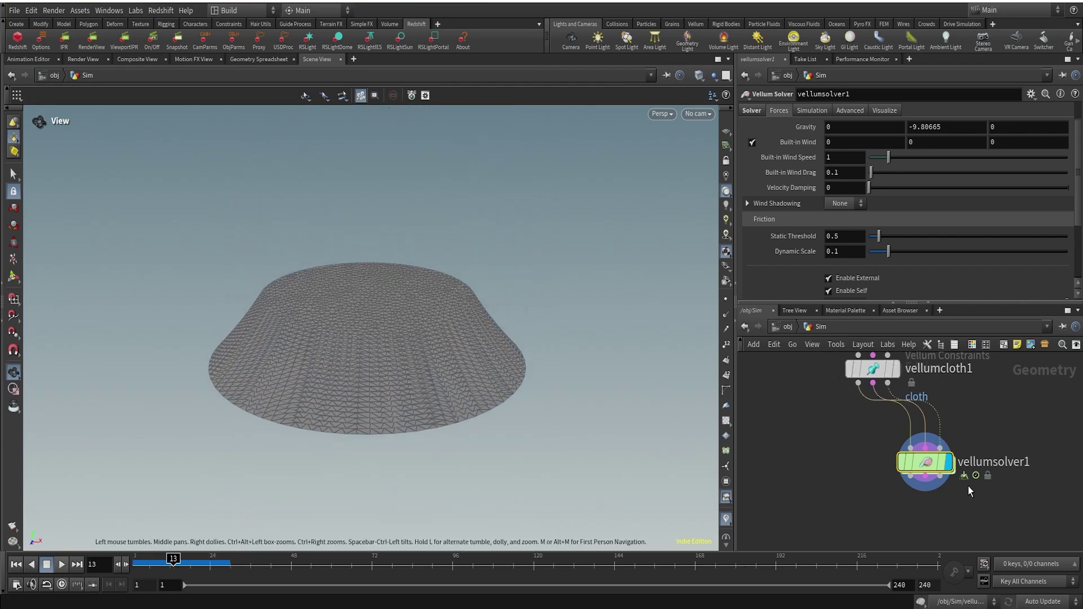
pyautogui.doubleClick(951, 129)
pyautogui.write('0')
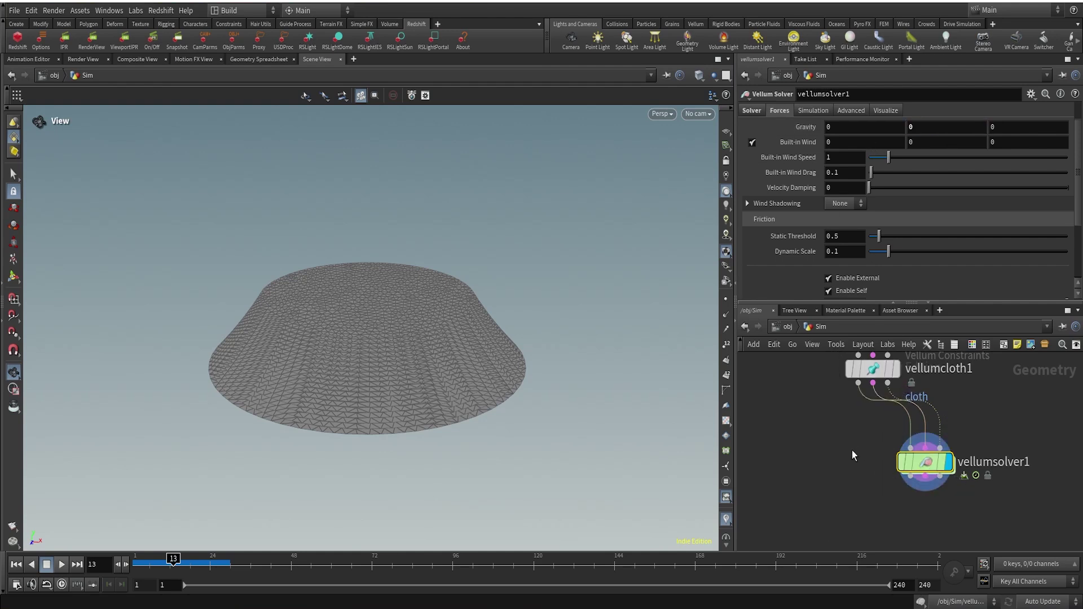
# Inside the solver's forces network, add popwind1 and wire it into the FORCE output.
pyautogui.doubleClick(921, 467)
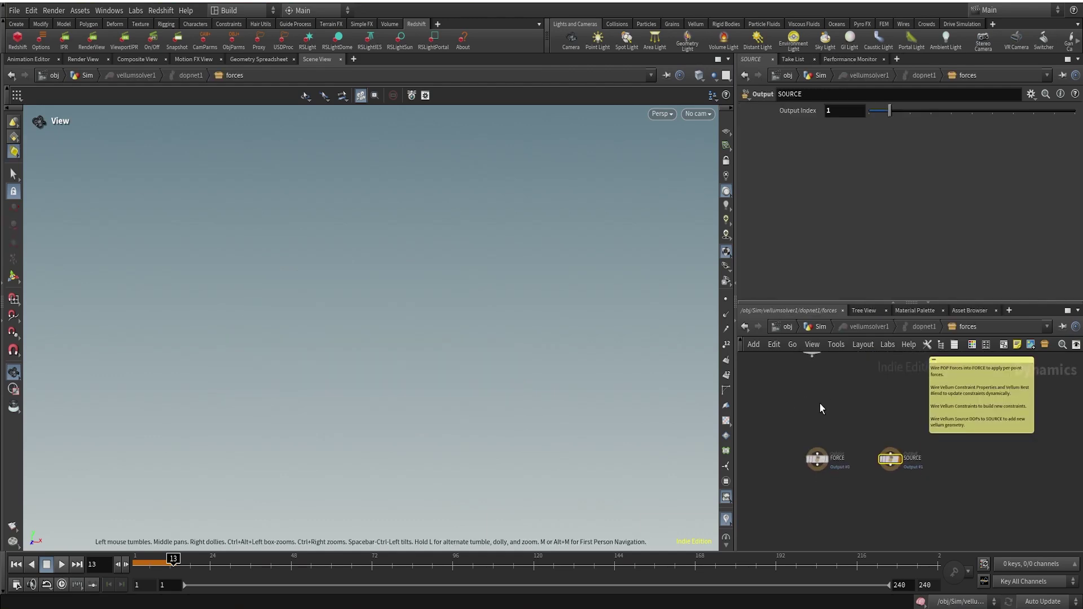
pyautogui.scroll(2, 819, 401)
pyautogui.press('Tab')
pyautogui.write('pop')
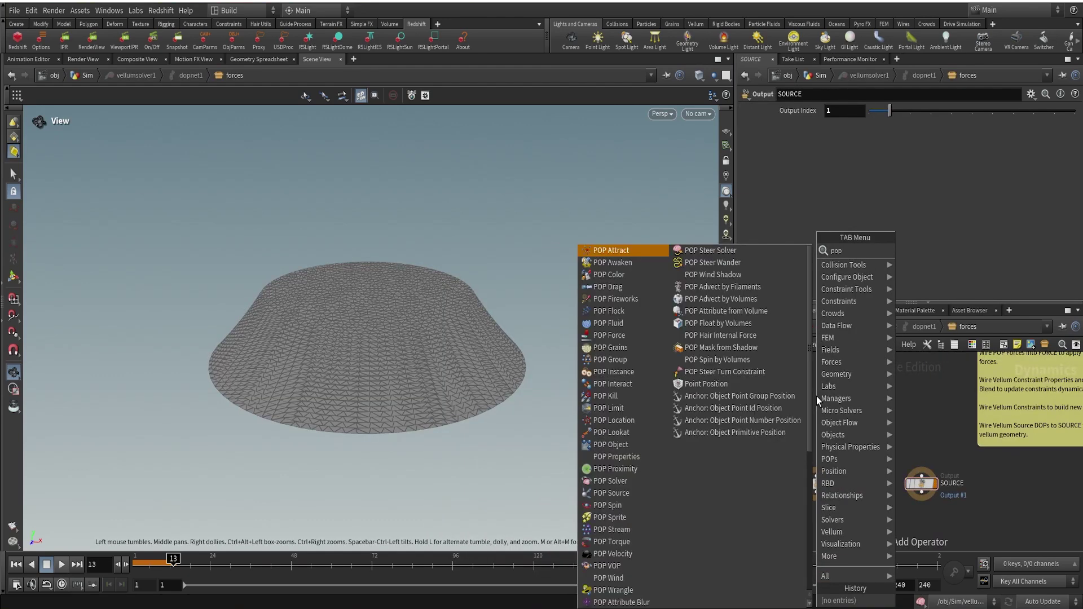
pyautogui.write('wi')
pyautogui.press('Return')
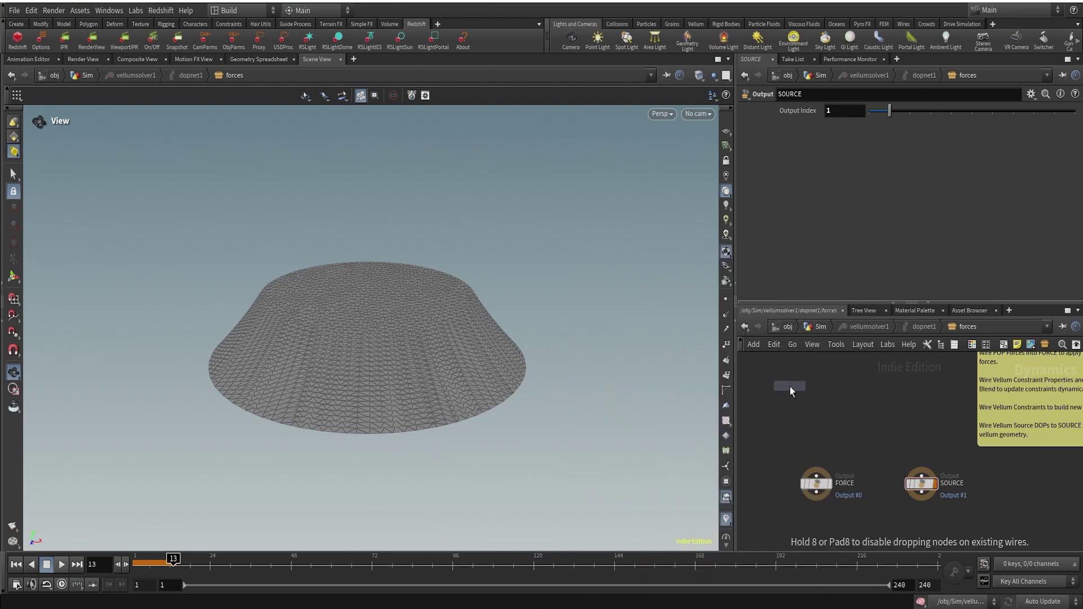
pyautogui.click(790, 387)
pyautogui.moveTo(791, 395); pyautogui.dragTo(816, 471)
pyautogui.scroll(3, 1007, 150)
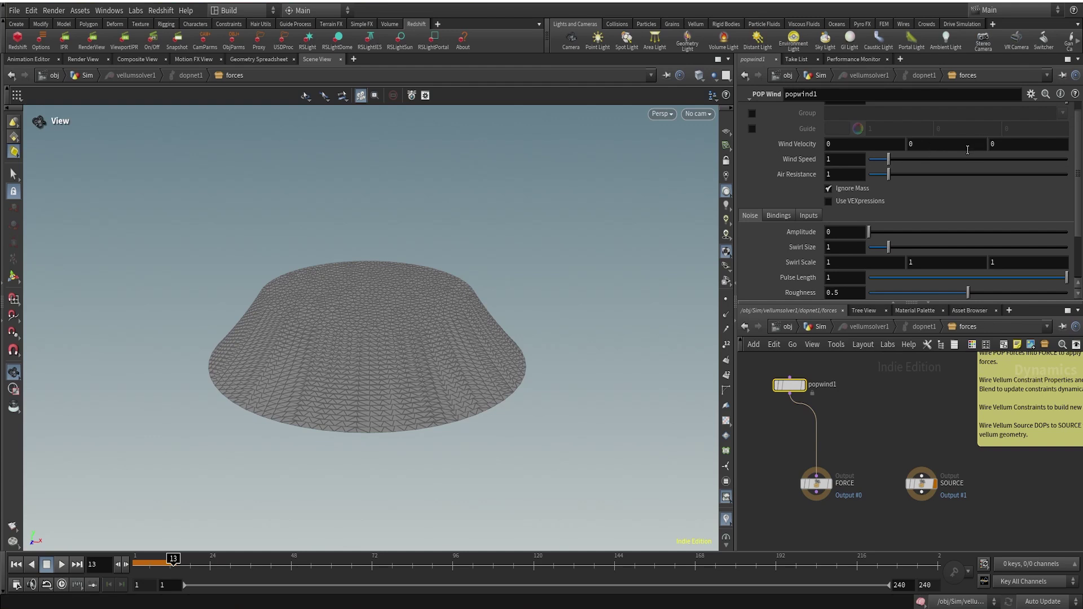
pyautogui.doubleClick(945, 145)
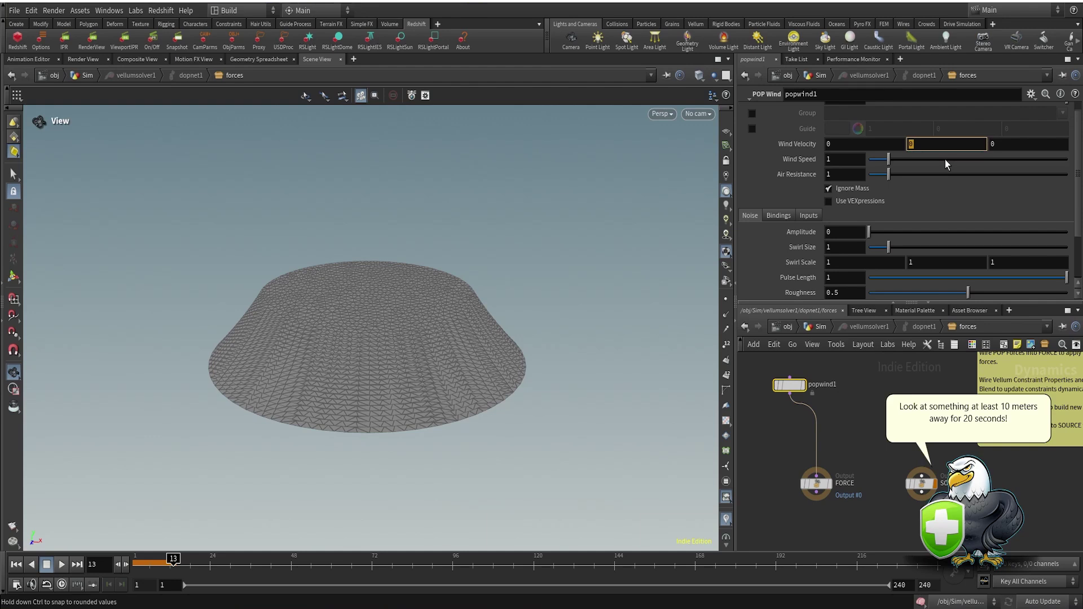
pyautogui.click(937, 145)
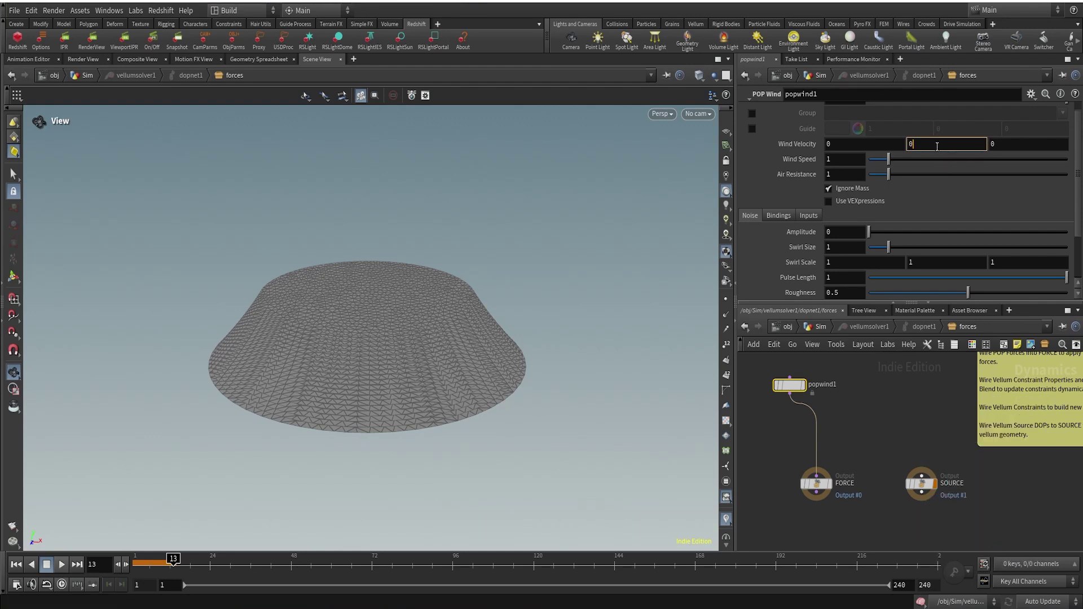
pyautogui.press('BackSpace')
pyautogui.write('SI')
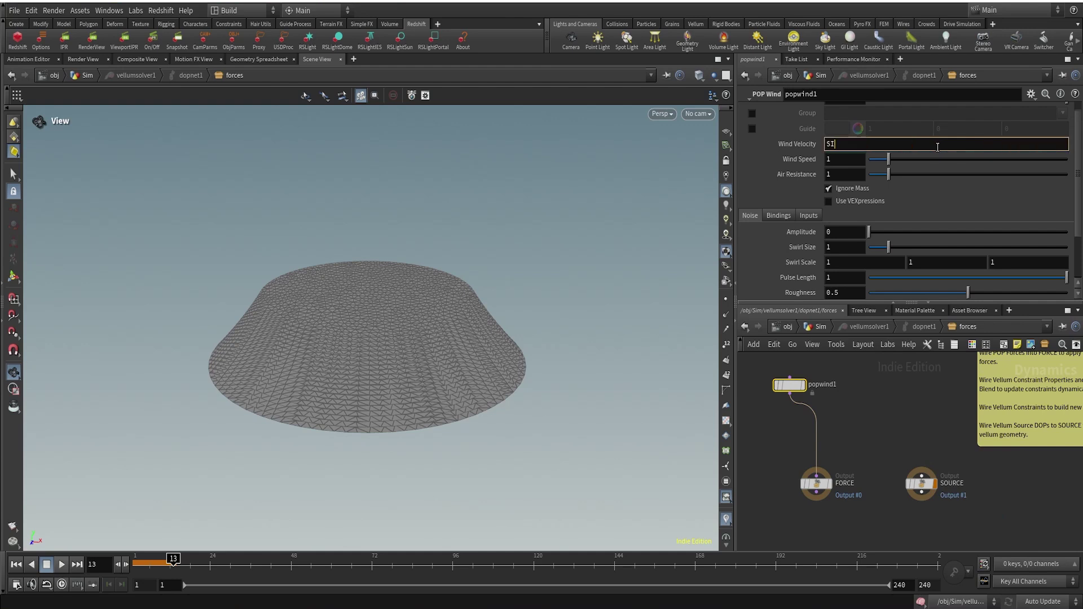
pyautogui.press('BackSpace')
pyautogui.press('BackSpace')
pyautogui.write('si')
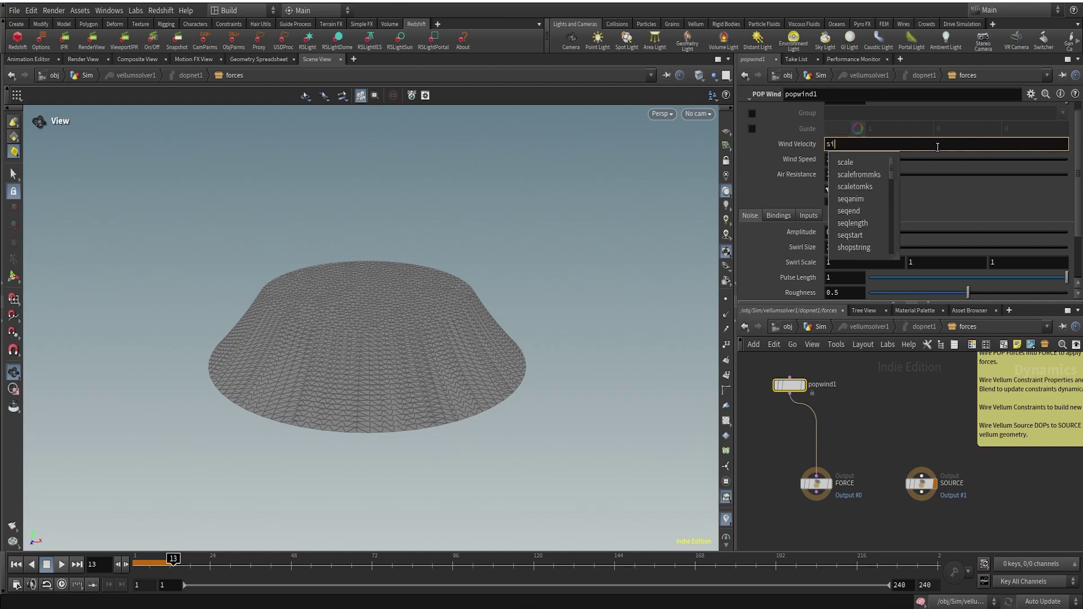
pyautogui.write('n(')
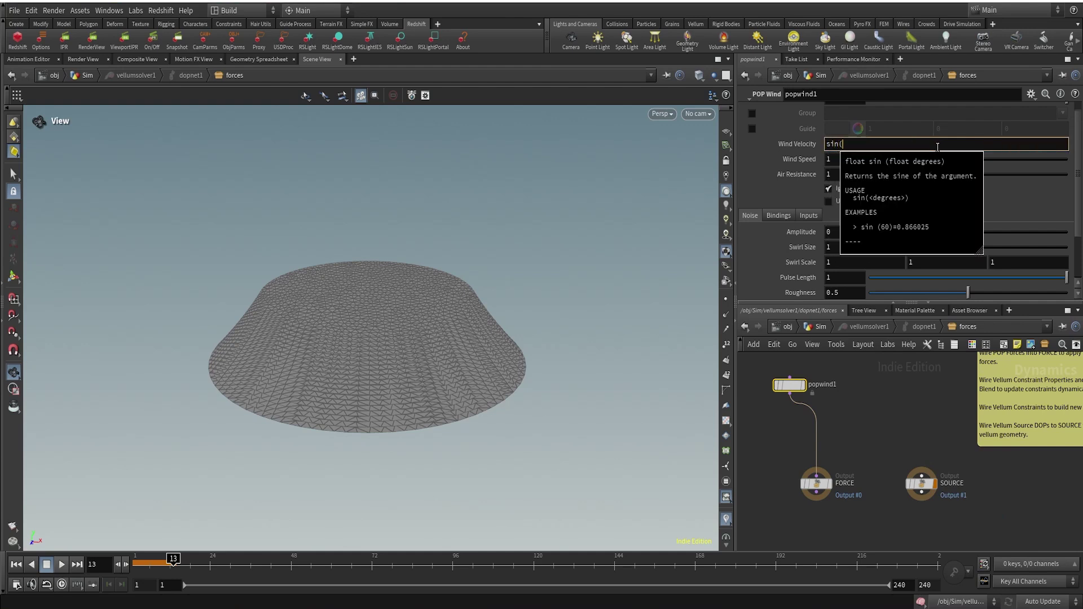
pyautogui.write('@Frame')
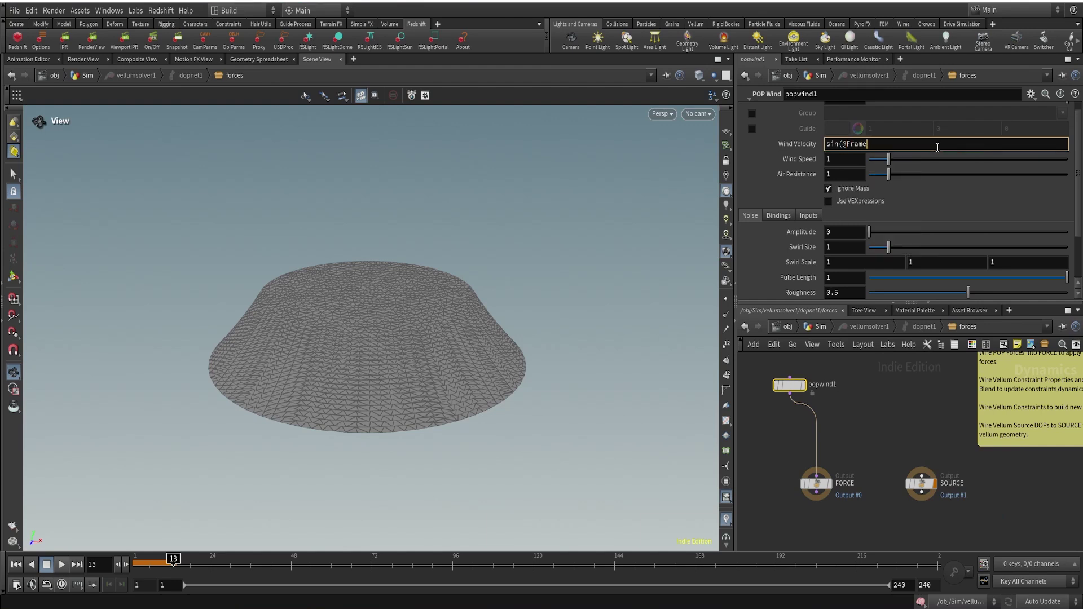
pyautogui.write(')')
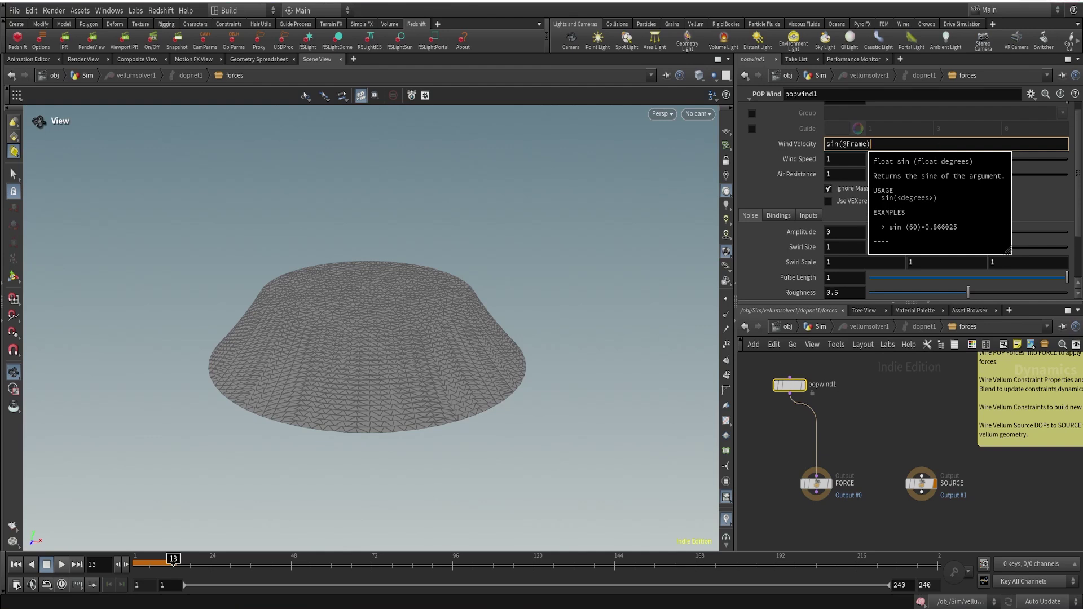
pyautogui.press('Return')
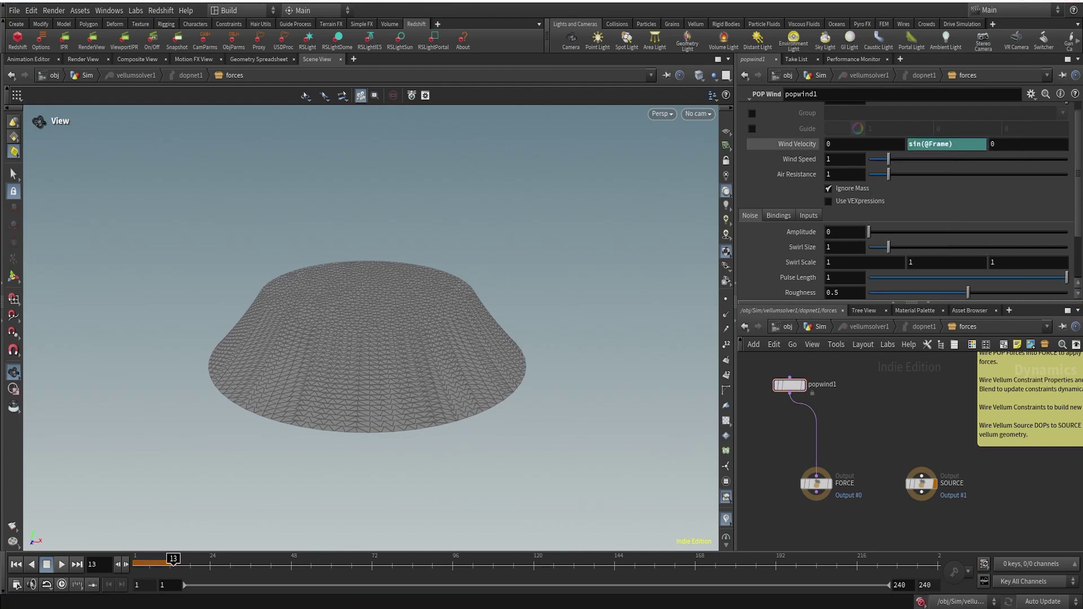
pyautogui.moveTo(784, 384)
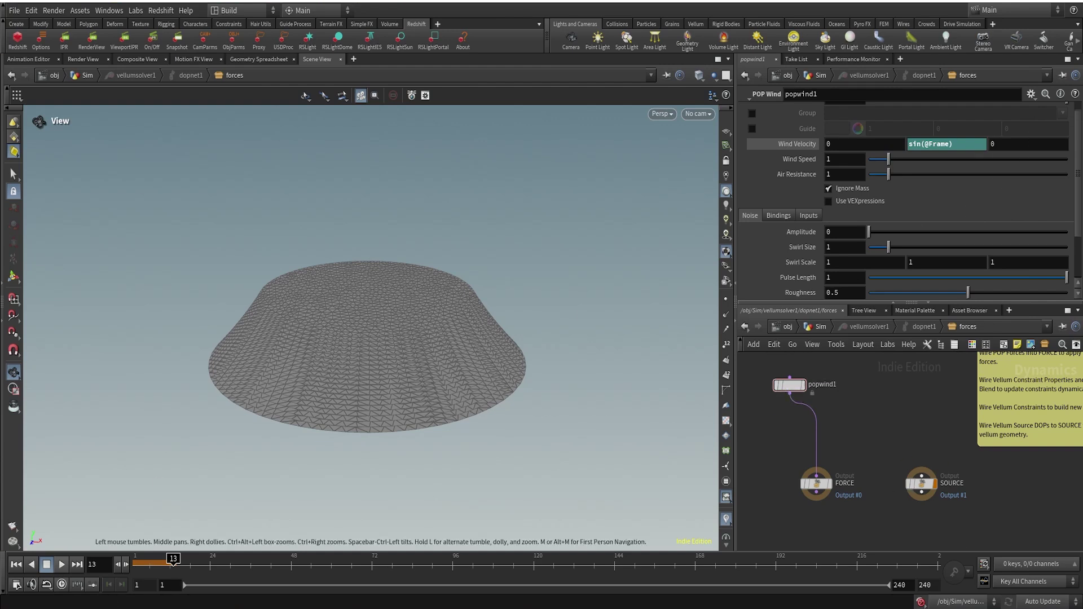
# Replay the cloth simulation from frame 1 in real time, toggling Wind Velocity between value and expression.
pyautogui.click(13, 564)
pyautogui.click(59, 565)
pyautogui.click(16, 565)
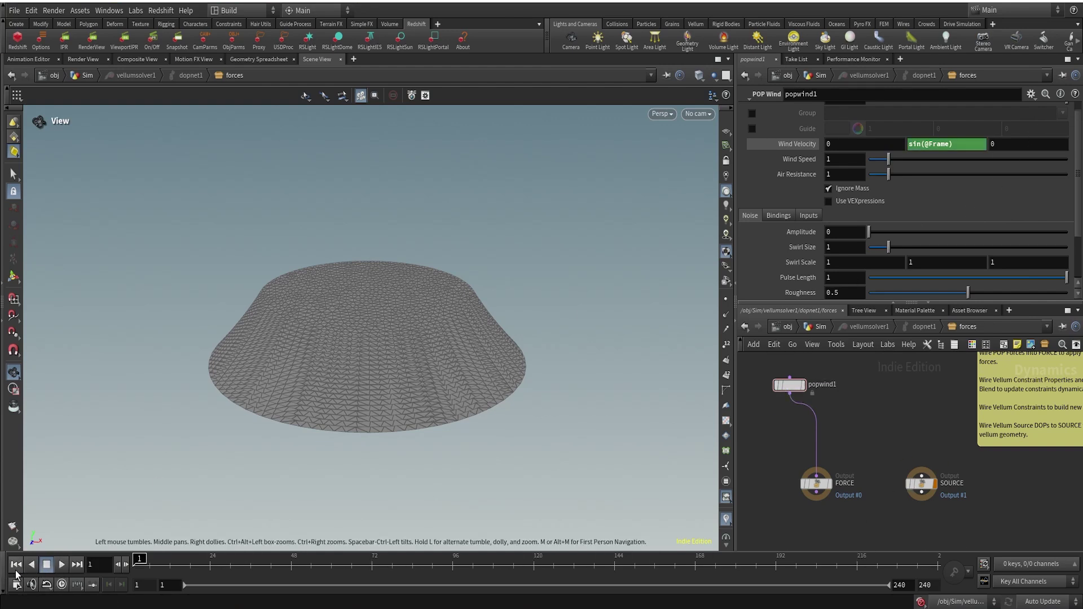
pyautogui.click(791, 146)
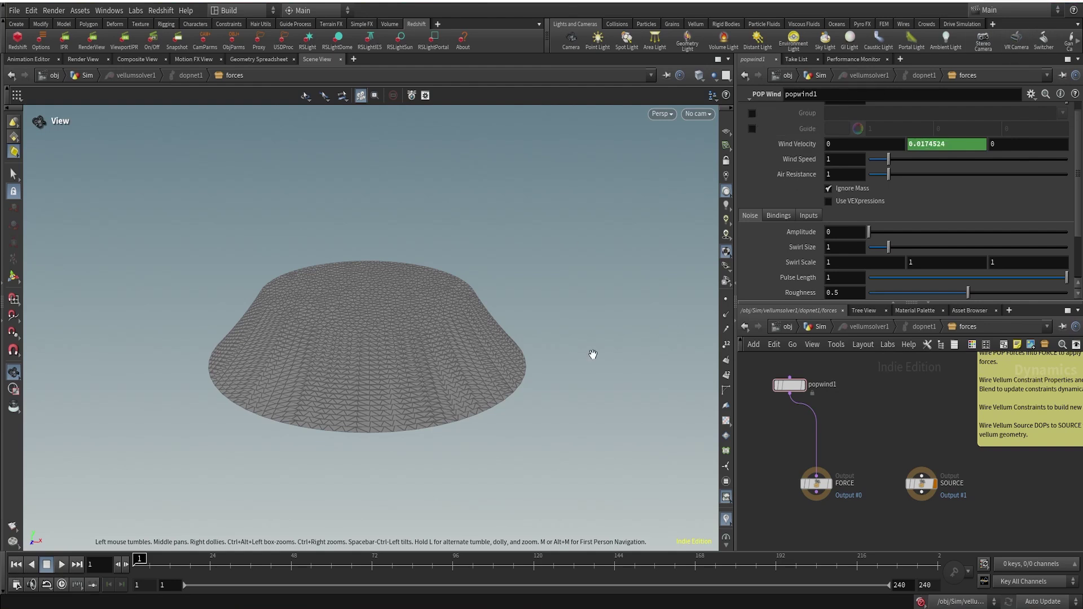
pyautogui.click(62, 585)
pyautogui.click(60, 565)
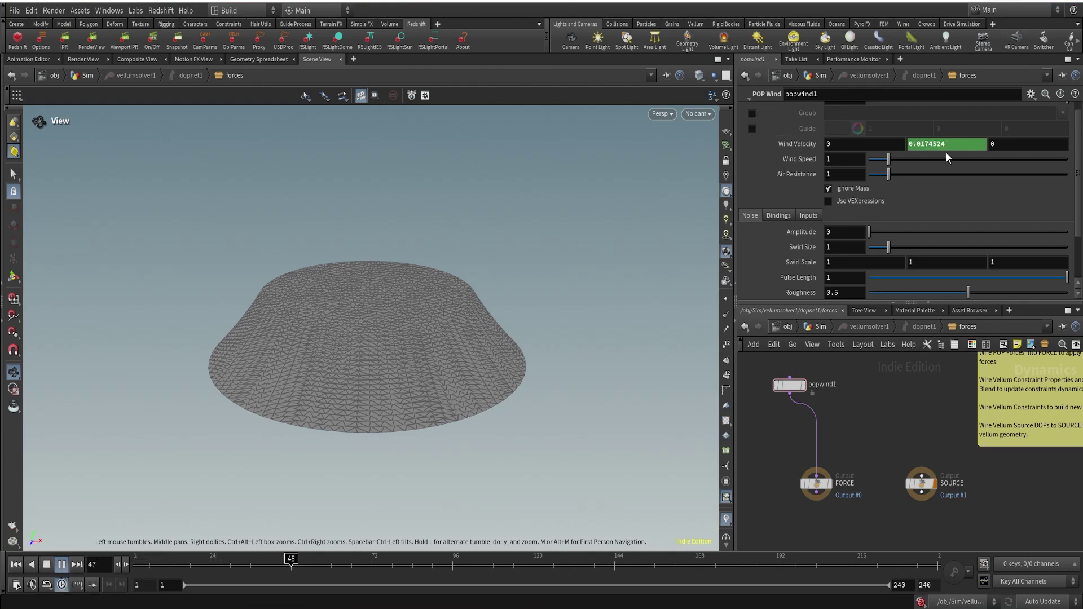
pyautogui.click(797, 149)
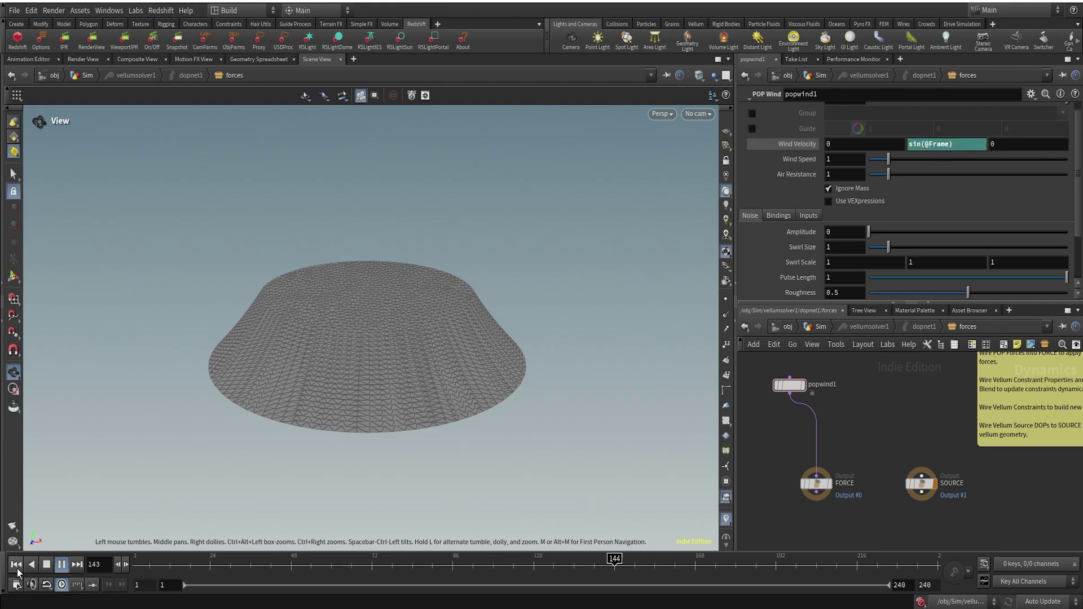
pyautogui.click(16, 565)
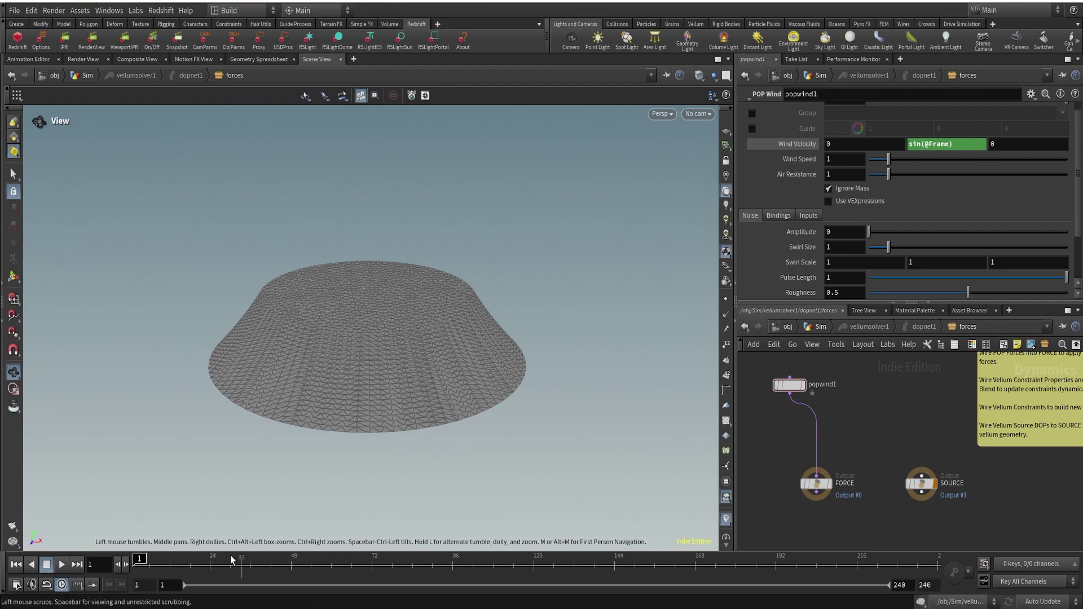
pyautogui.click(62, 565)
pyautogui.click(62, 565)
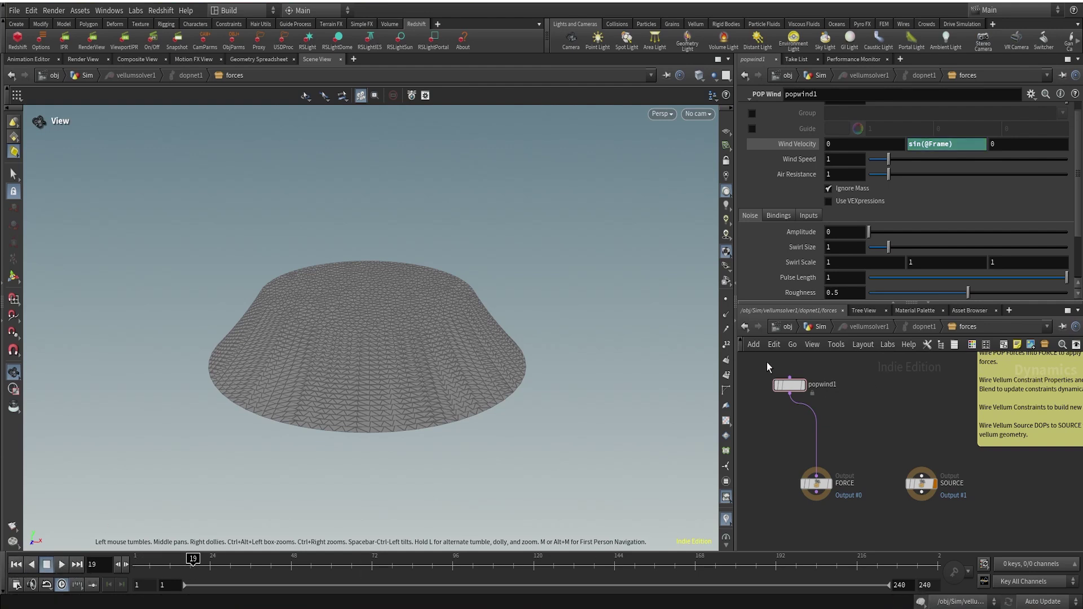
# Go up to the Sim level and dive into vellumsolver1 to see its forces.
pyautogui.click(820, 329)
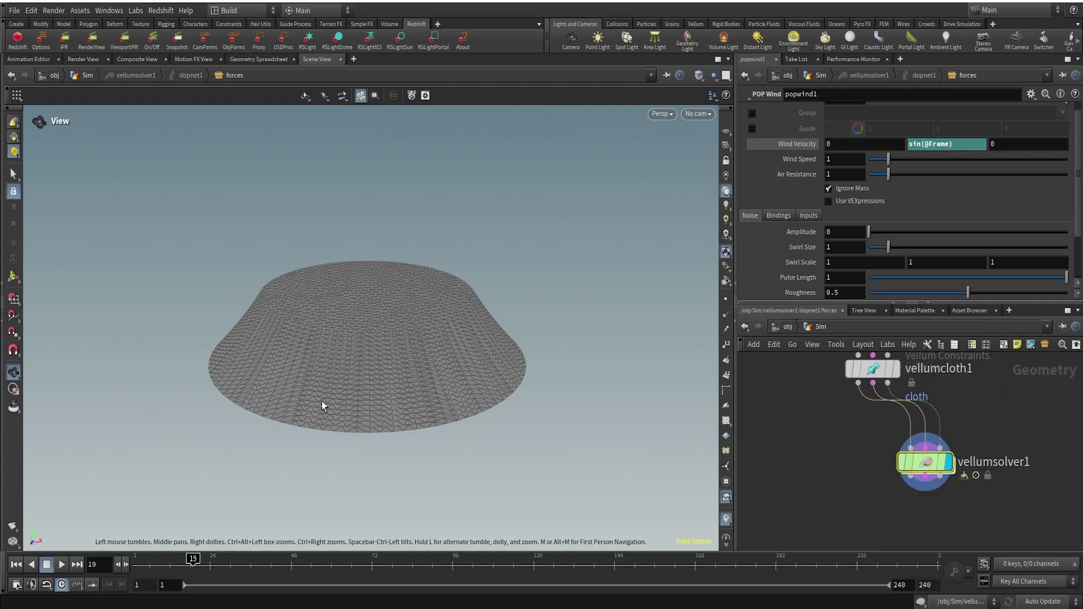
pyautogui.moveTo(326, 608)
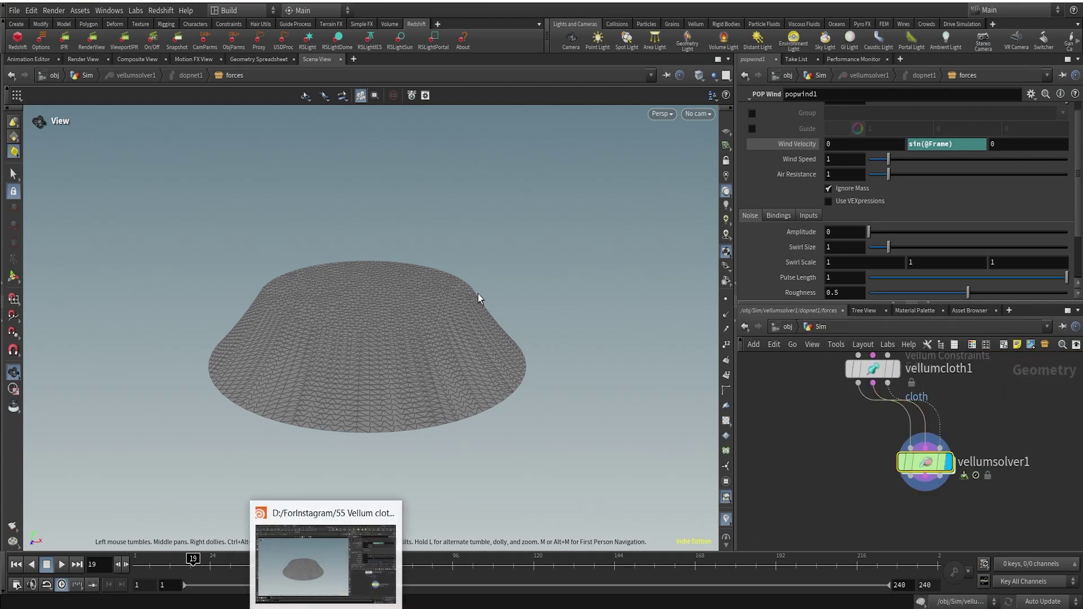
pyautogui.doubleClick(924, 464)
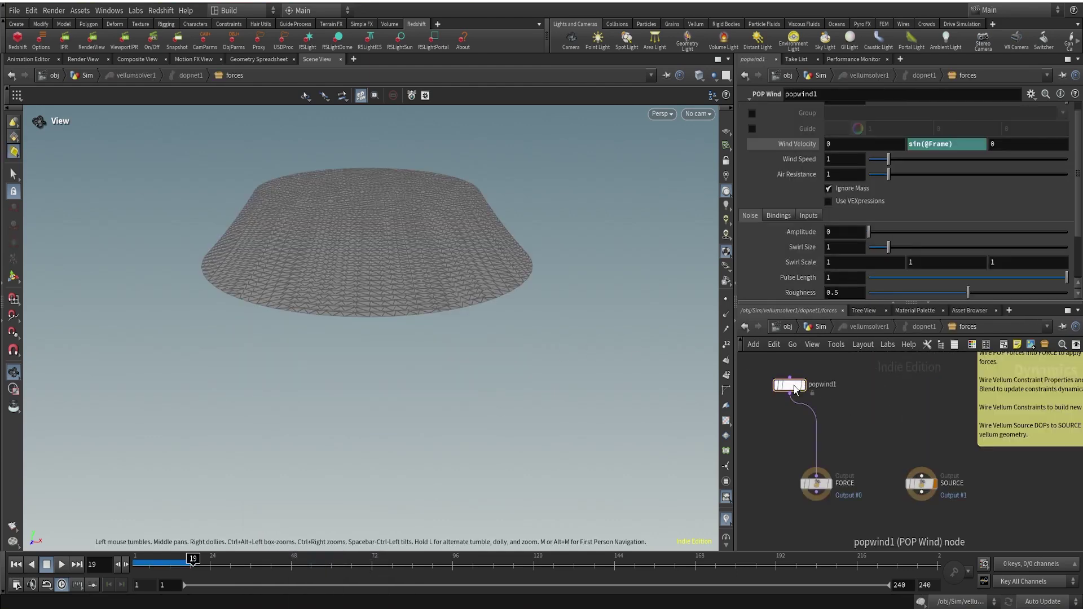
# Replay the simulation and scrub to frames 12 and 68 to compare the evaluated wind velocity.
pyautogui.click(17, 565)
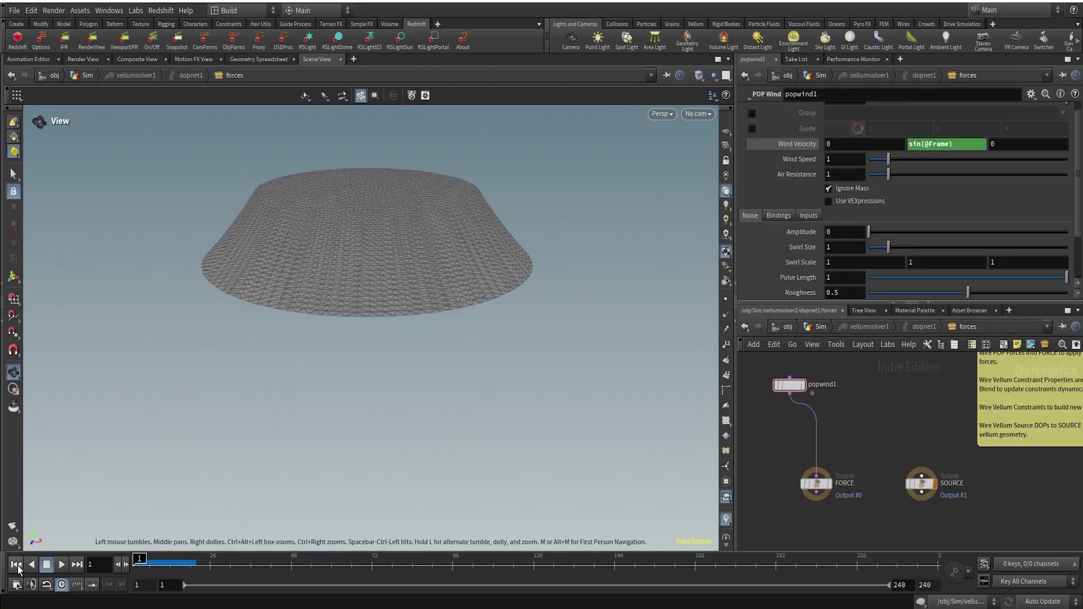
pyautogui.click(62, 564)
pyautogui.click(797, 148)
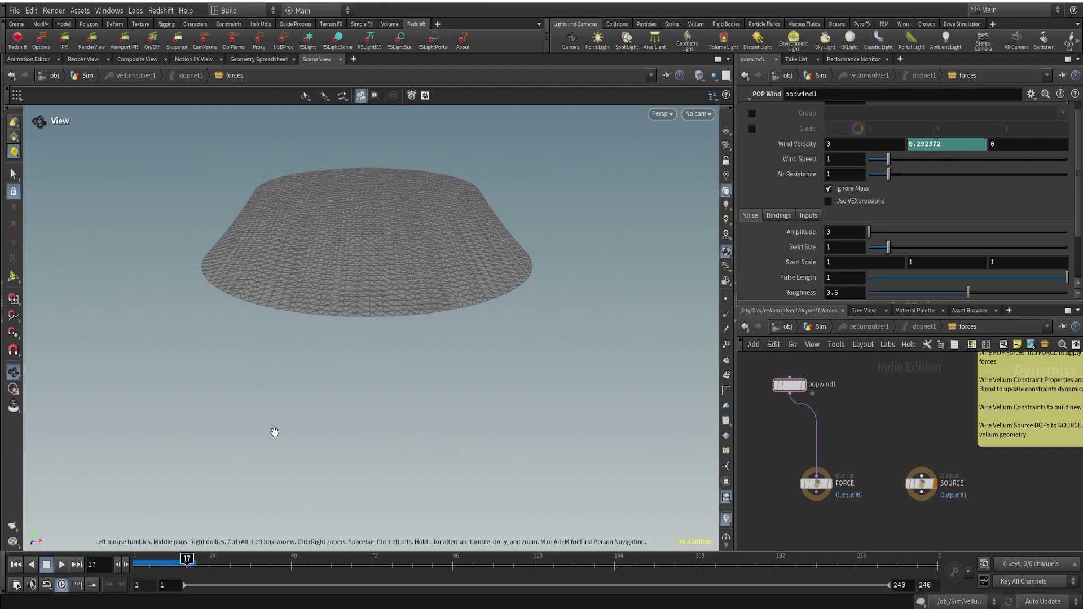
pyautogui.moveTo(169, 563)
pyautogui.mouseDown()
pyautogui.moveTo(141, 563)
pyautogui.moveTo(177, 563)
pyautogui.mouseUp()
pyautogui.click(60, 565)
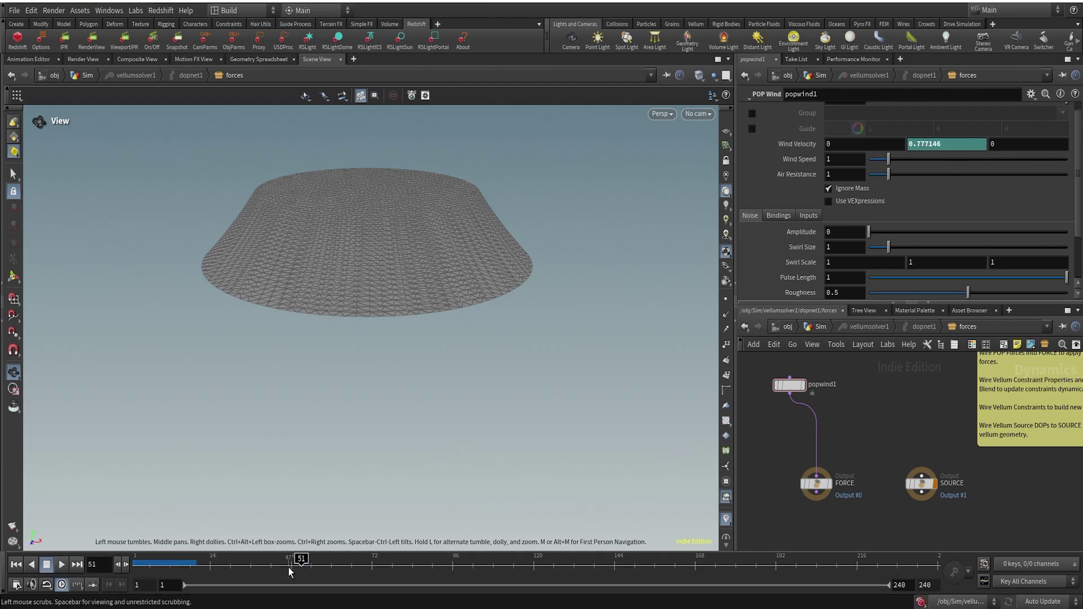
pyautogui.moveTo(289, 566)
pyautogui.mouseDown()
pyautogui.moveTo(1026, 548)
pyautogui.moveTo(691, 559)
pyautogui.moveTo(151, 549)
pyautogui.moveTo(140, 559)
pyautogui.moveTo(536, 559)
pyautogui.moveTo(558, 546)
pyautogui.moveTo(492, 547)
pyautogui.moveTo(971, 539)
pyautogui.mouseUp()
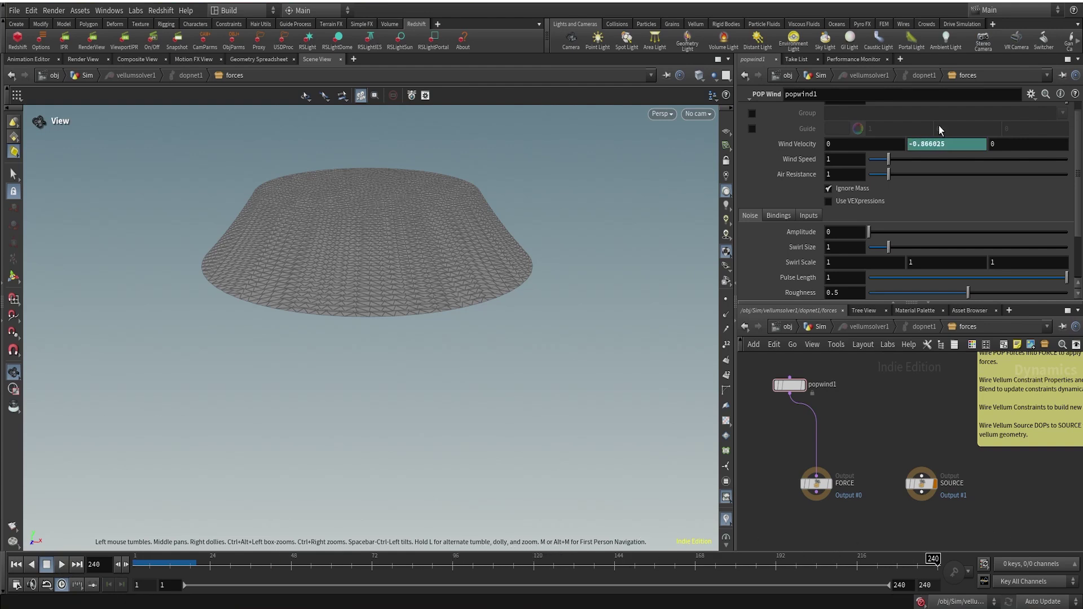
pyautogui.click(778, 147)
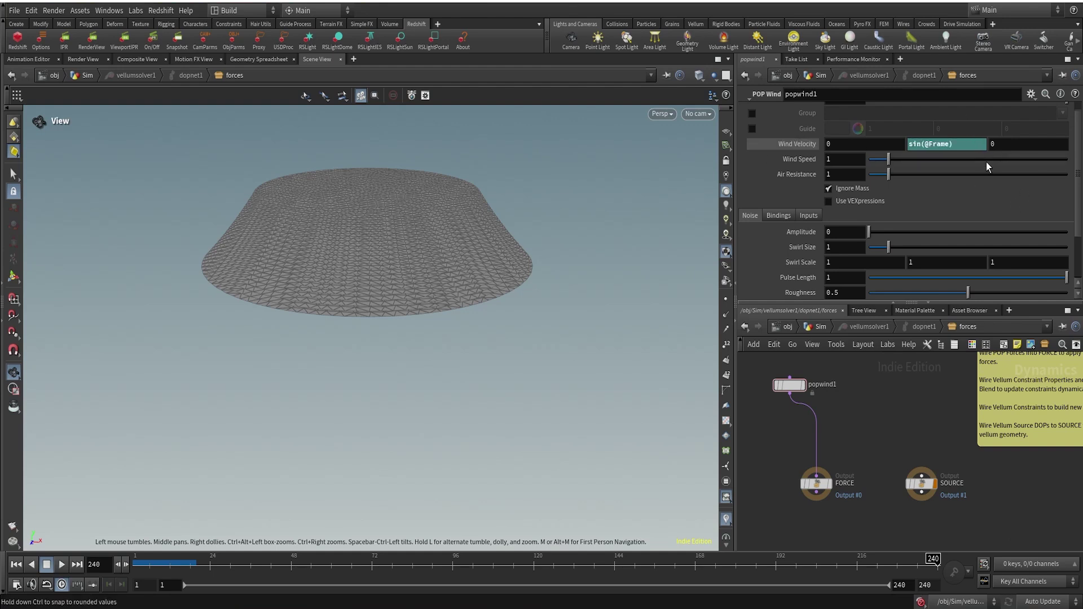
pyautogui.click(947, 145)
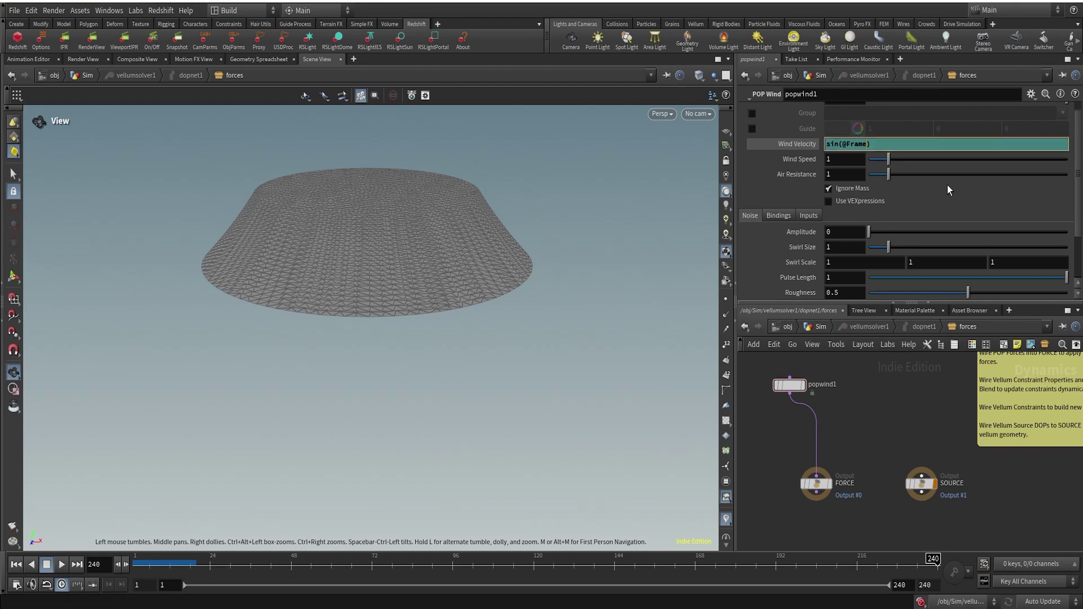
pyautogui.write('*20')
pyautogui.press('Return')
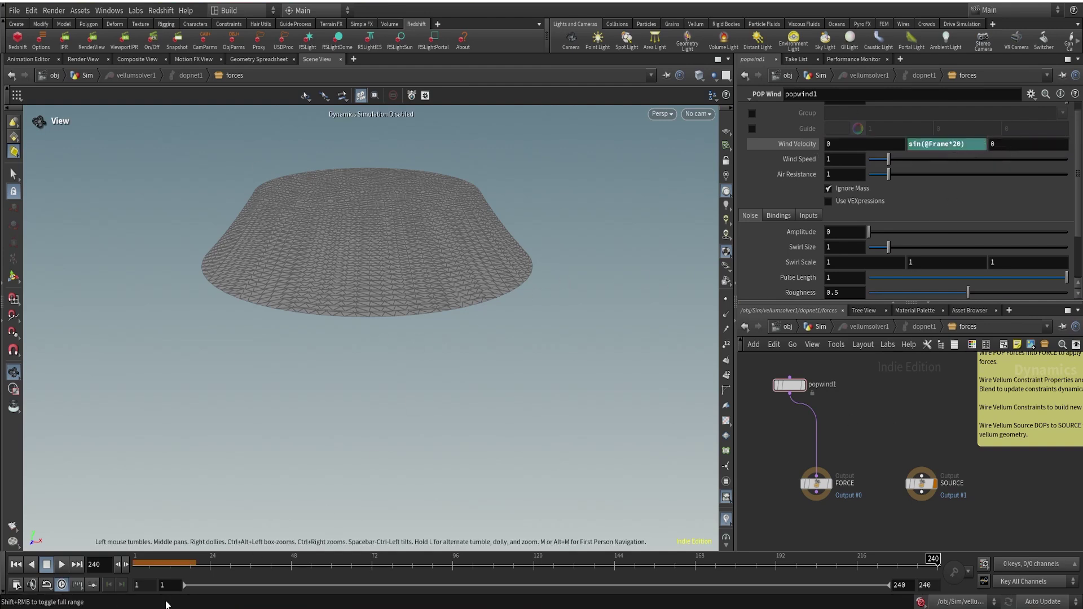
# Rewind and scrub the timeline to compare the wind value, 0.34202 at frame 1.
pyautogui.click(15, 565)
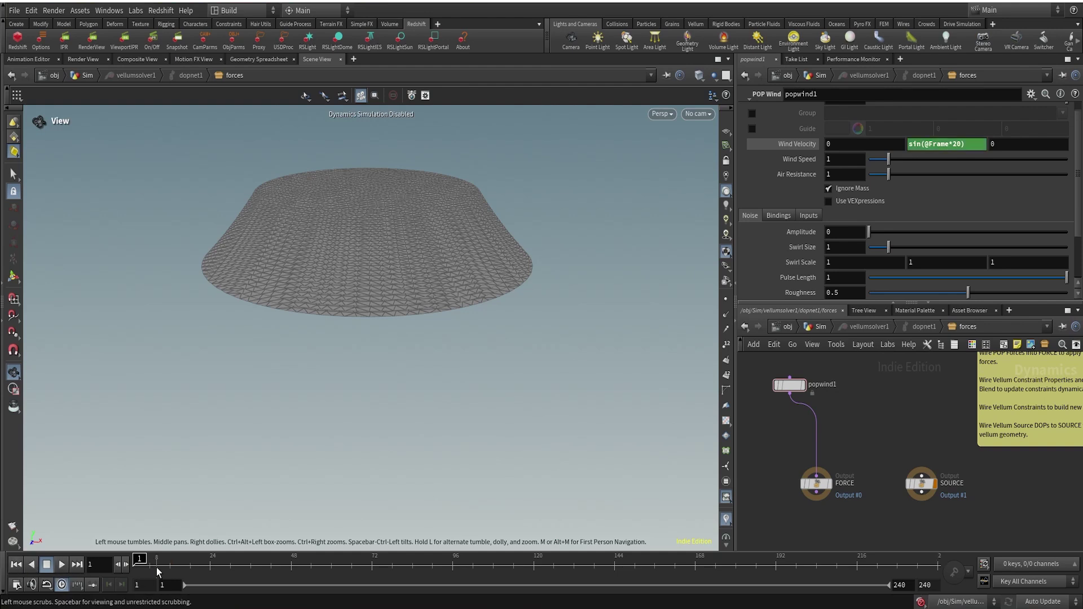
pyautogui.moveTo(146, 559)
pyautogui.mouseDown()
pyautogui.moveTo(891, 549)
pyautogui.moveTo(135, 558)
pyautogui.mouseUp()
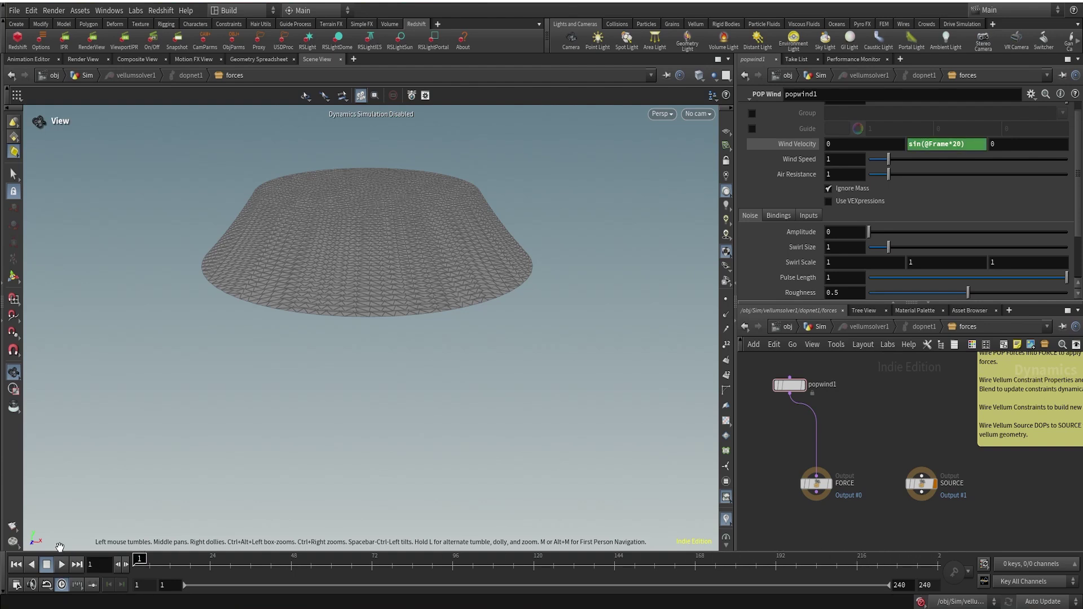
pyautogui.click(792, 144)
pyautogui.moveTo(147, 558)
pyautogui.mouseDown()
pyautogui.moveTo(571, 562)
pyautogui.moveTo(305, 561)
pyautogui.moveTo(444, 574)
pyautogui.moveTo(139, 564)
pyautogui.mouseUp()
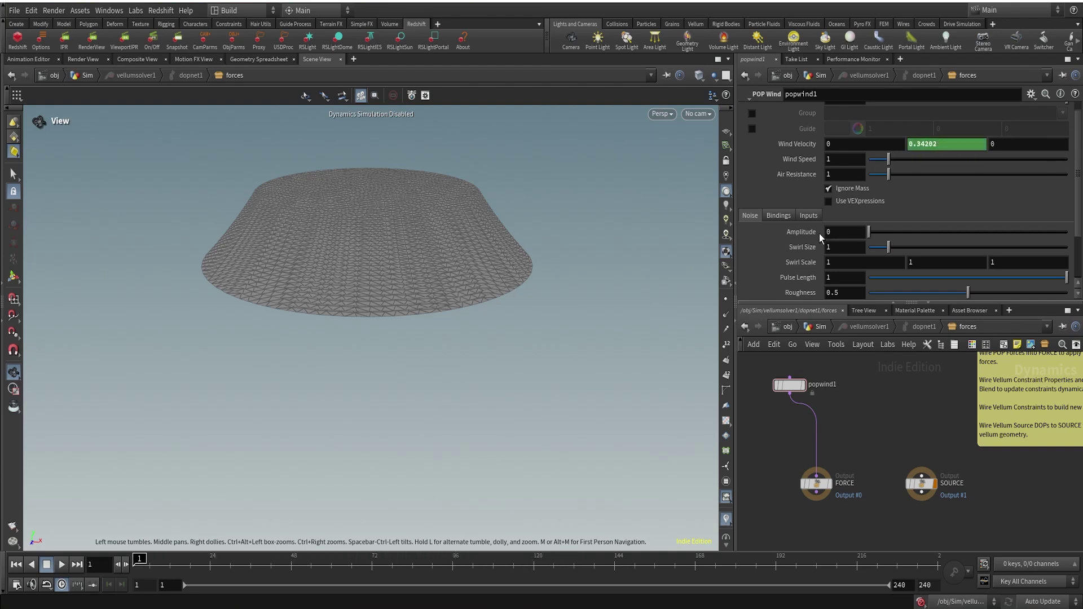
pyautogui.click(815, 148)
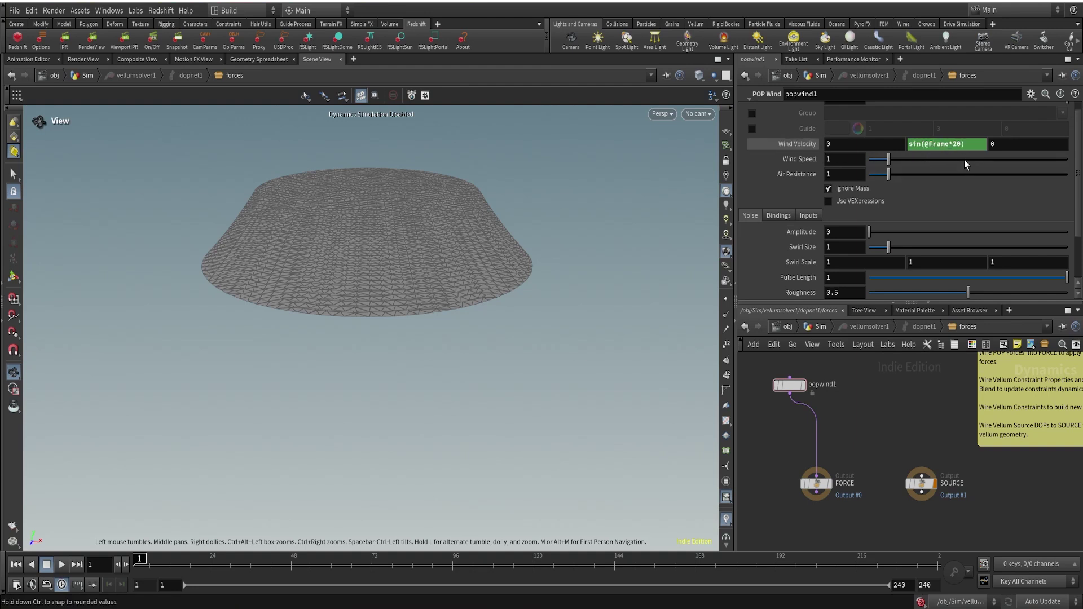
pyautogui.click(910, 144)
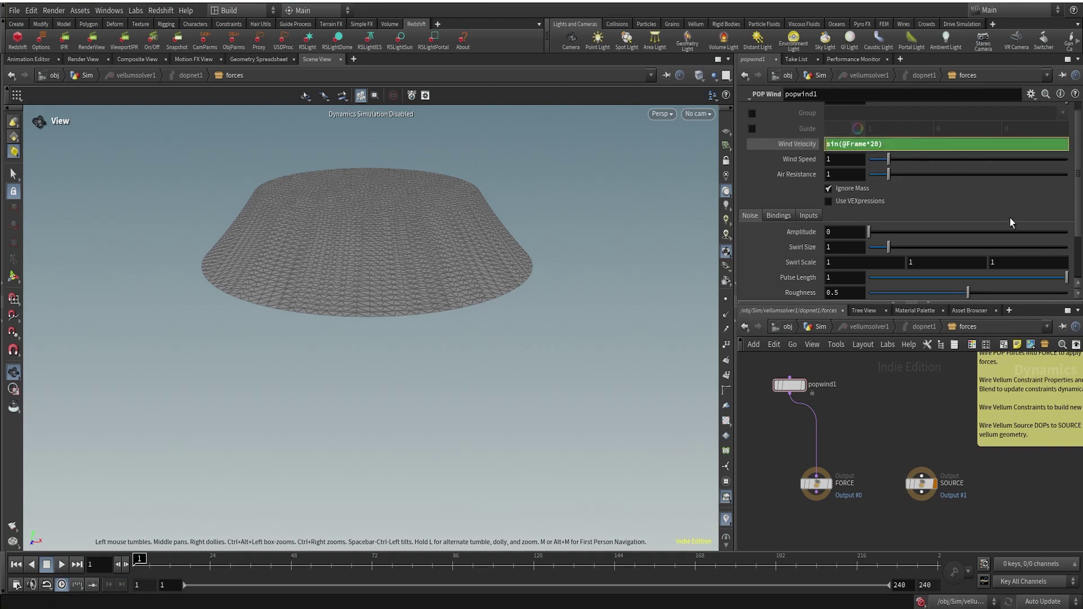
pyautogui.press('Home')
pyautogui.write('fit(')
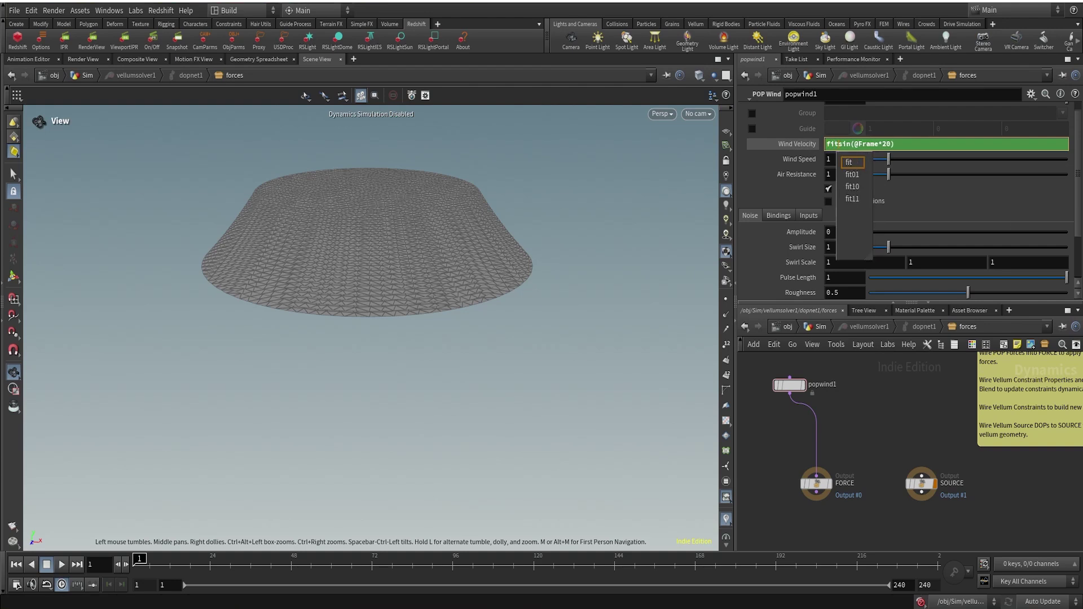
pyautogui.press('Escape')
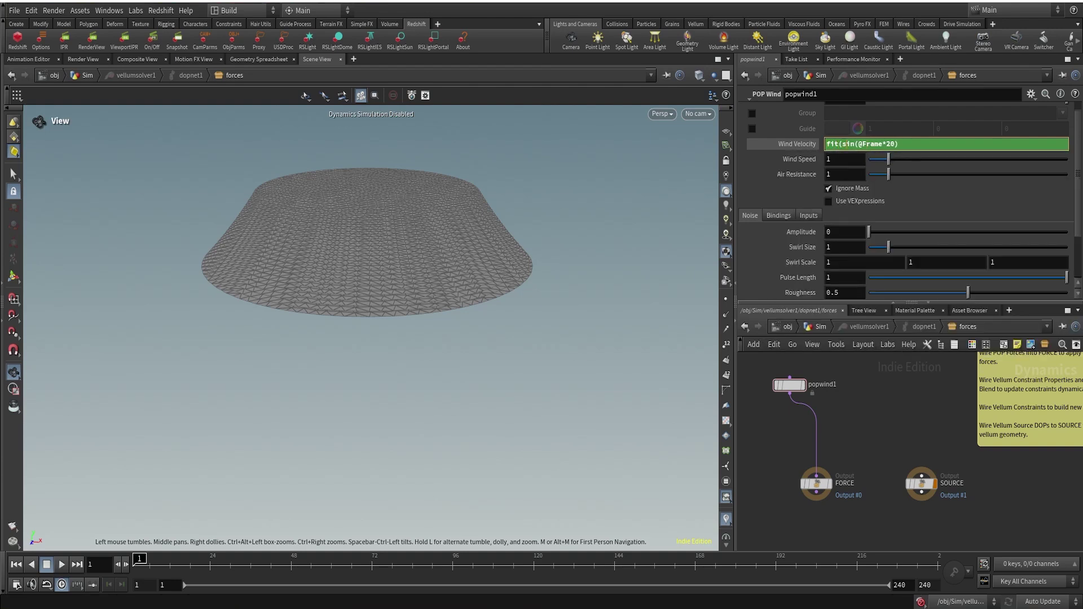
pyautogui.write(',0')
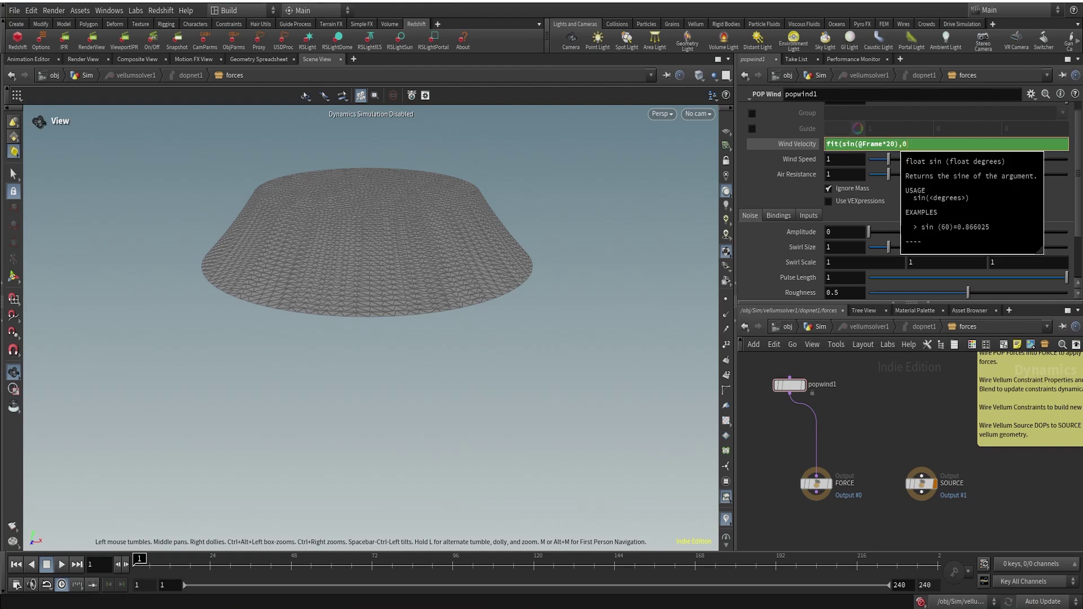
pyautogui.write('.9,-0.9,')
pyautogui.click(833, 144)
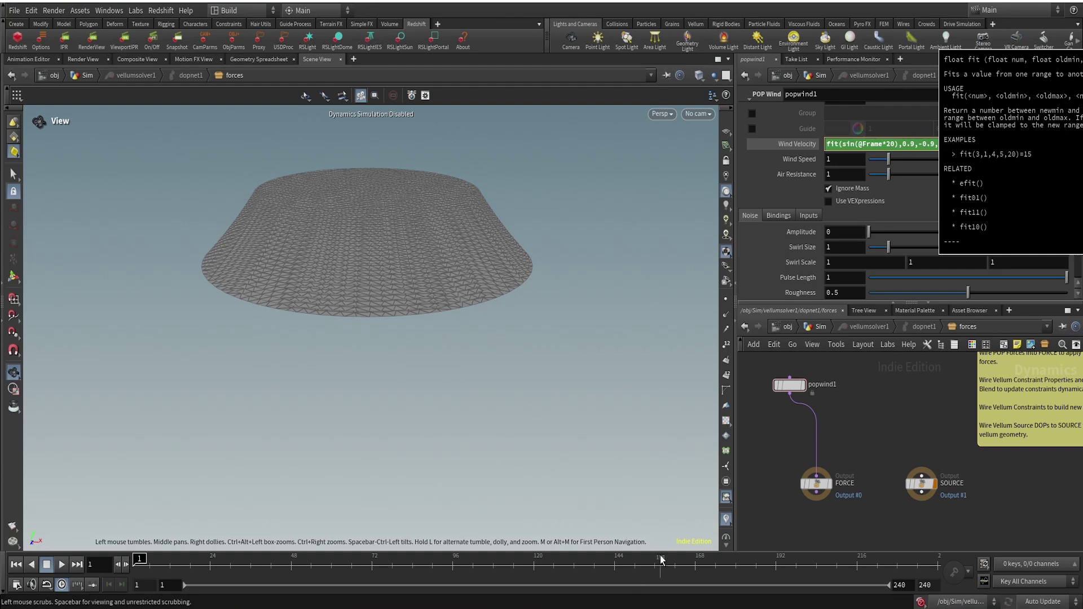
pyautogui.click(862, 411)
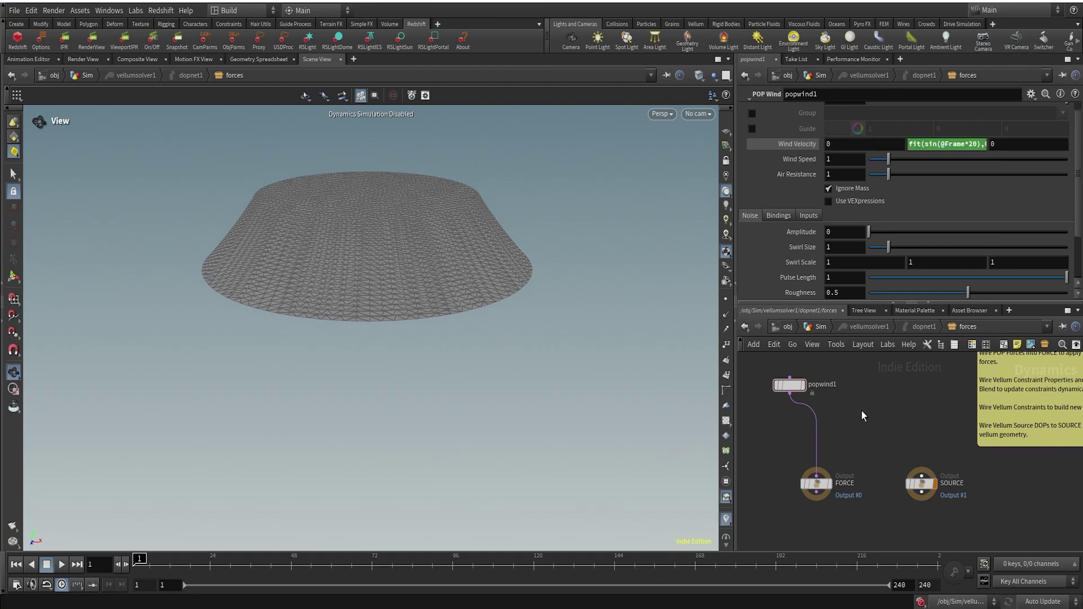
# Set popwind1's noise Amplitude to 1.45 and orbit the view onto the cloth disc.
pyautogui.click(800, 146)
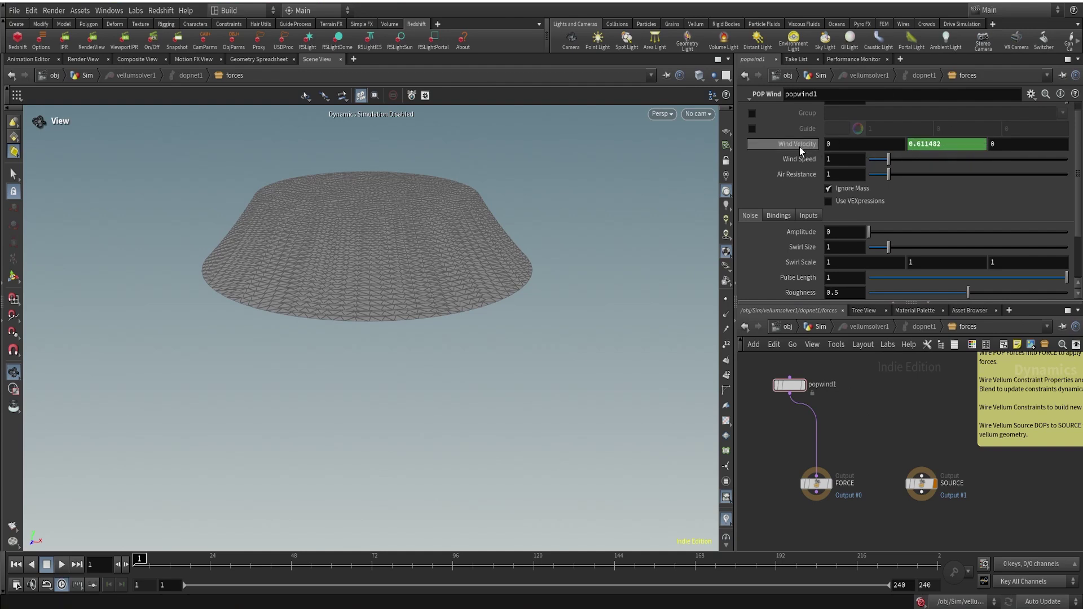
pyautogui.click(837, 233)
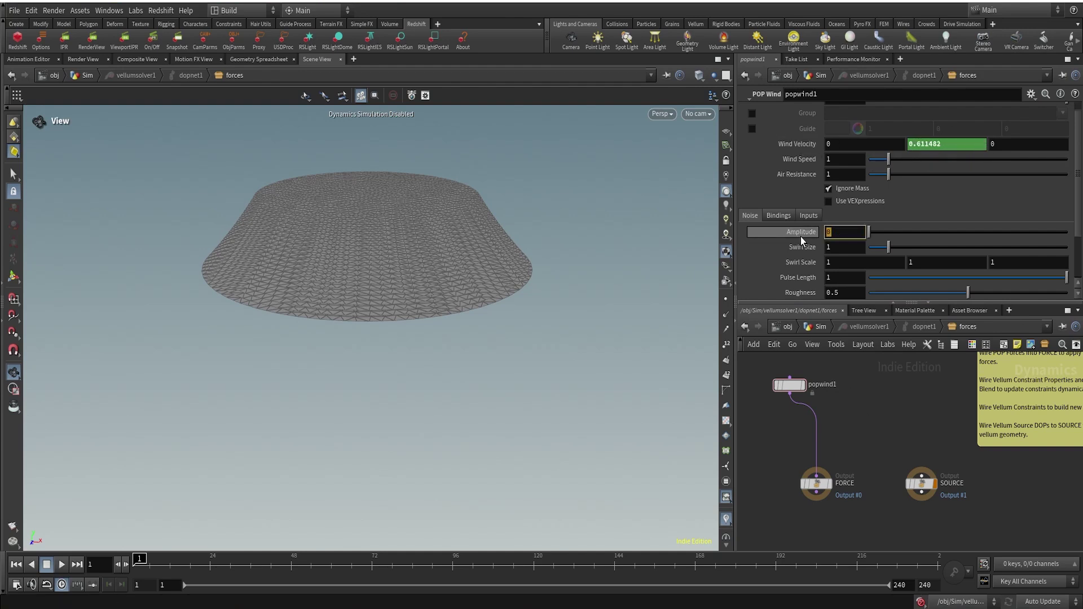
pyautogui.write('1.45')
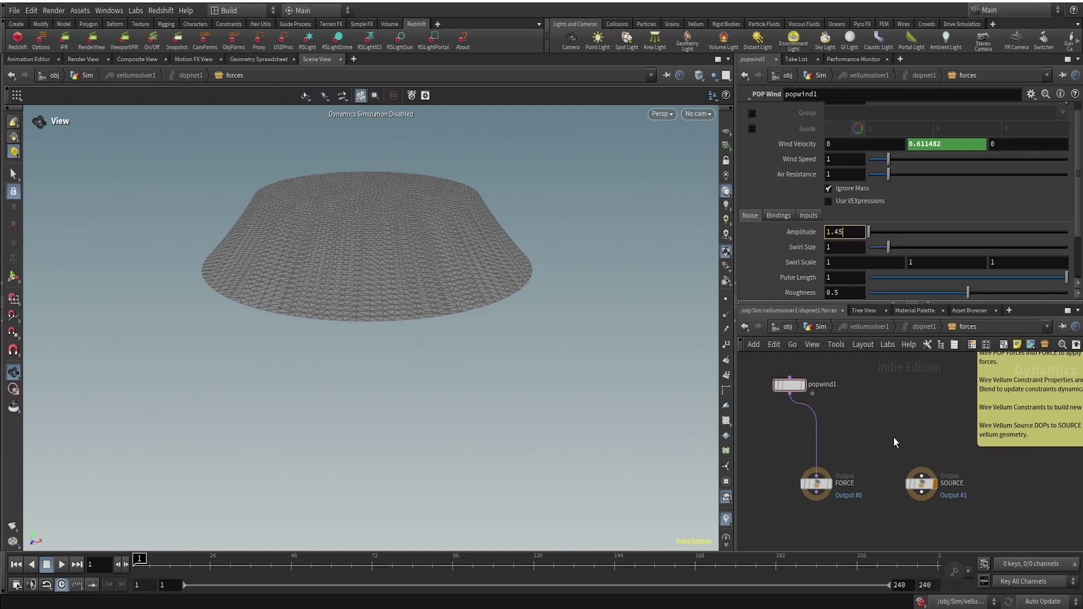
pyautogui.press('Return')
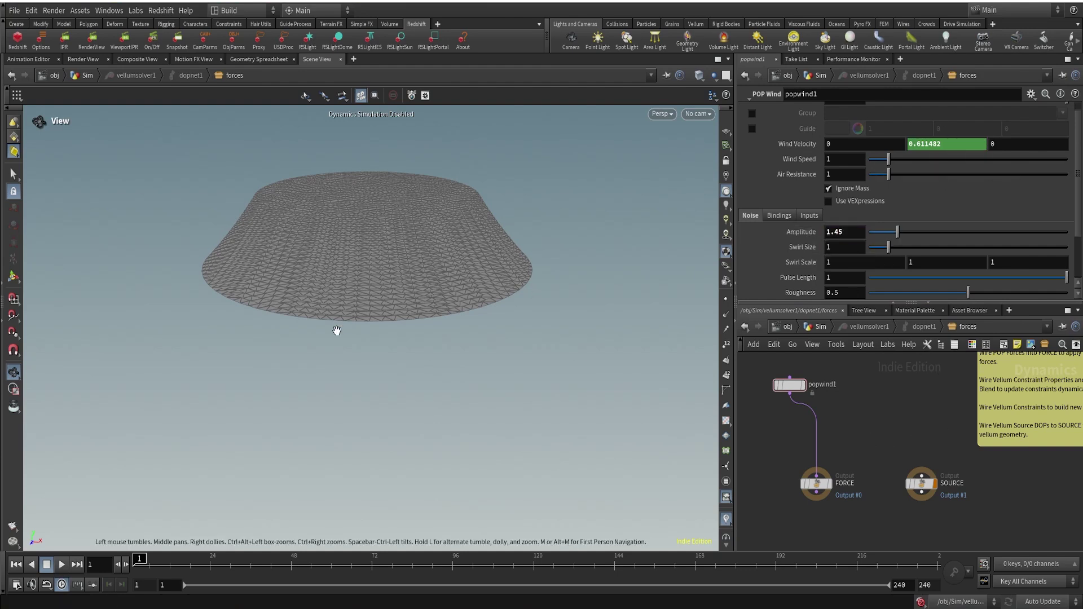
pyautogui.moveTo(307, 276); pyautogui.dragTo(417, 326)
pyautogui.scroll(2, 465, 265)
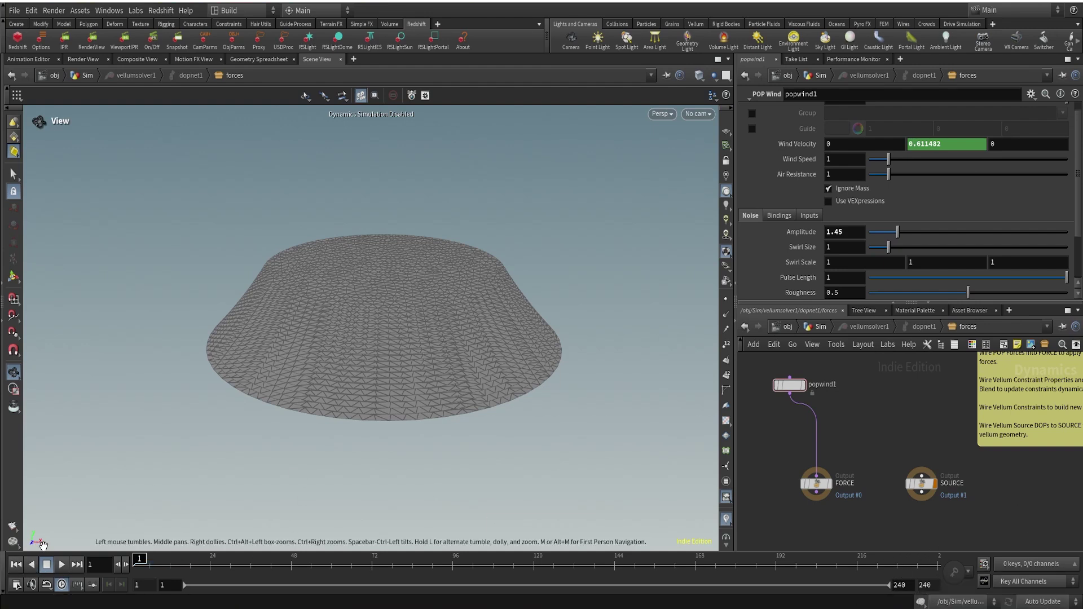
# Play and rewind the simulation, then return to the Sim level to show vellumsolver1's parameters.
pyautogui.click(63, 566)
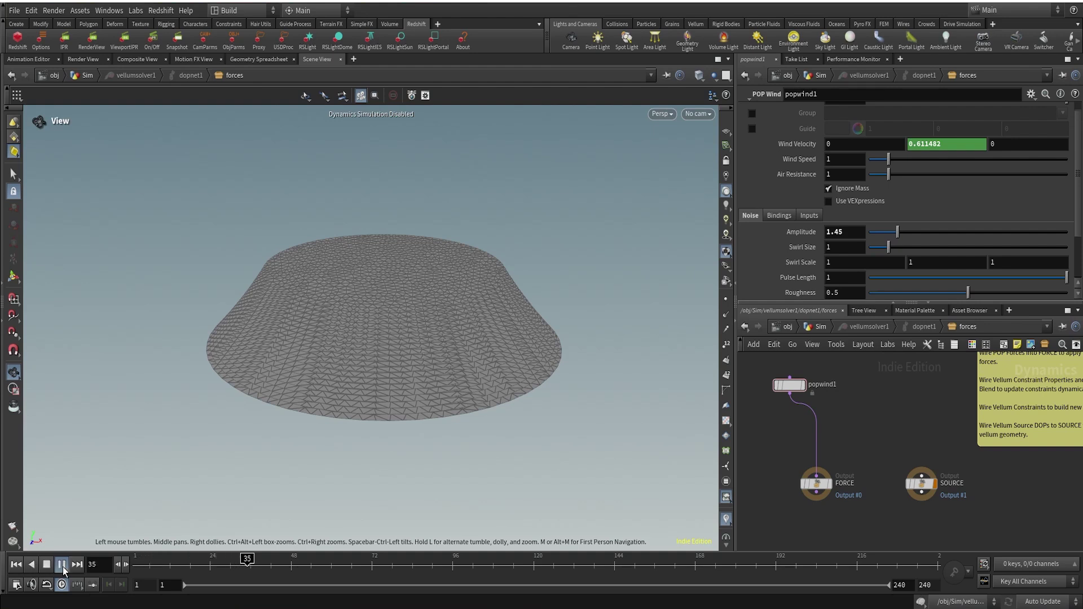
pyautogui.click(16, 565)
pyautogui.click(821, 327)
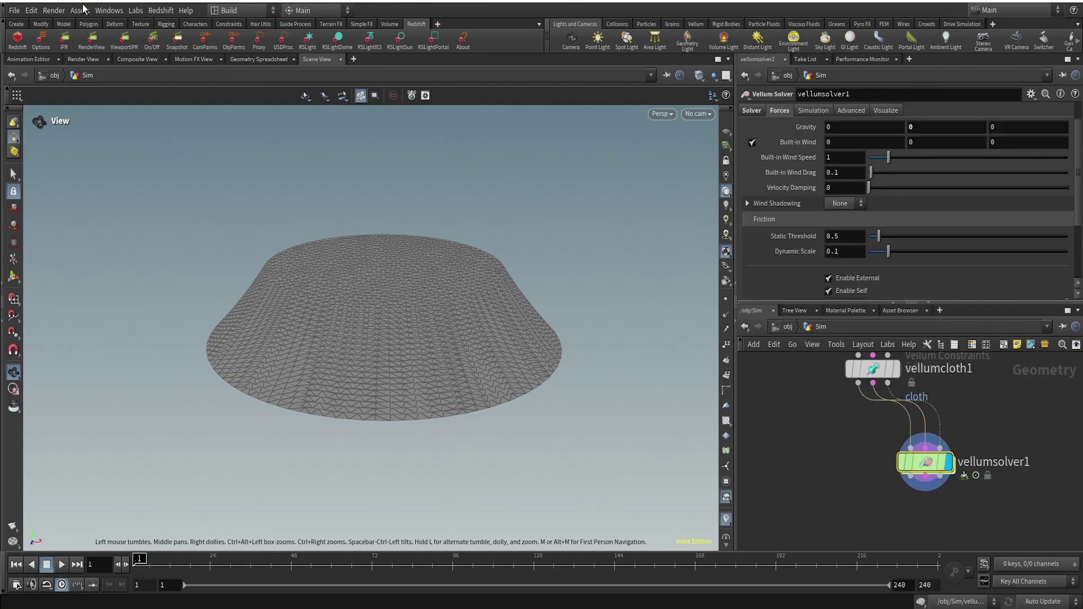
pyautogui.click(135, 11)
pyautogui.click(136, 59)
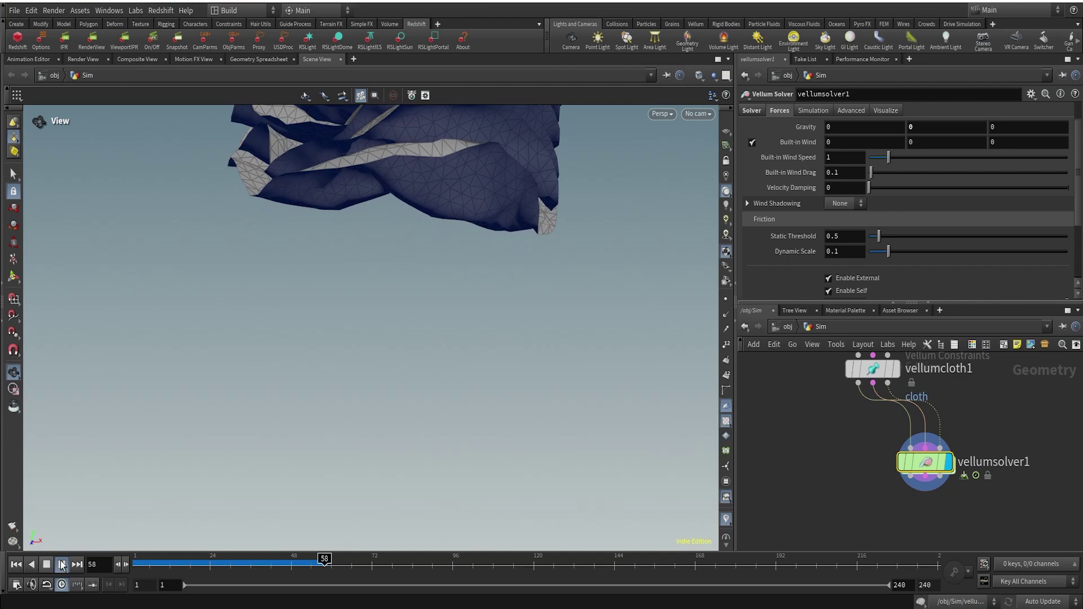
pyautogui.click(48, 565)
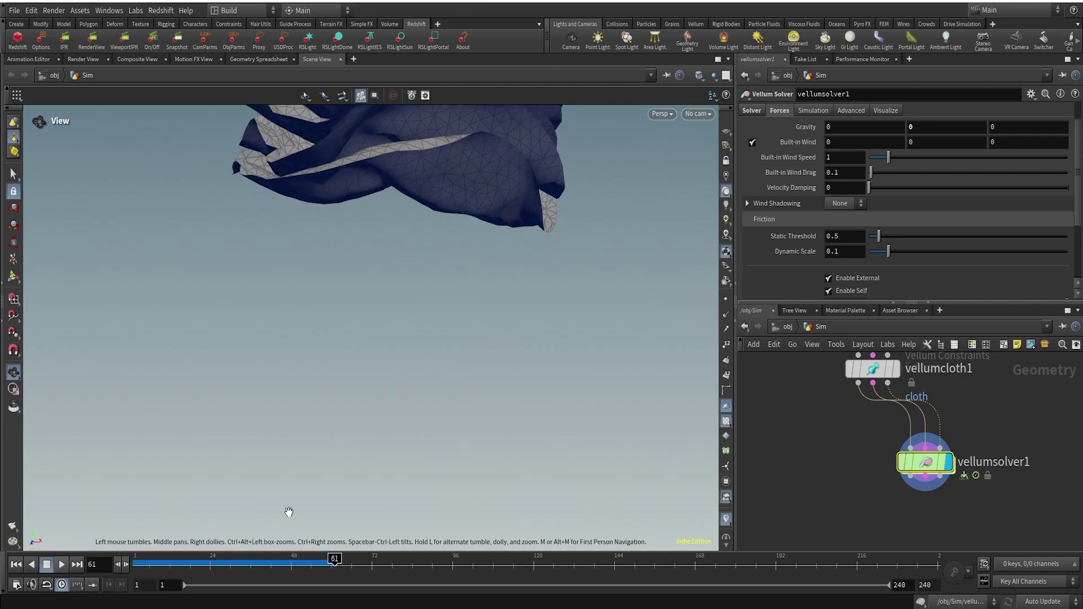
pyautogui.click(139, 561)
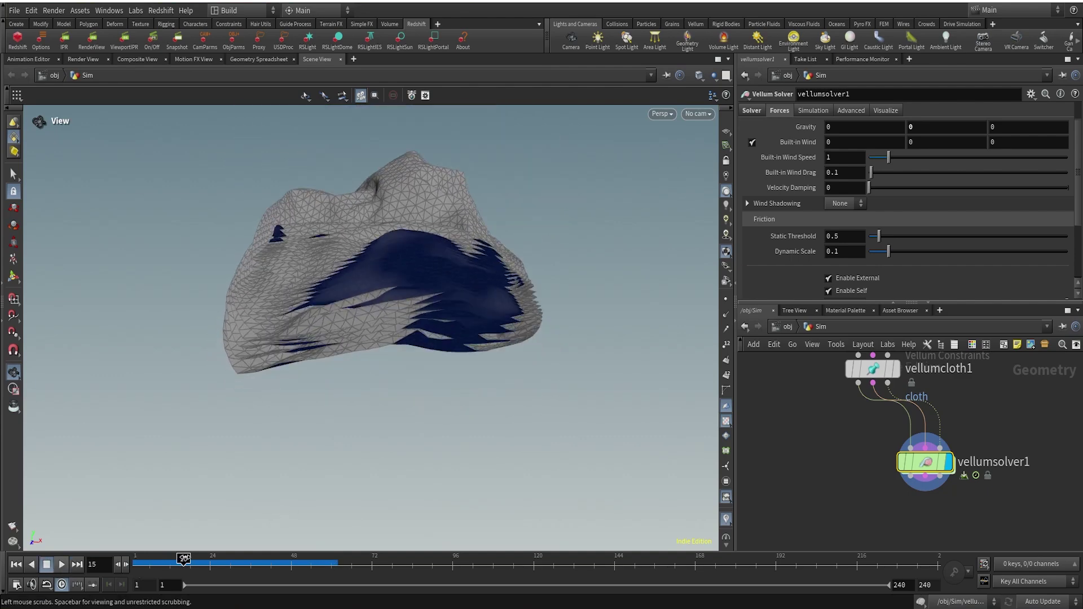
pyautogui.moveTo(395, 271); pyautogui.dragTo(425, 293)
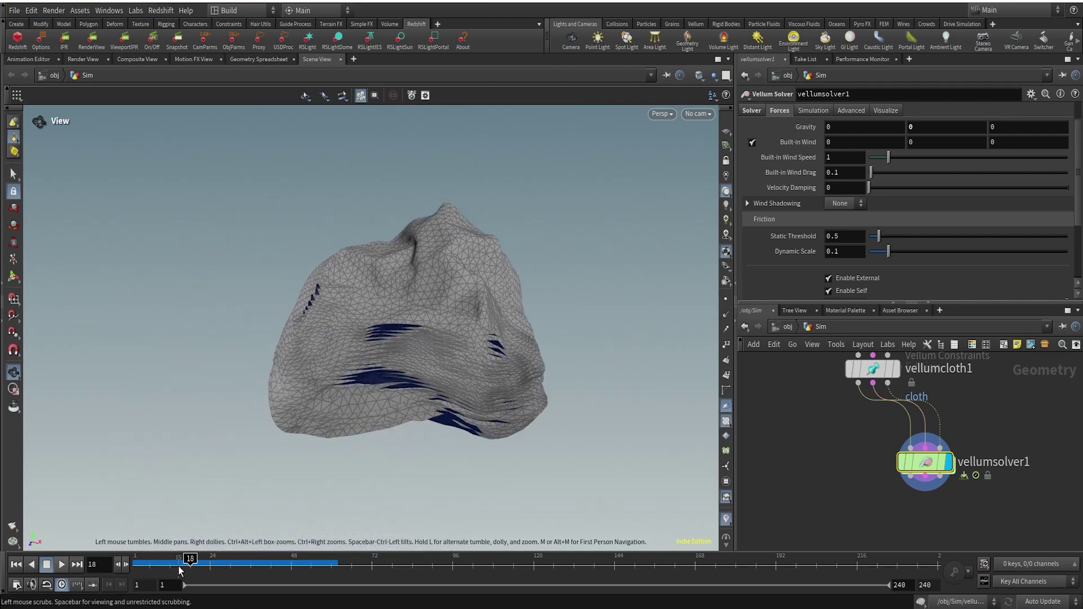
pyautogui.moveTo(190, 560); pyautogui.dragTo(274, 560)
pyautogui.moveTo(413, 362); pyautogui.dragTo(265, 319)
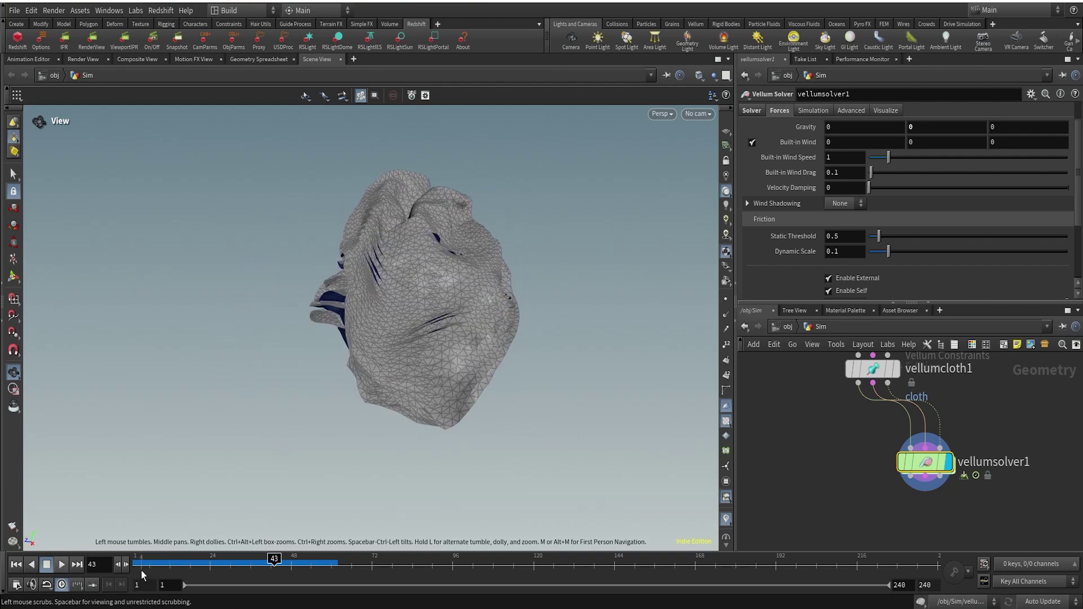
pyautogui.moveTo(140, 560); pyautogui.dragTo(311, 558)
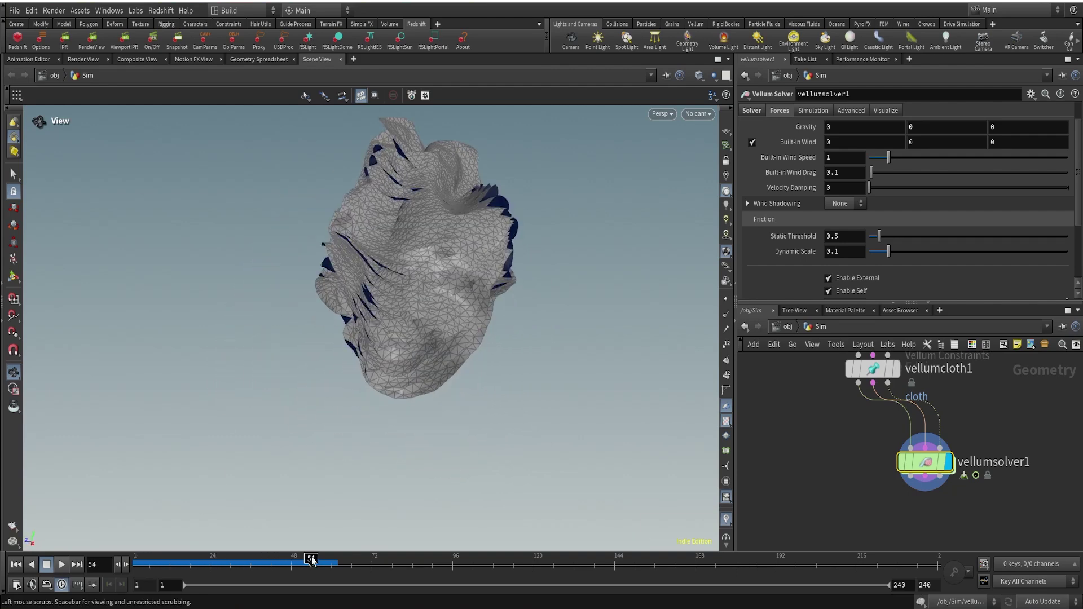
pyautogui.moveTo(448, 232); pyautogui.dragTo(341, 285)
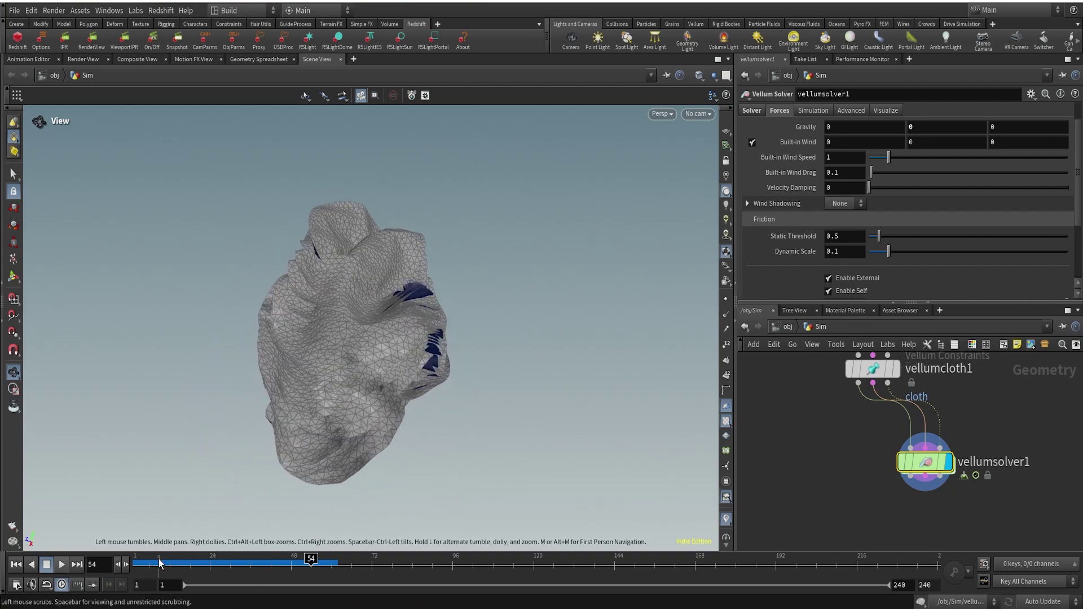
pyautogui.moveTo(135, 558); pyautogui.dragTo(318, 559)
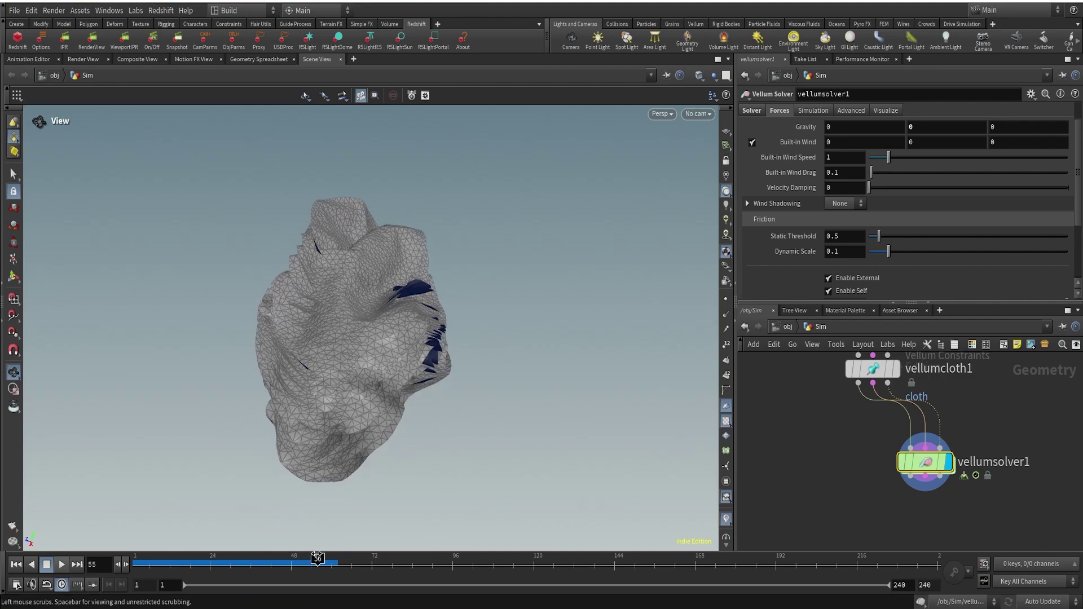
pyautogui.moveTo(351, 273); pyautogui.dragTo(383, 244)
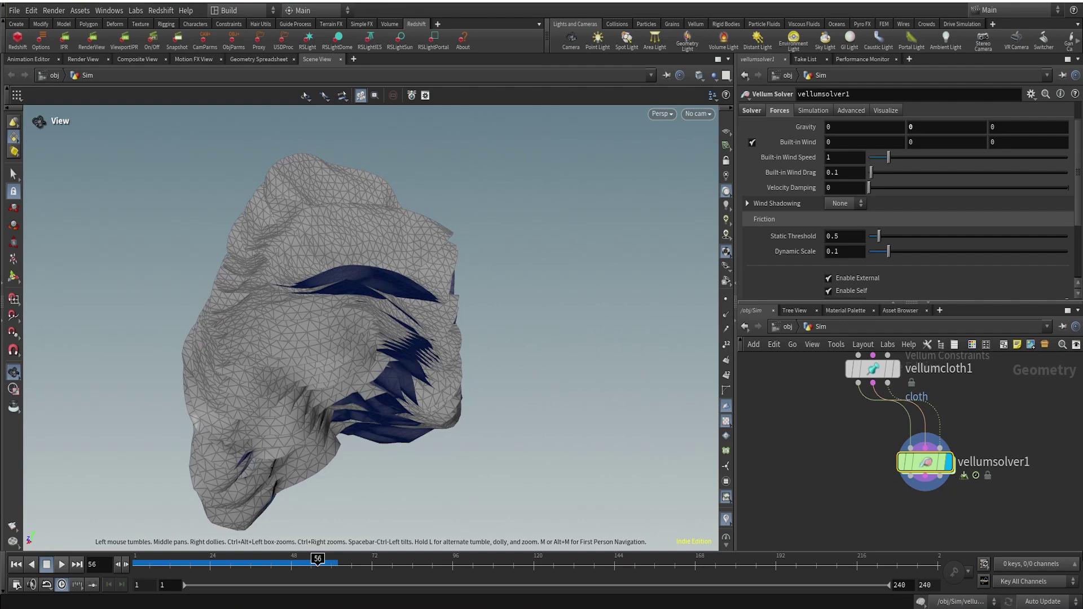
# Line up the vellum nodes and add a Platonic Solids node, platonic1, to the network.
pyautogui.scroll(-4, 976, 494)
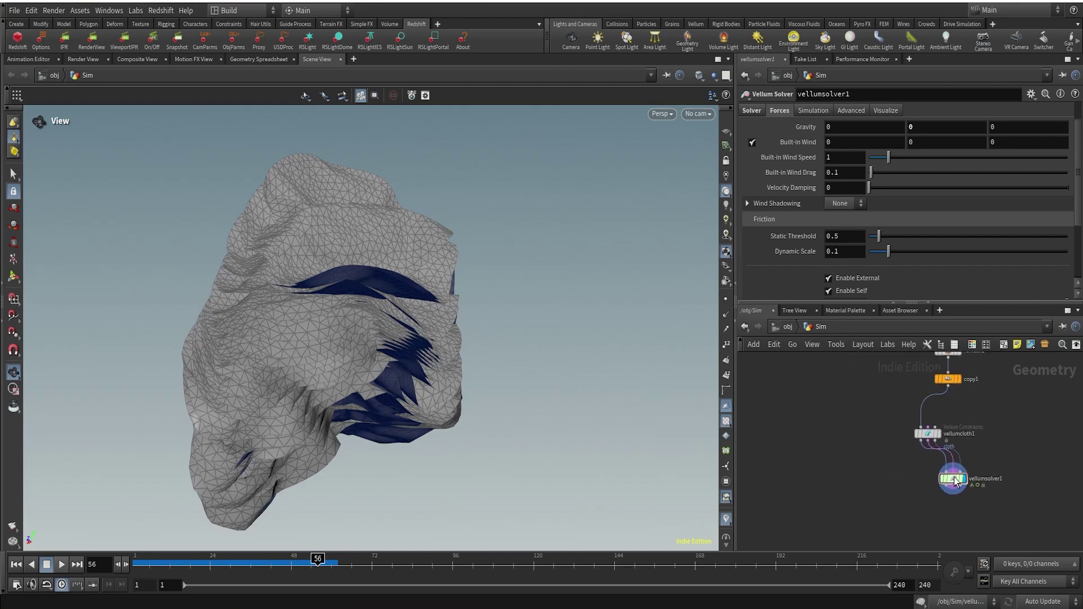
pyautogui.moveTo(955, 481); pyautogui.dragTo(916, 485)
pyautogui.scroll(-2, 959, 463)
pyautogui.moveTo(1012, 441); pyautogui.dragTo(890, 466, button='middle')
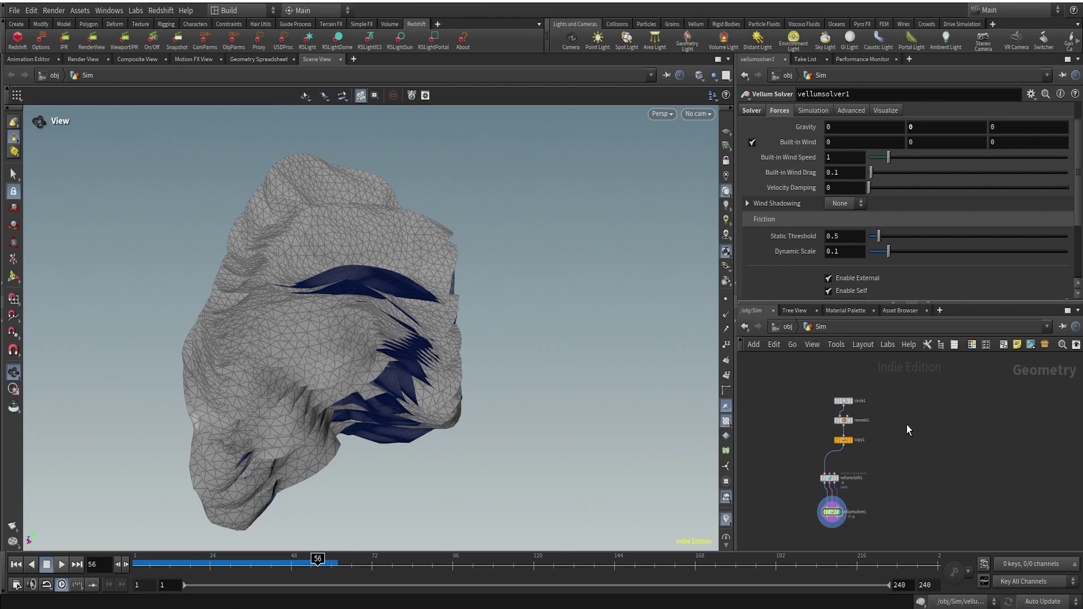
pyautogui.scroll(2, 907, 425)
pyautogui.press('Tab')
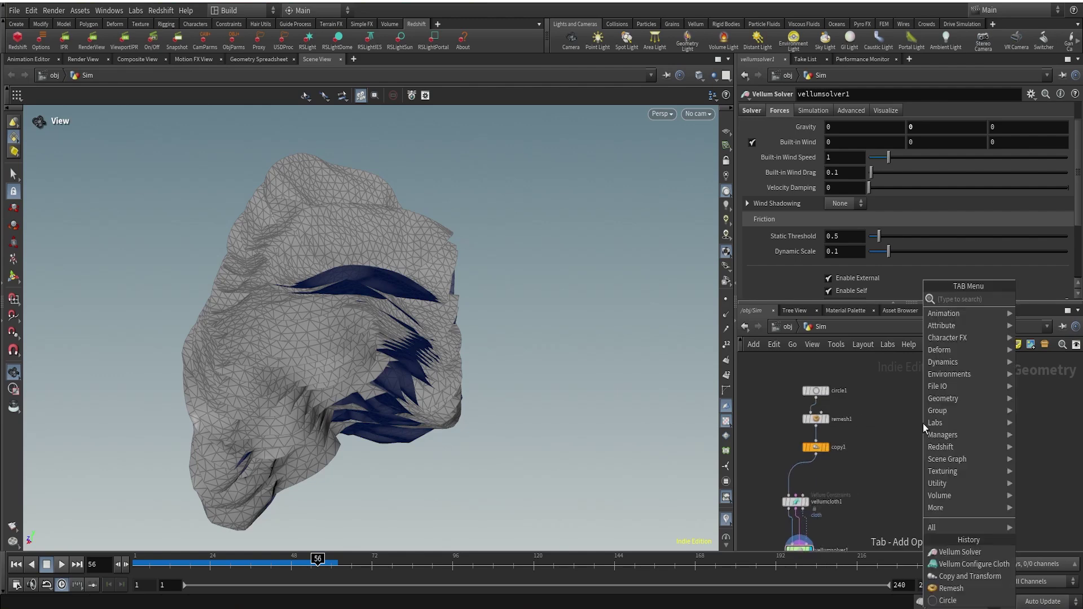
pyautogui.write('soli')
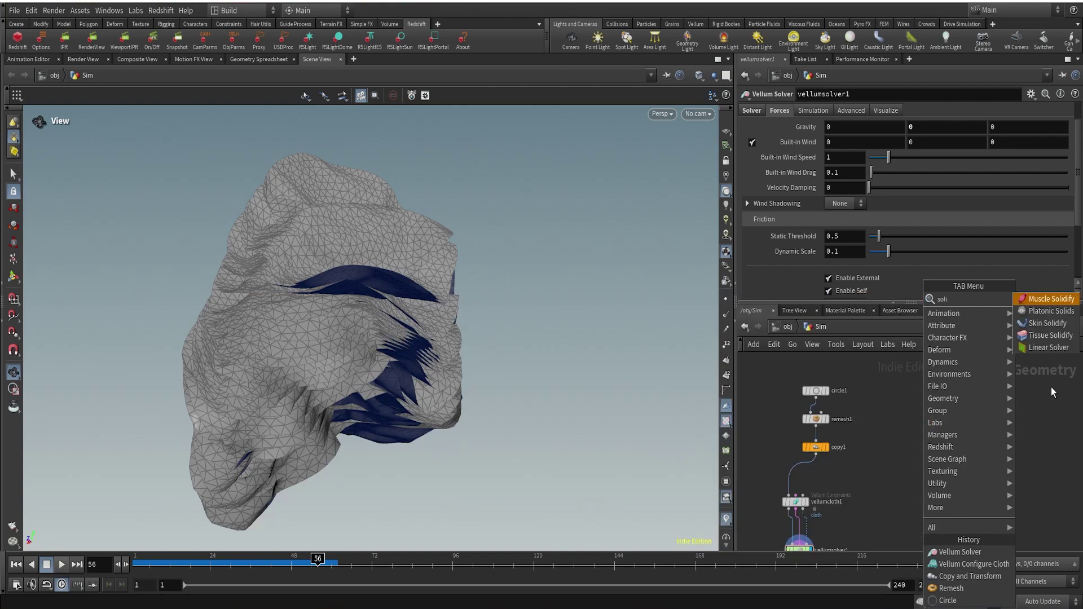
pyautogui.click(1046, 312)
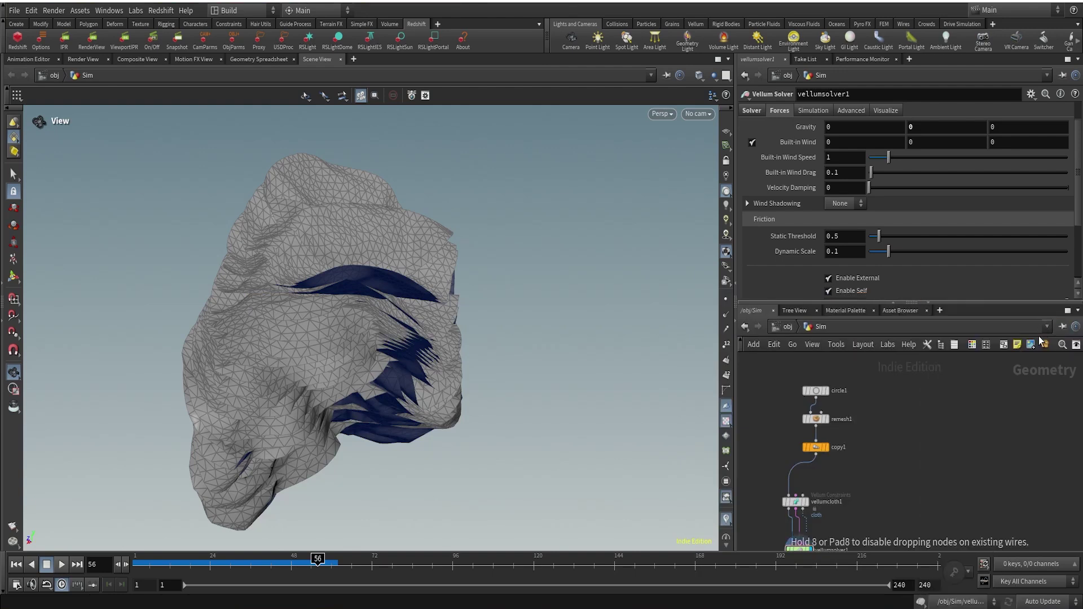
pyautogui.click(978, 428)
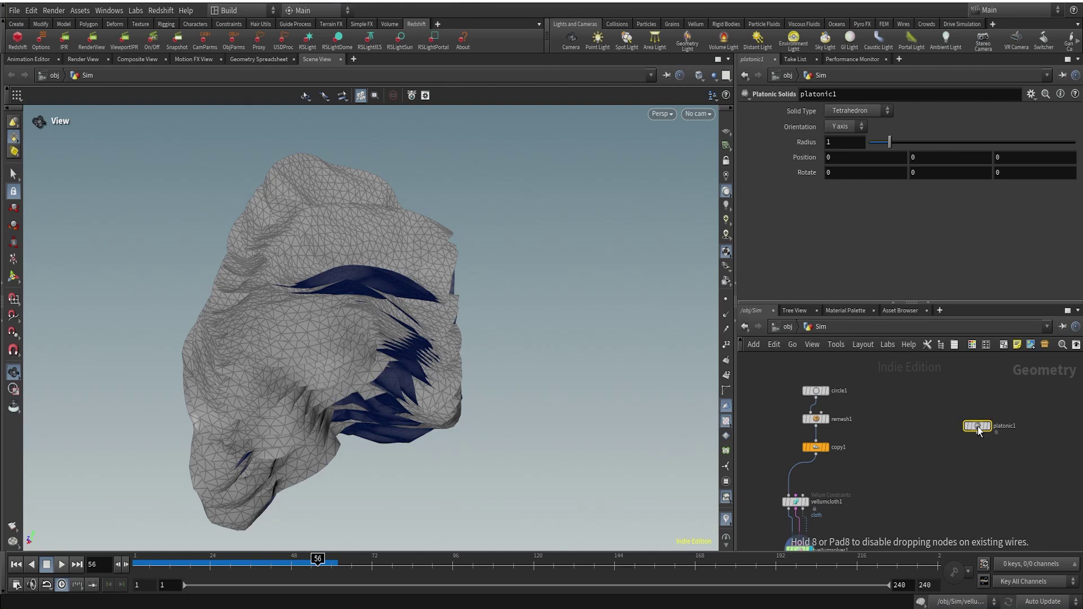
# Give the tetrahedron radius 0.48 and template it to view alongside the copy1 dome.
pyautogui.scroll(2, 977, 430)
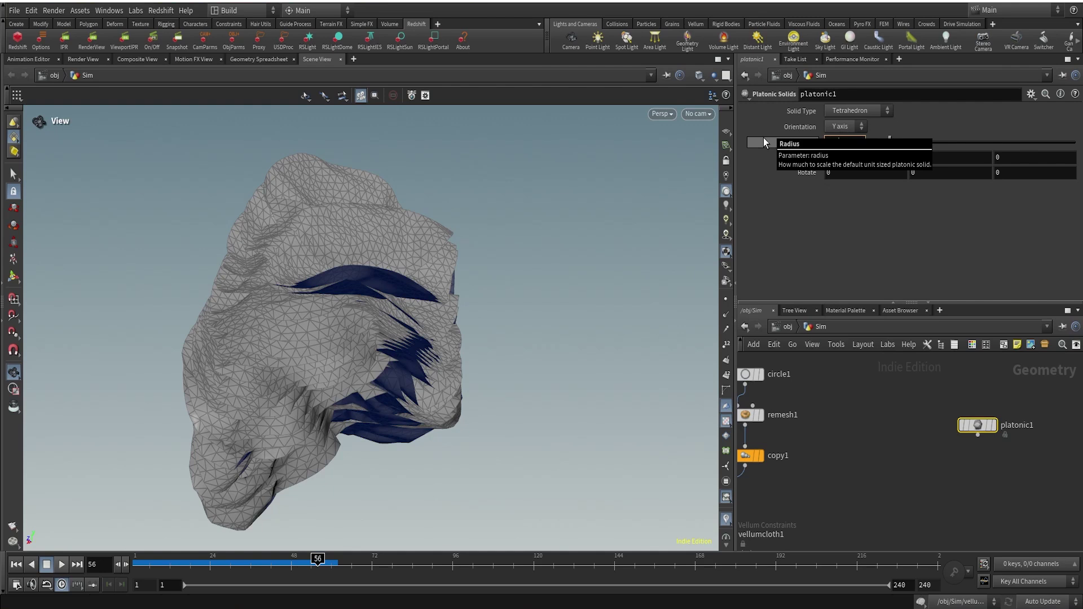
pyautogui.click(910, 437)
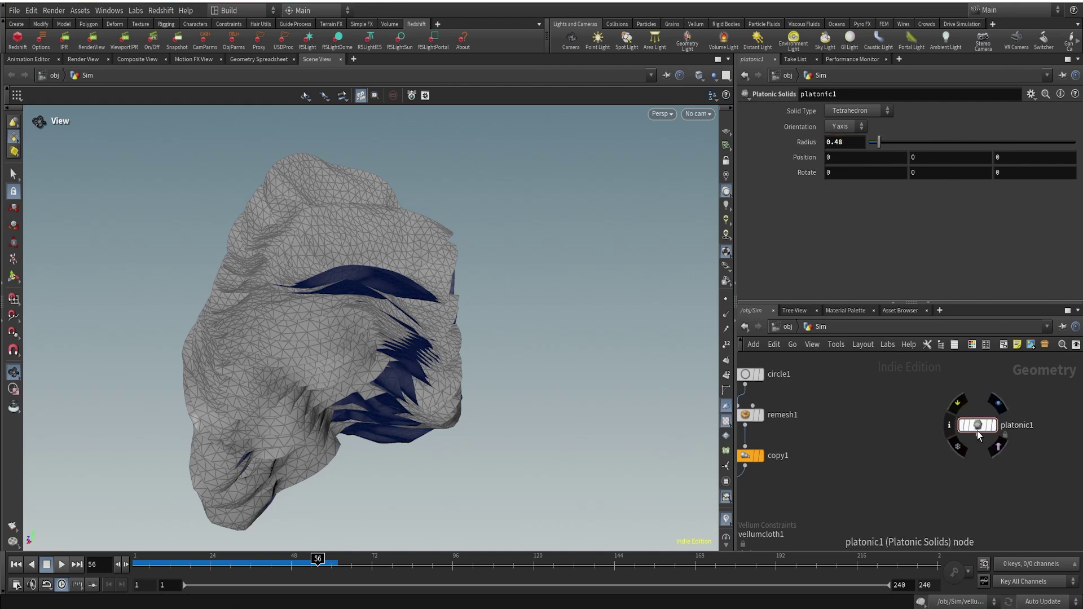
pyautogui.click(998, 450)
pyautogui.press('h')
pyautogui.scroll(3, 825, 421)
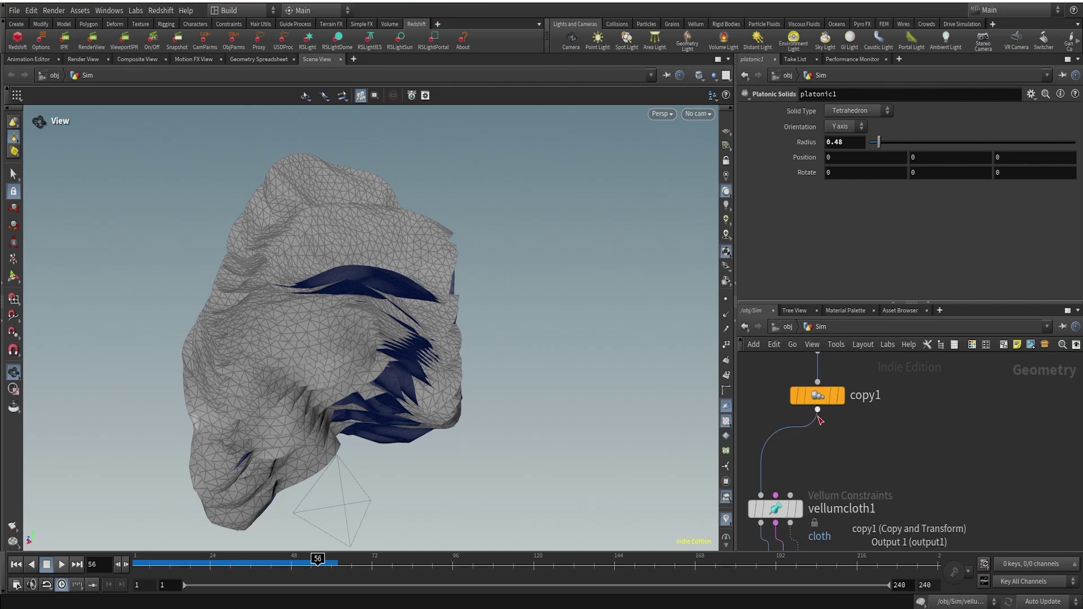
pyautogui.click(839, 397)
pyautogui.click(824, 398)
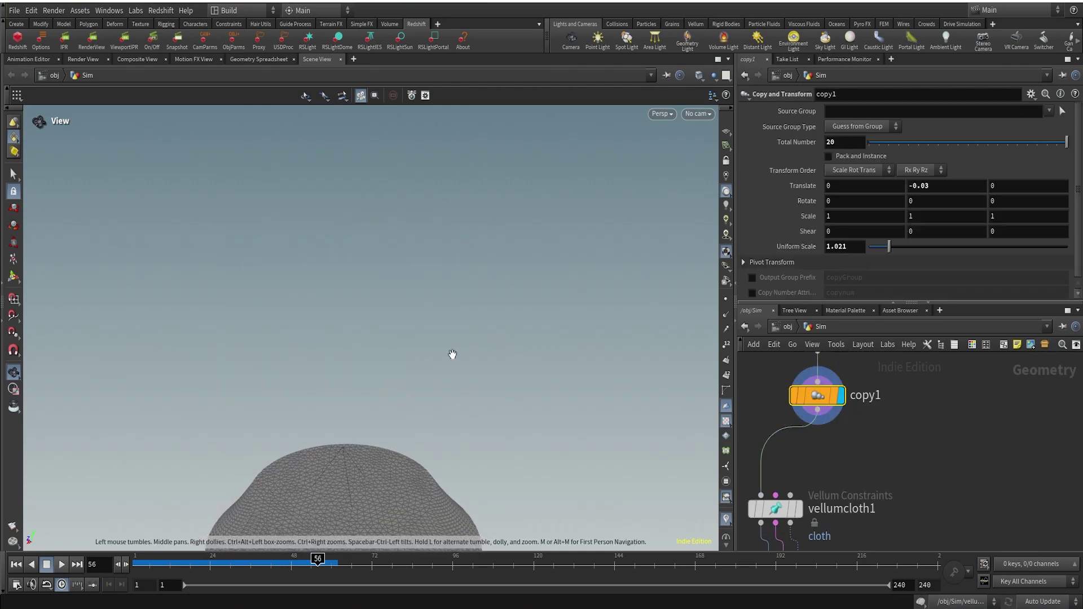
pyautogui.moveTo(452, 356); pyautogui.dragTo(374, 452, button='right')
pyautogui.moveTo(374, 452); pyautogui.dragTo(382, 375, button='middle')
pyautogui.moveTo(382, 375); pyautogui.dragTo(452, 305, button='right')
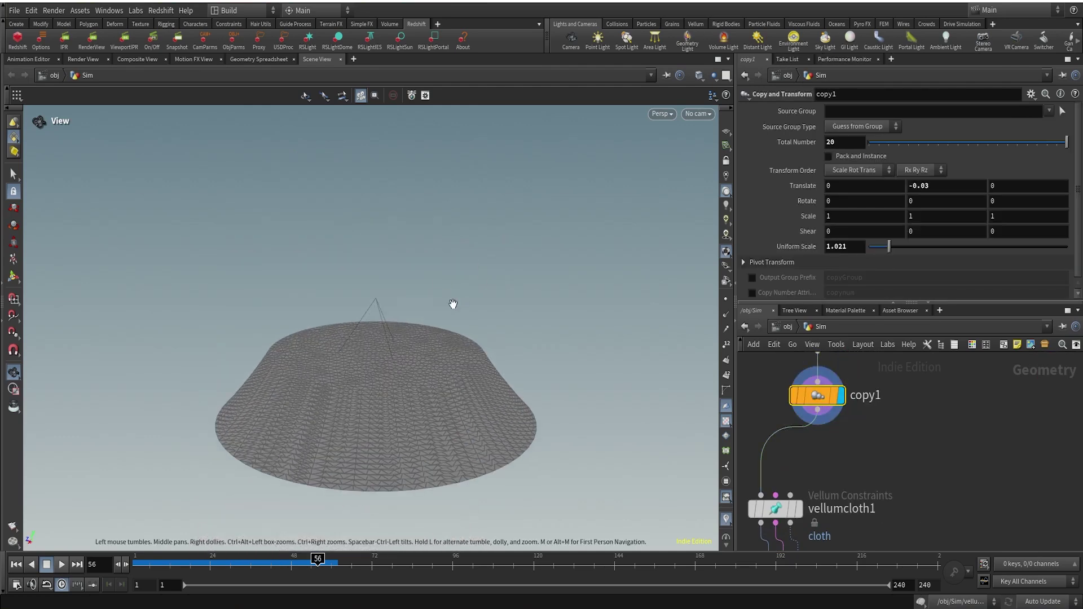
pyautogui.scroll(-3, 1045, 403)
pyautogui.moveTo(1045, 403); pyautogui.dragTo(904, 467, button='middle')
pyautogui.scroll(3, 963, 441)
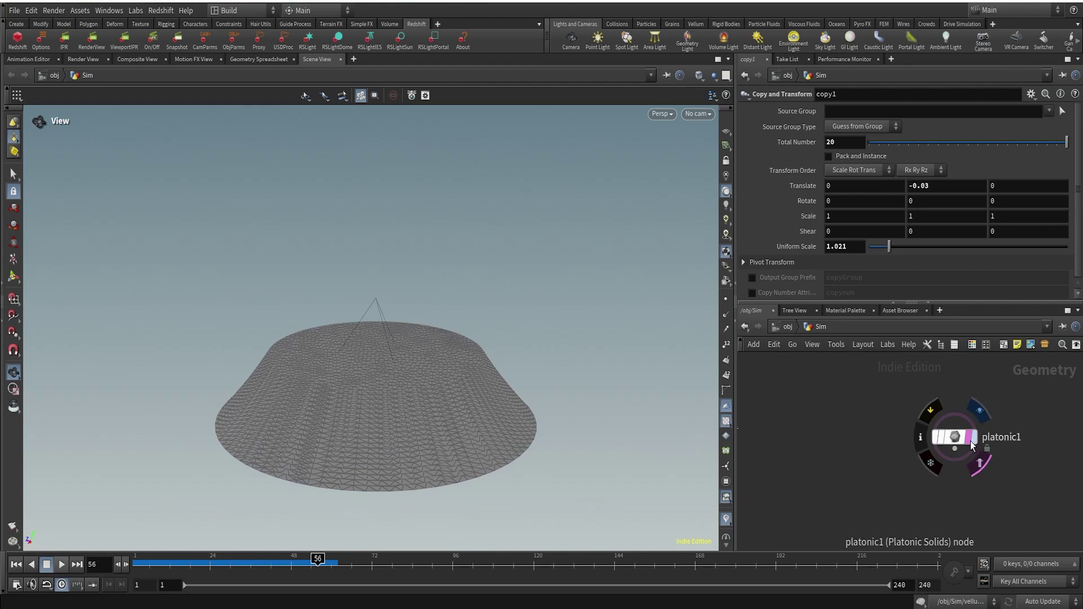
# Raise platonic1's Y position to 0.66.
pyautogui.click(958, 442)
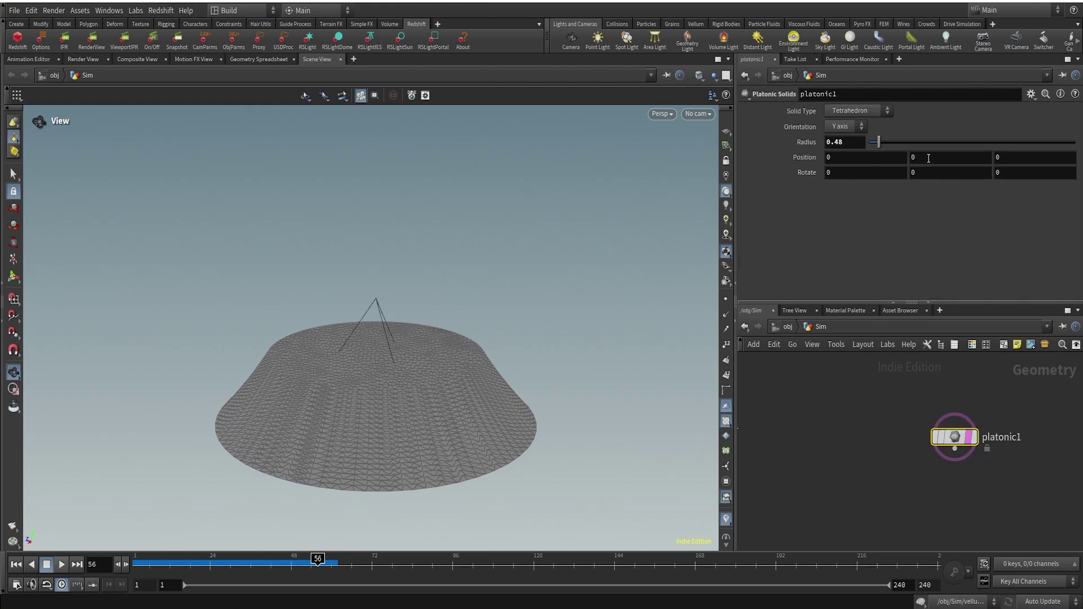
pyautogui.click(929, 158)
pyautogui.write('.66')
pyautogui.click(794, 442)
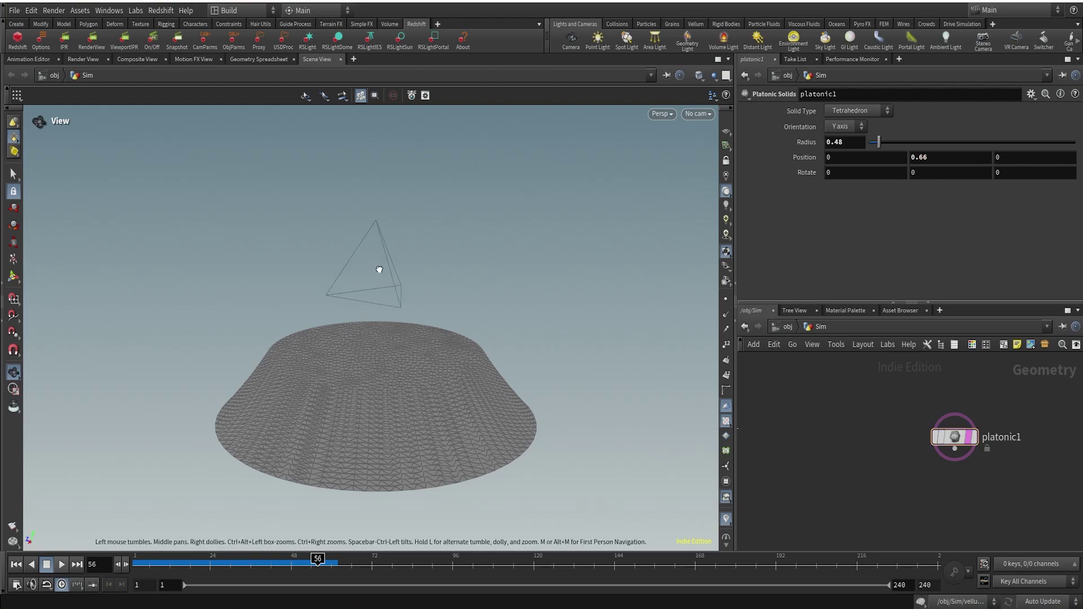
# Rotate the tetrahedron about X to 56.3 degrees.
pyautogui.moveTo(372, 286); pyautogui.dragTo(378, 235, button='right')
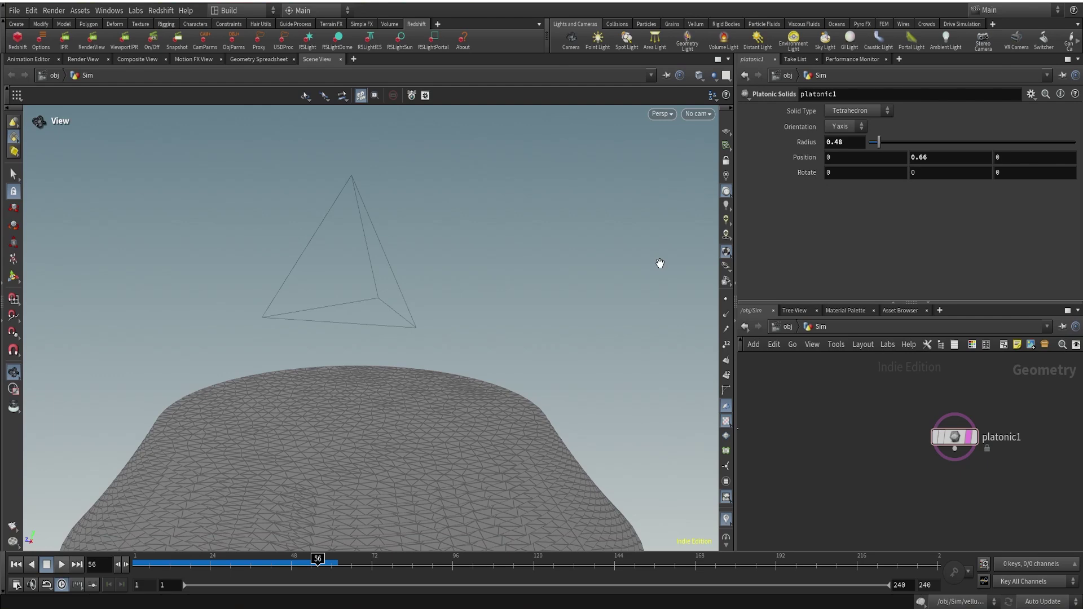
pyautogui.moveTo(430, 256); pyautogui.dragTo(327, 285)
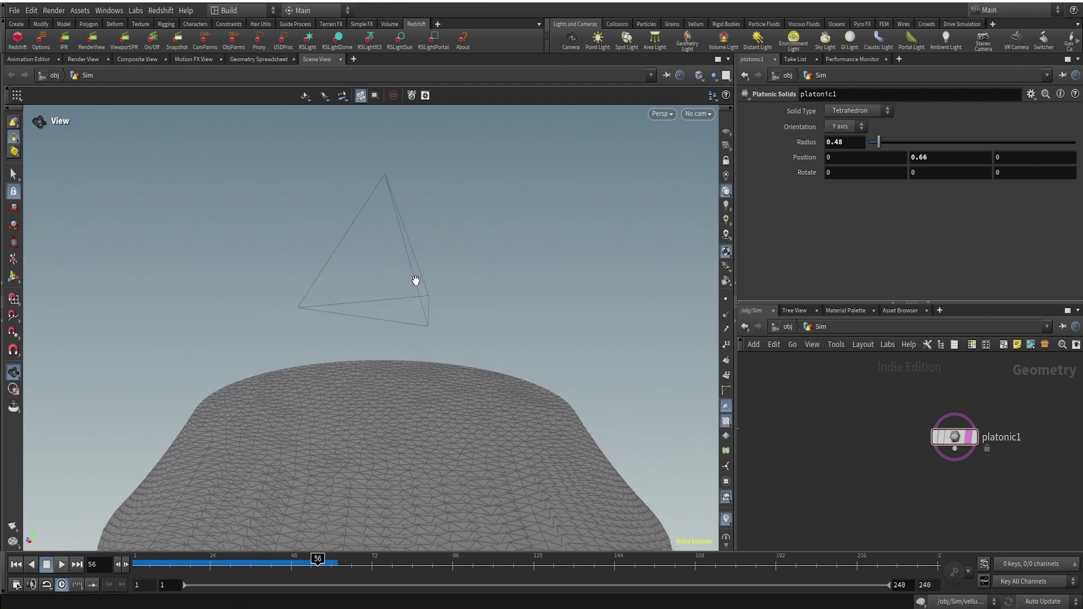
pyautogui.middleClick(853, 173)
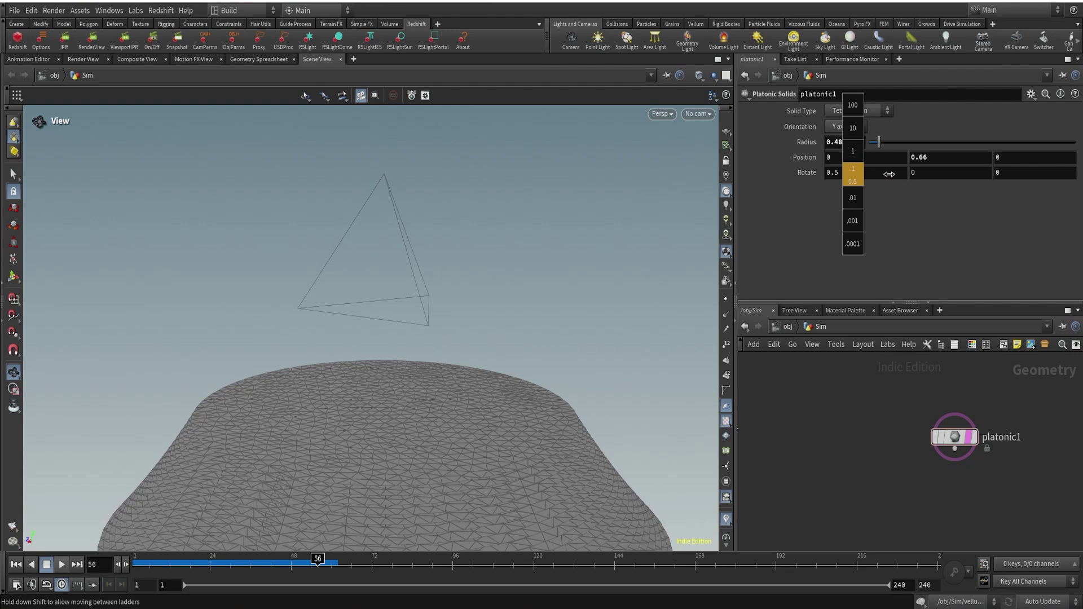
pyautogui.moveTo(889, 175); pyautogui.dragTo(1016, 175, button='middle')
pyautogui.moveTo(848, 174); pyautogui.dragTo(331, 158, button='middle')
pyautogui.moveTo(853, 173)
pyautogui.mouseDown(button='middle')
pyautogui.moveTo(186, 169)
pyautogui.moveTo(1072, 180)
pyautogui.moveTo(859, 176)
pyautogui.mouseUp(button='middle')
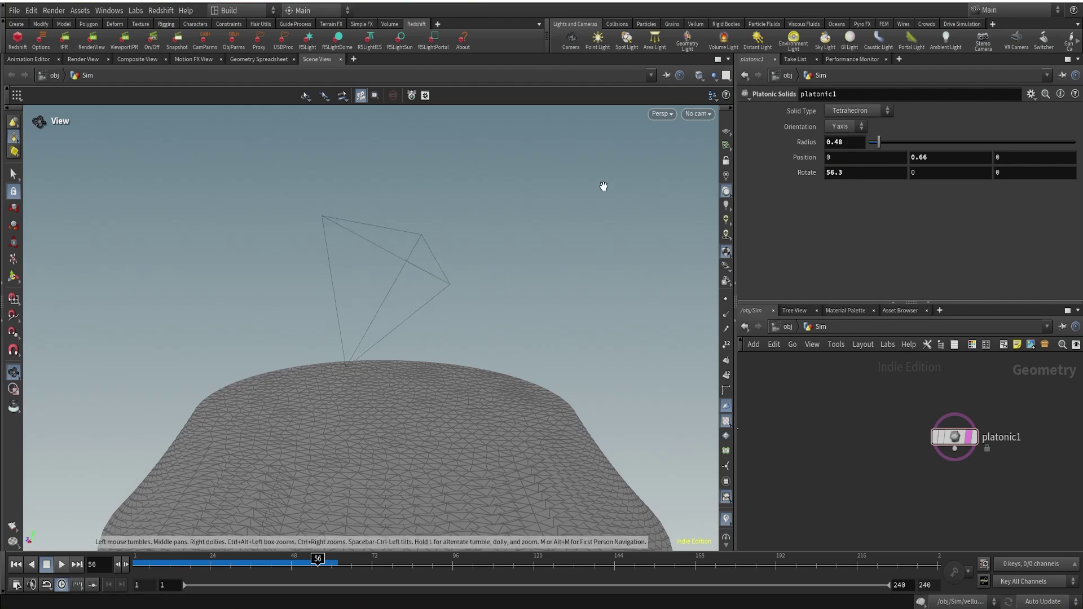
# Undo an accidental copy rotation and tilt platonic1 to about 68.6, 13.5, -5.1 degrees.
pyautogui.click(14, 276)
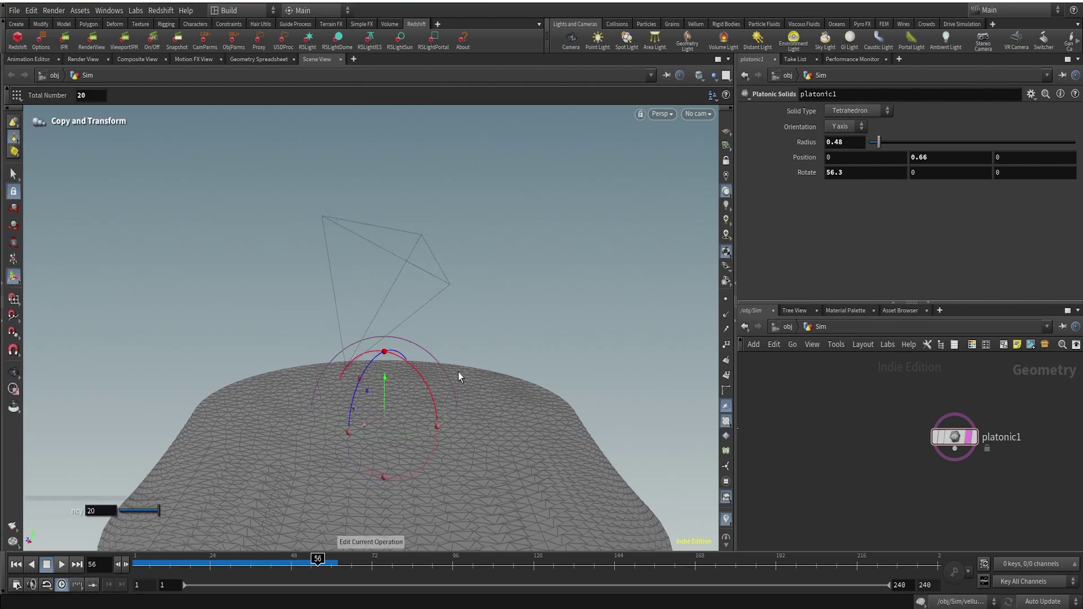
pyautogui.moveTo(425, 383); pyautogui.dragTo(423, 376)
pyautogui.hotkey('ctrl', 'z')
pyautogui.click(938, 437)
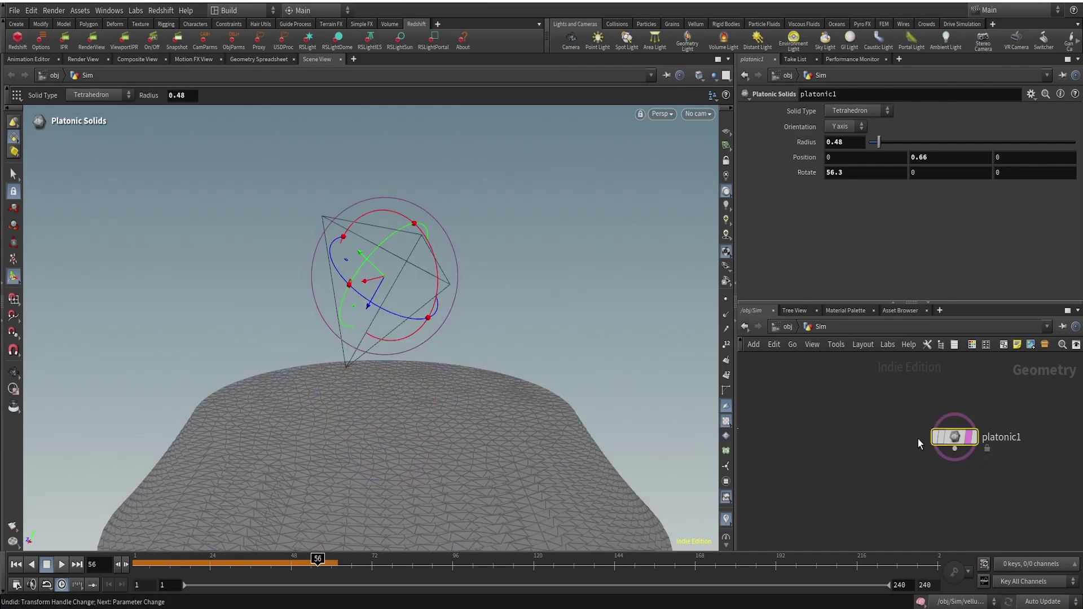
pyautogui.moveTo(404, 222); pyautogui.dragTo(395, 206)
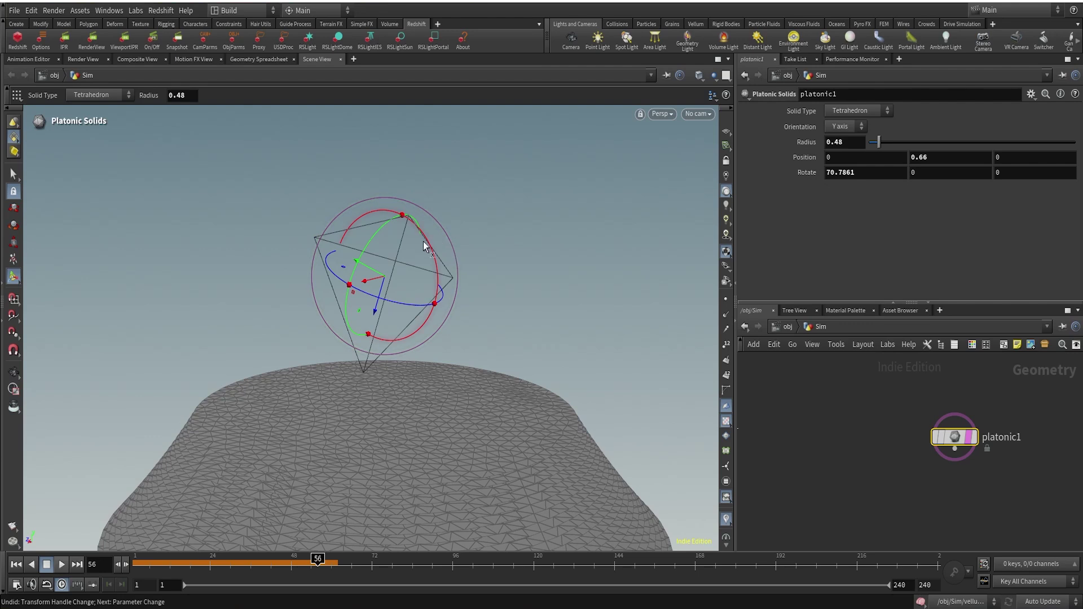
pyautogui.moveTo(375, 236)
pyautogui.mouseDown()
pyautogui.moveTo(408, 289)
pyautogui.moveTo(364, 318)
pyautogui.moveTo(386, 245)
pyautogui.moveTo(412, 223)
pyautogui.moveTo(396, 235)
pyautogui.mouseUp()
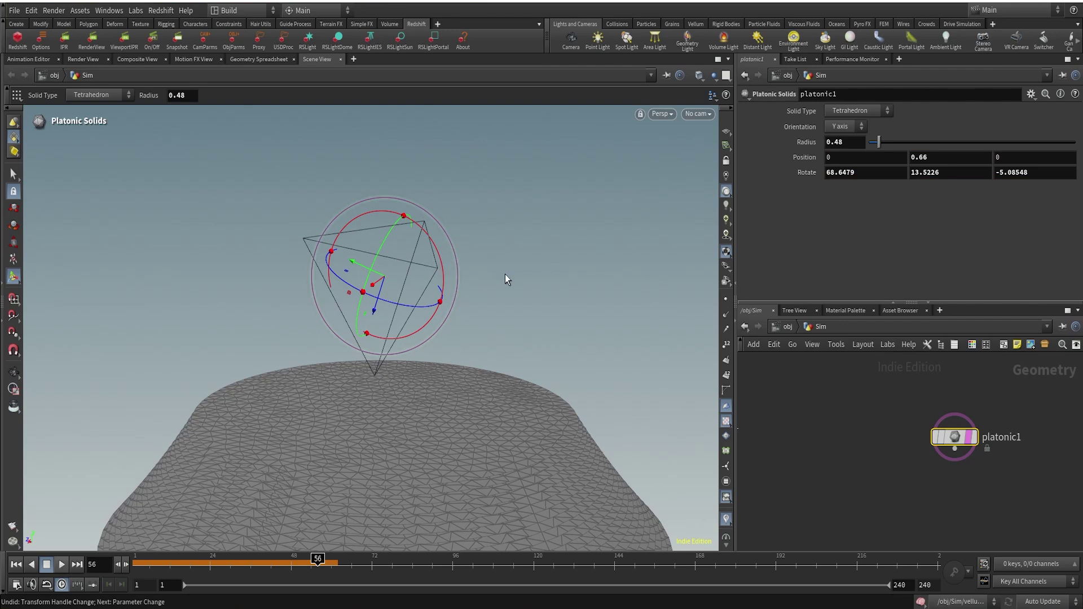
# Bring platonic1 into view and drag a new connection from its output.
pyautogui.scroll(-1, 988, 494)
pyautogui.moveTo(989, 495); pyautogui.dragTo(878, 394, button='middle')
pyautogui.scroll(1, 878, 395)
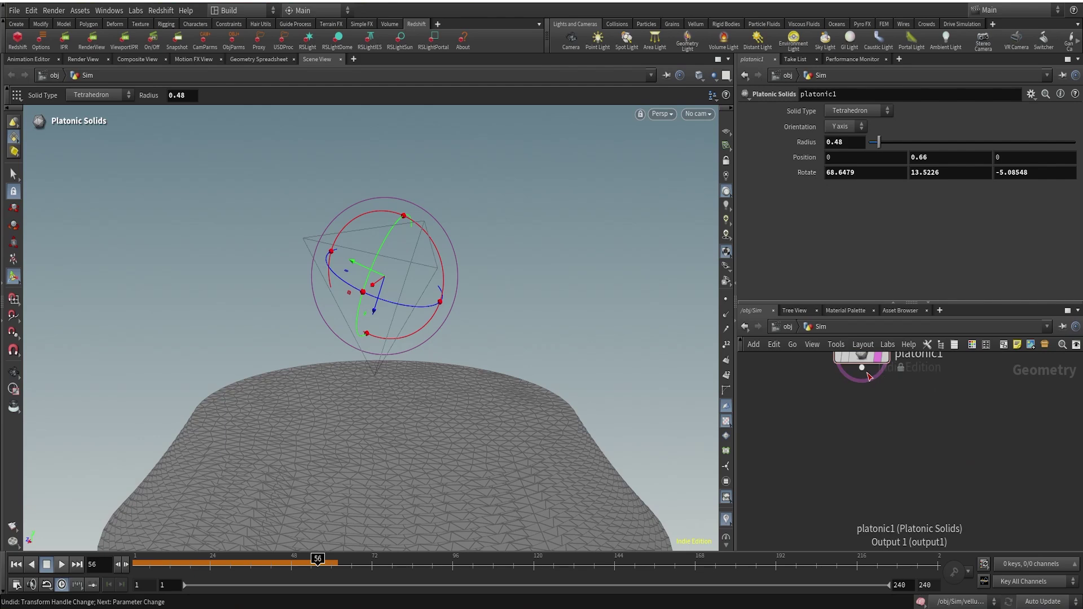
pyautogui.moveTo(868, 375); pyautogui.dragTo(907, 448)
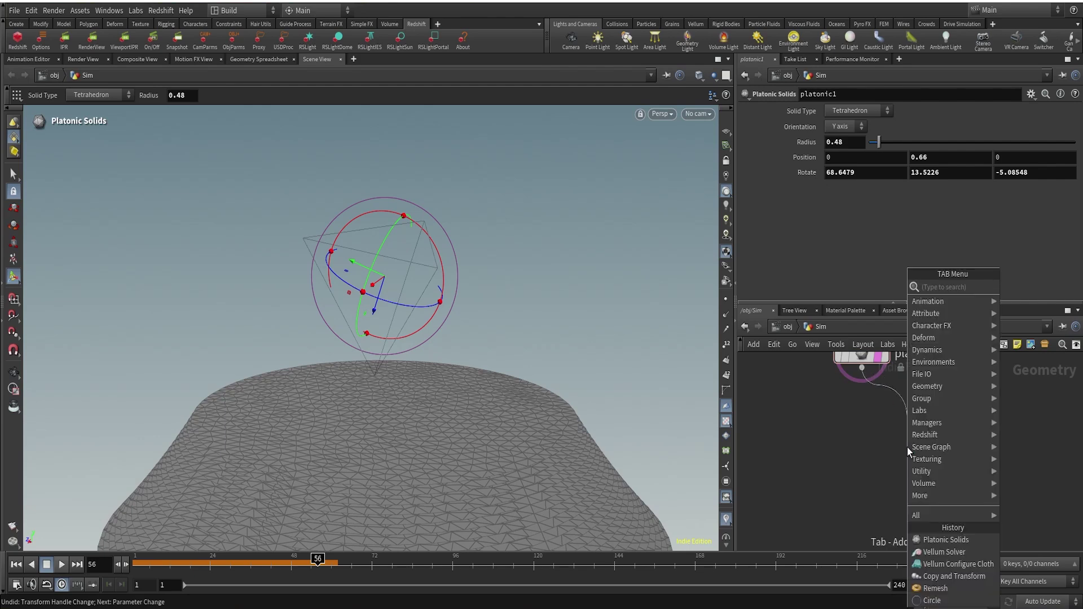
# Add a PolyBevel after platonic1 with Distance 0.09 and 4 divisions.
pyautogui.write('polybe')
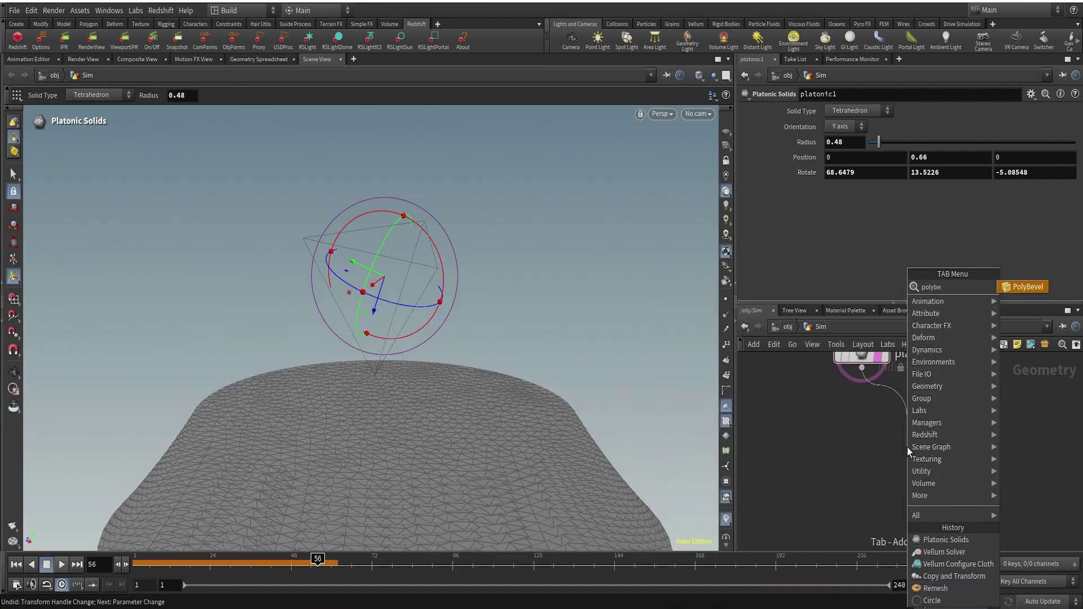
pyautogui.press('Return')
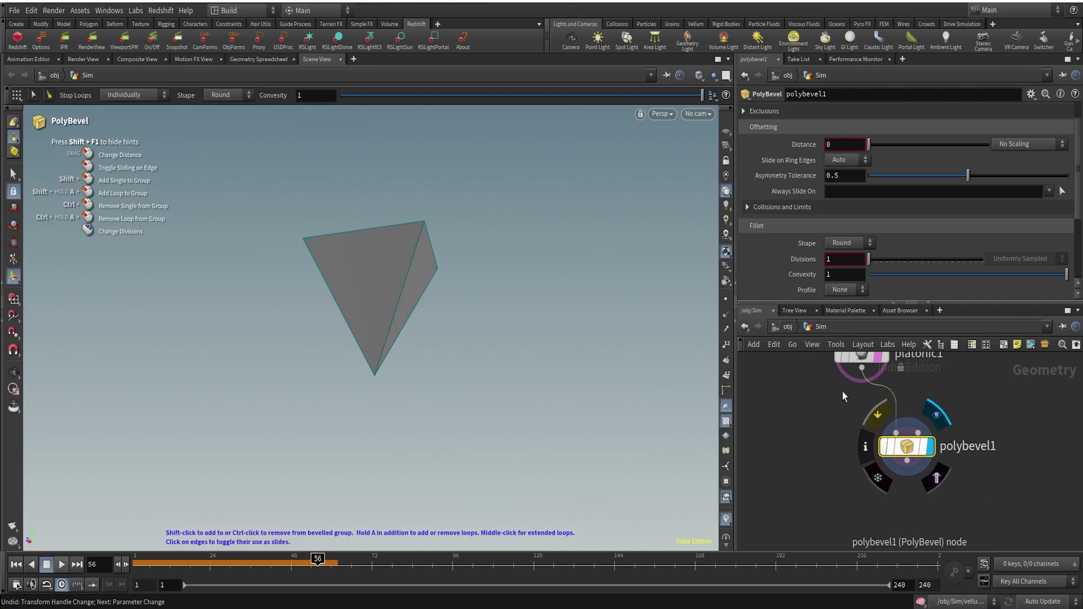
pyautogui.click(839, 140)
pyautogui.write('.09')
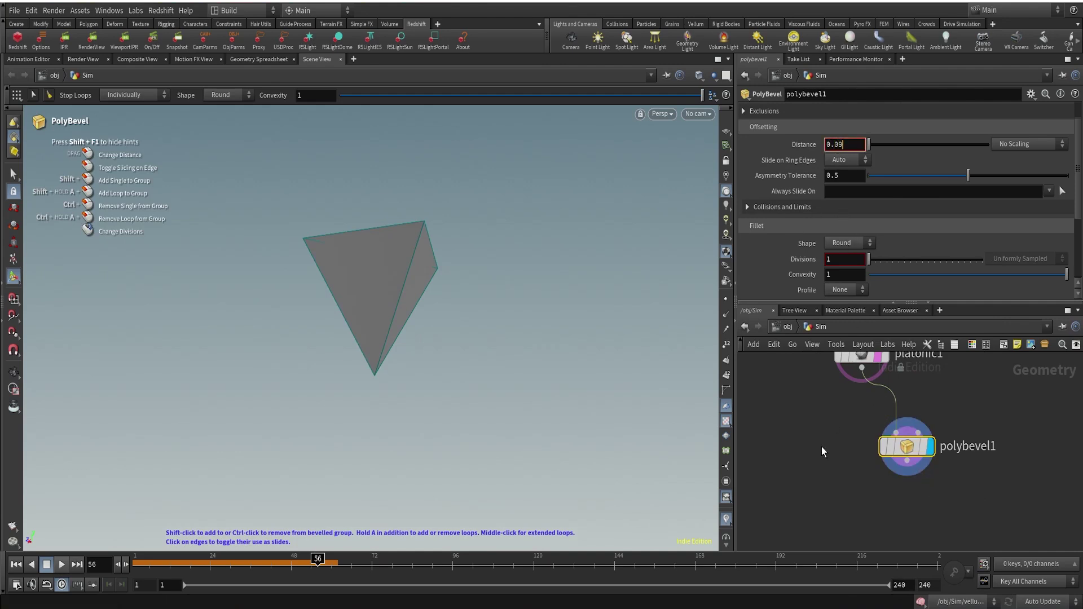
pyautogui.press('Return')
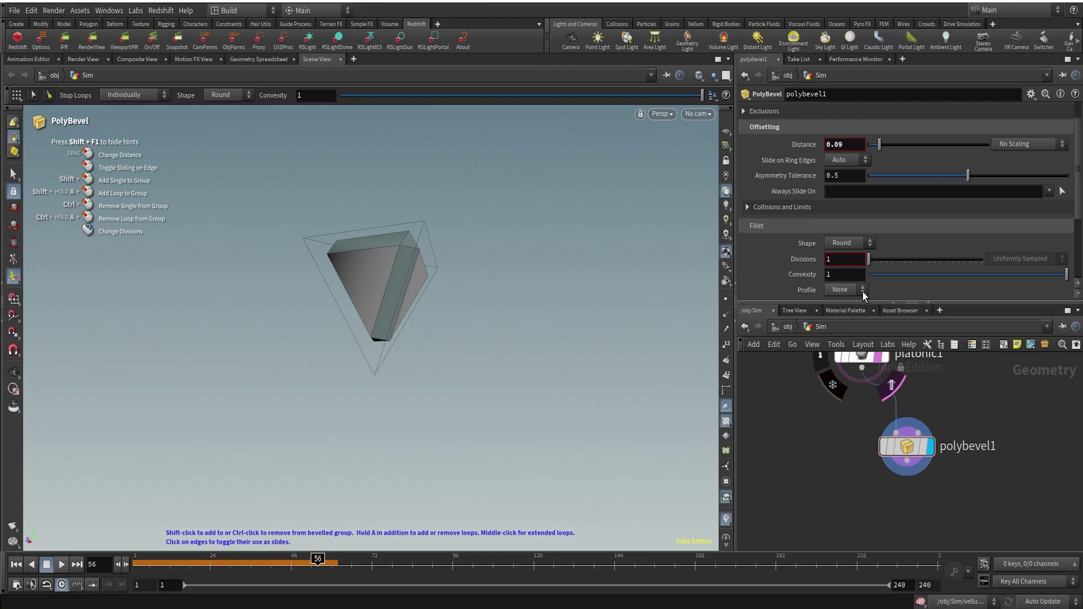
pyautogui.moveTo(873, 266); pyautogui.dragTo(888, 265)
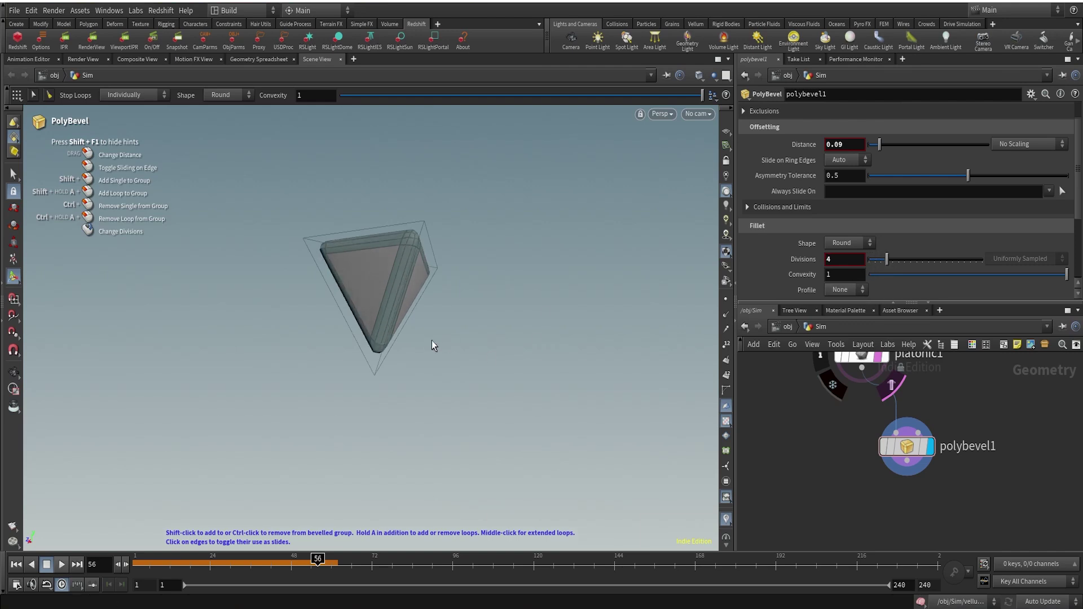
# Append a Subdivide node below the bevel, lay the nodes out, and select all three.
pyautogui.scroll(-3, 954, 482)
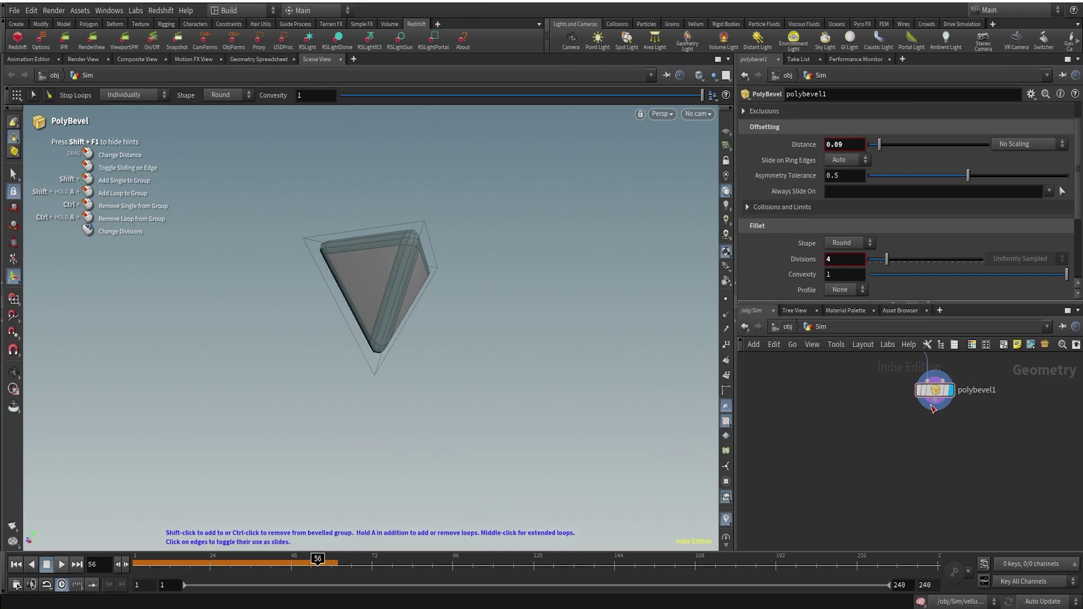
pyautogui.press('Tab')
pyautogui.write('subd')
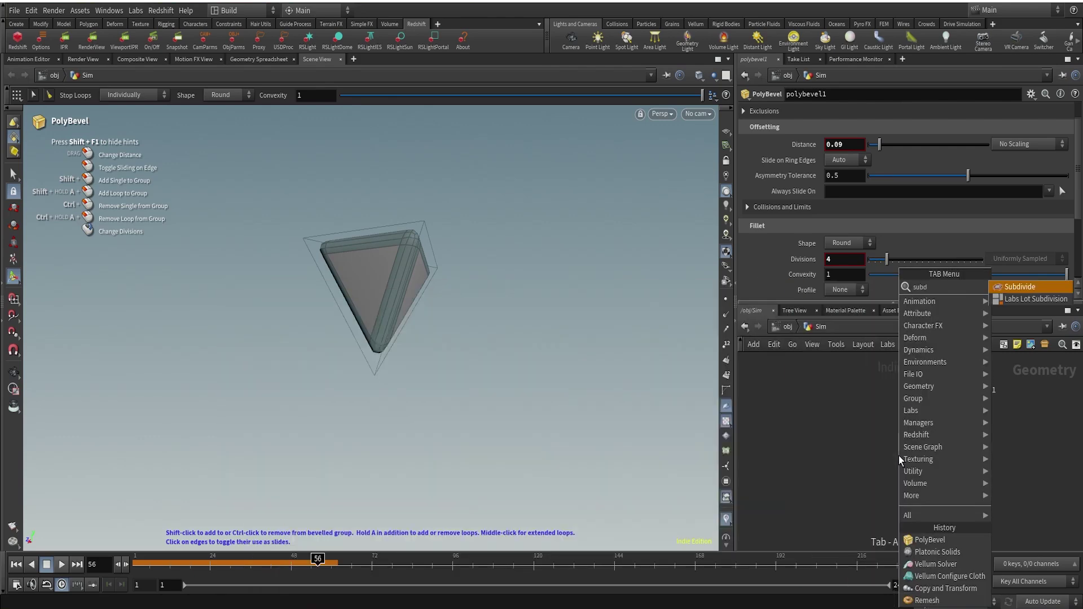
pyautogui.press('Return')
pyautogui.click(892, 450)
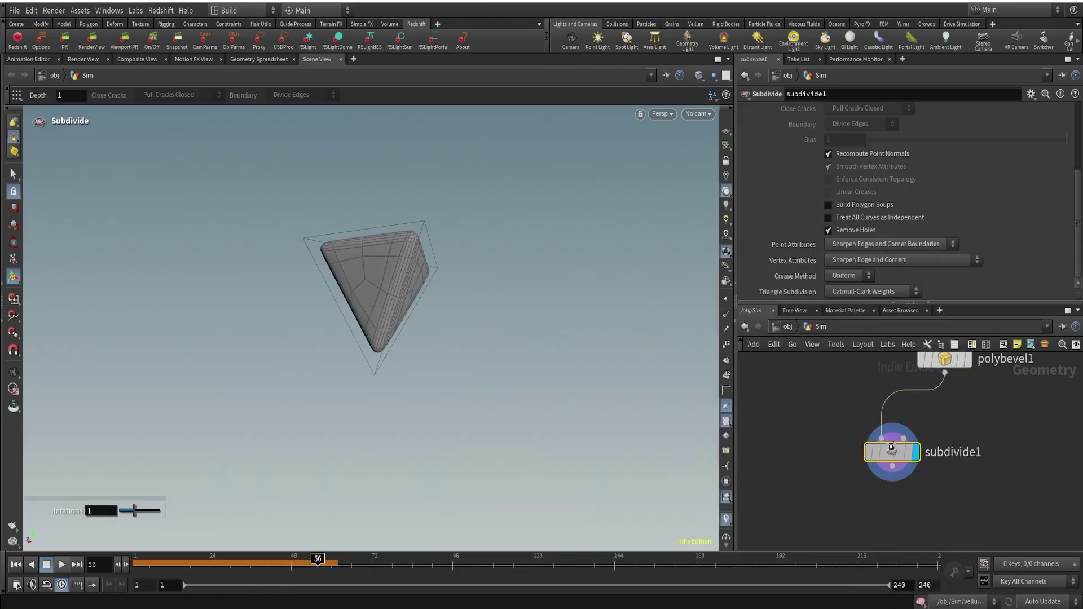
pyautogui.press('l')
pyautogui.scroll(-1, 917, 376)
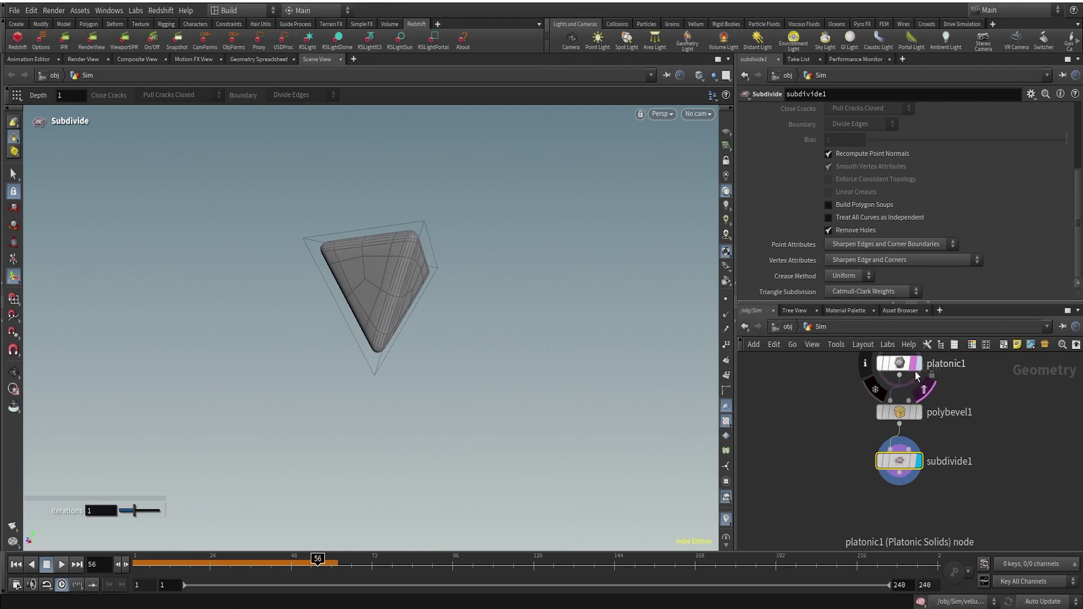
pyautogui.scroll(-4, 924, 395)
pyautogui.moveTo(884, 391); pyautogui.dragTo(923, 451)
# Wire subdivide1 into vellumcloth1's collision input and tidy the node layout.
pyautogui.press('l')
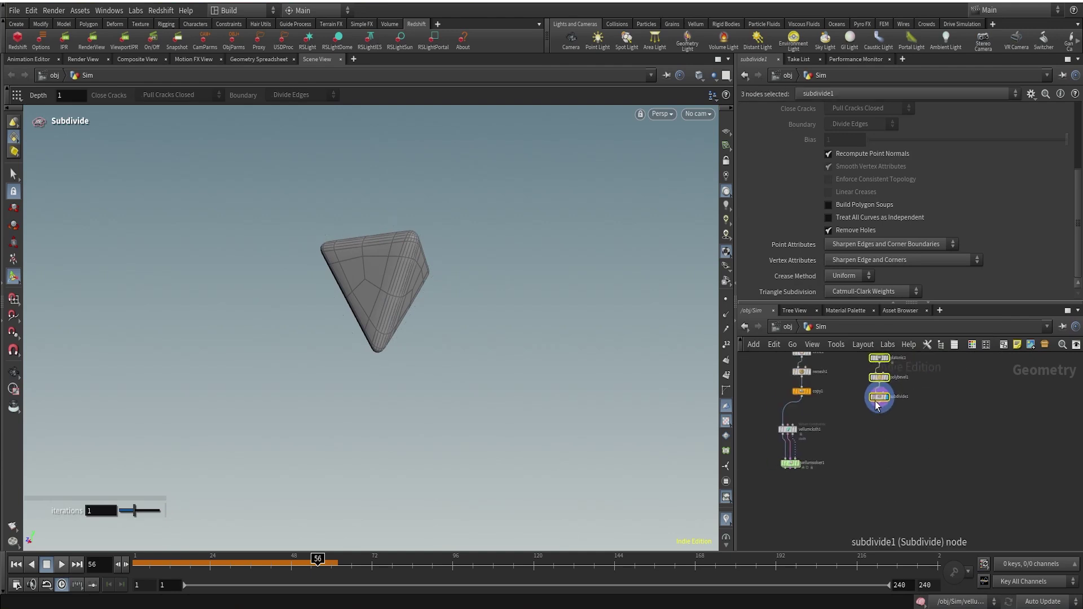
pyautogui.scroll(1, 915, 423)
pyautogui.moveTo(803, 402); pyautogui.dragTo(868, 477)
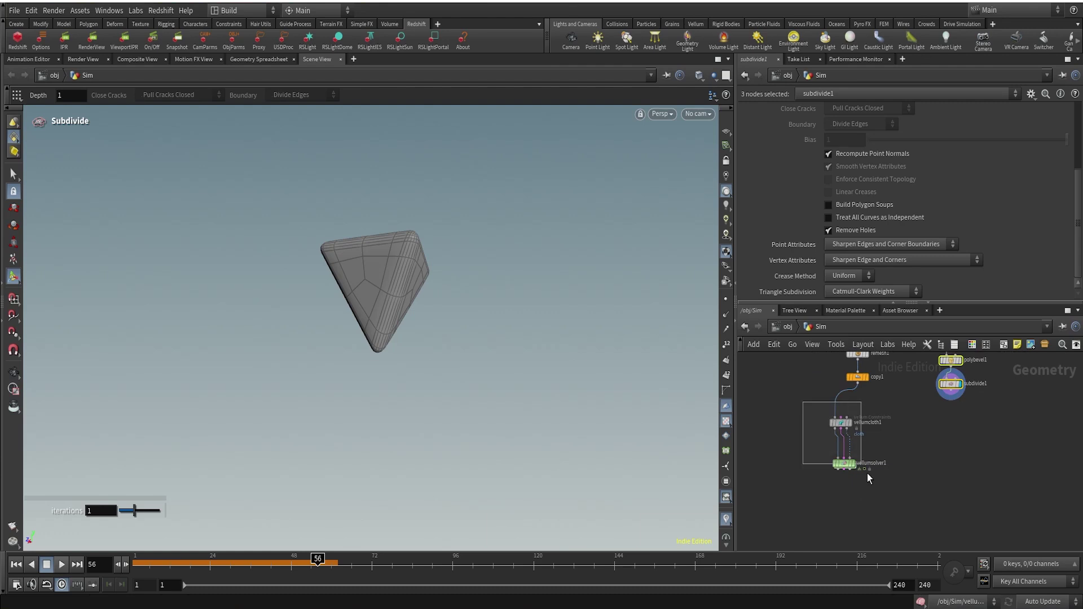
pyautogui.moveTo(842, 423); pyautogui.dragTo(901, 443)
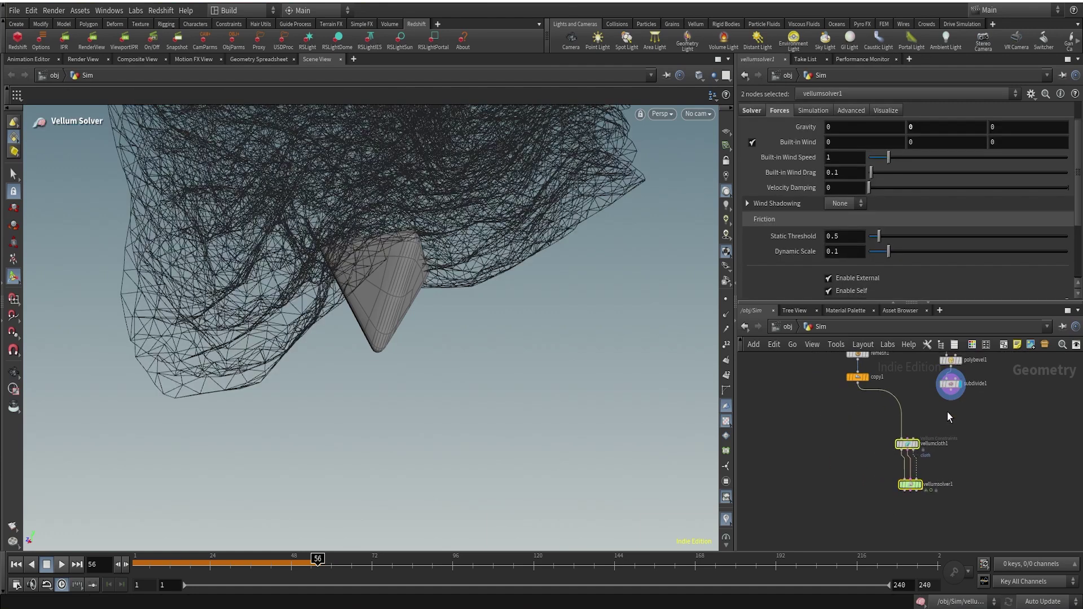
pyautogui.scroll(2, 949, 412)
pyautogui.scroll(1, 951, 414)
pyautogui.moveTo(952, 385); pyautogui.dragTo(882, 458)
pyautogui.press('l')
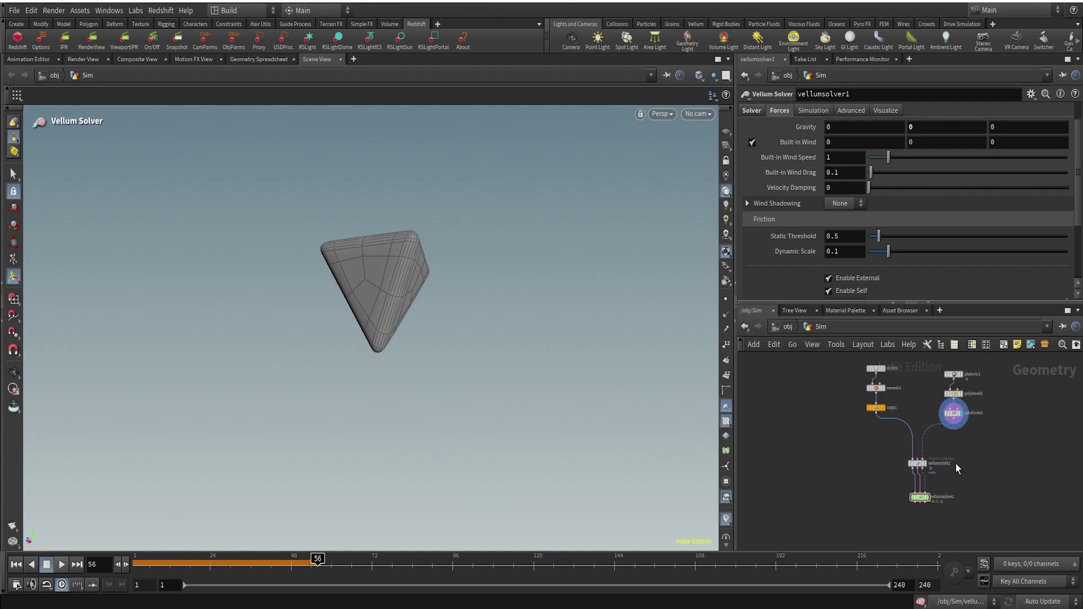
# Display vellumsolver1, review the simulation to about frame 54, and enter its forces network.
pyautogui.click(920, 481)
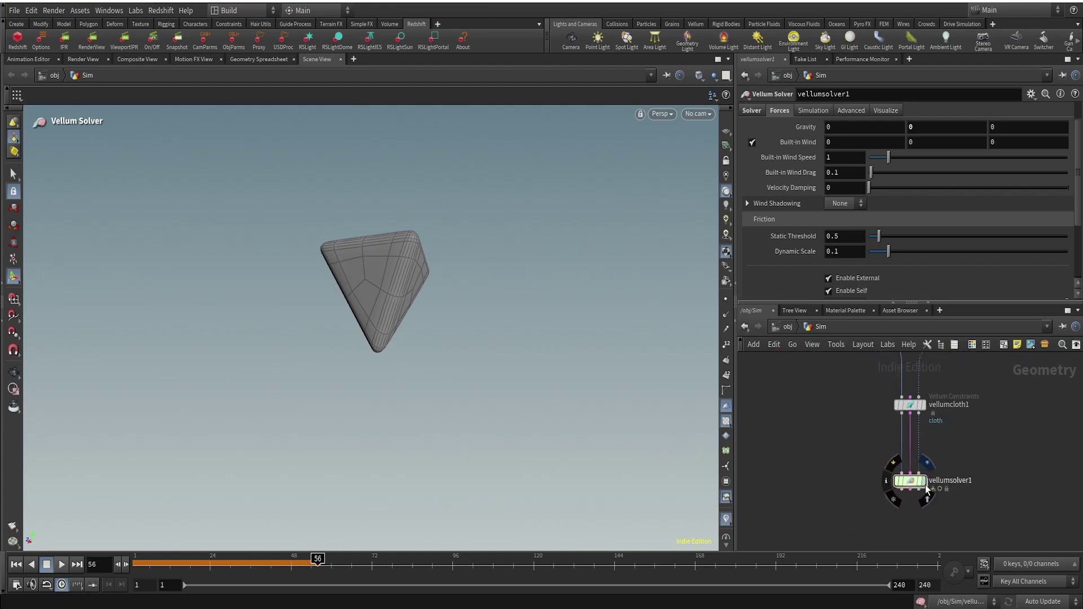
pyautogui.click(18, 566)
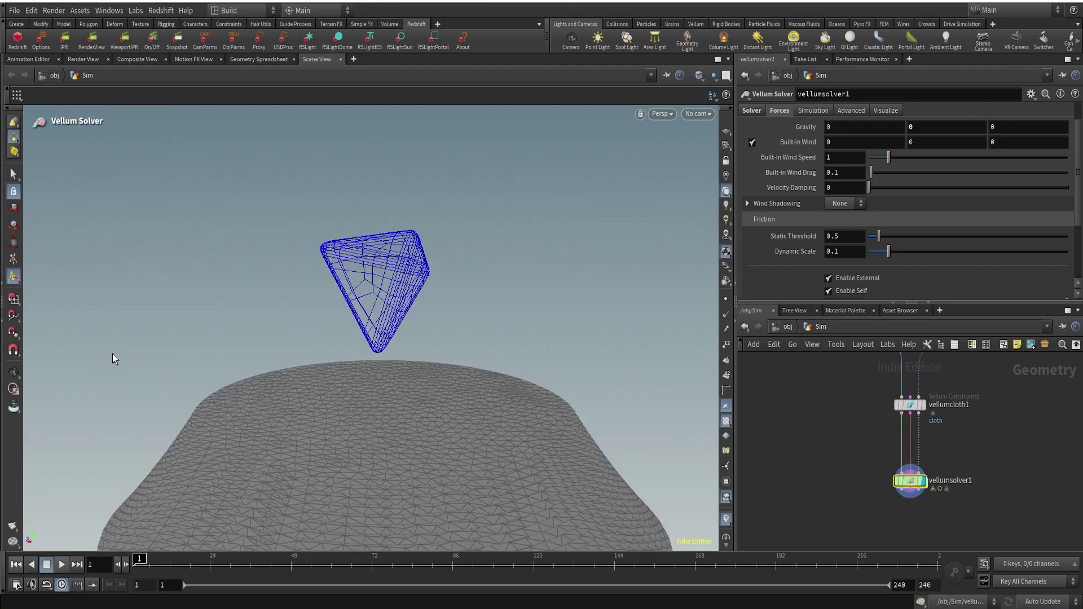
pyautogui.scroll(-5, 367, 357)
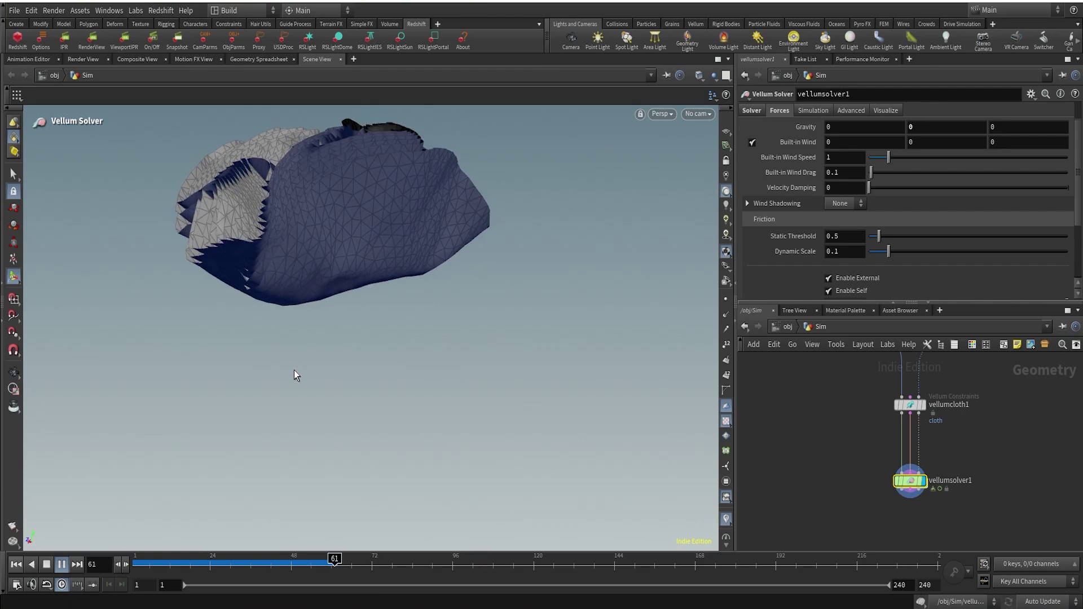
pyautogui.click(151, 563)
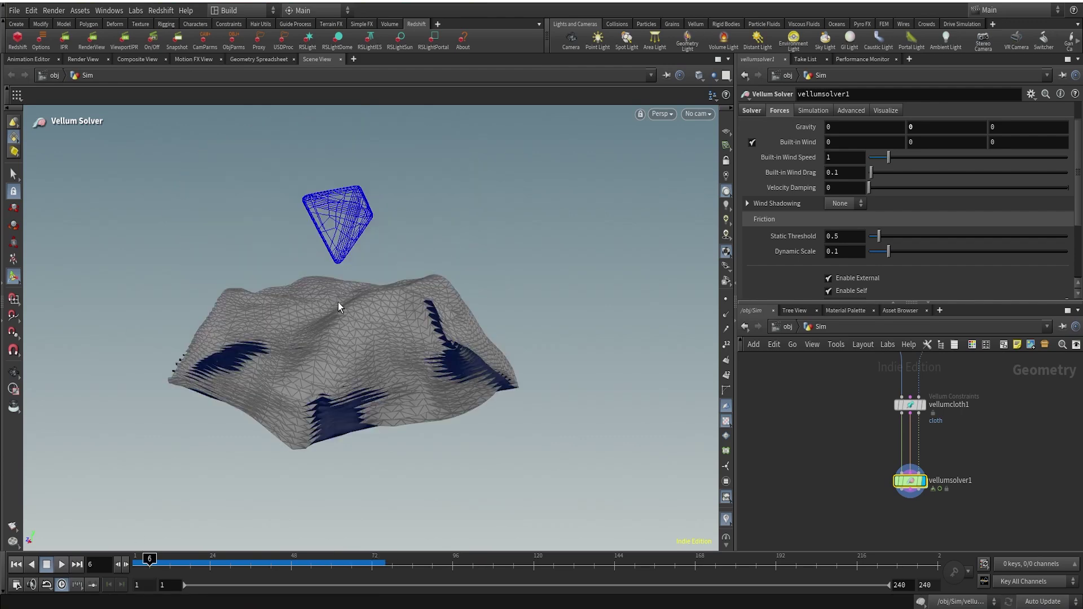
pyautogui.press('Escape')
pyautogui.moveTo(358, 307); pyautogui.dragTo(449, 295)
pyautogui.press('Return')
pyautogui.moveTo(178, 570); pyautogui.dragTo(365, 558)
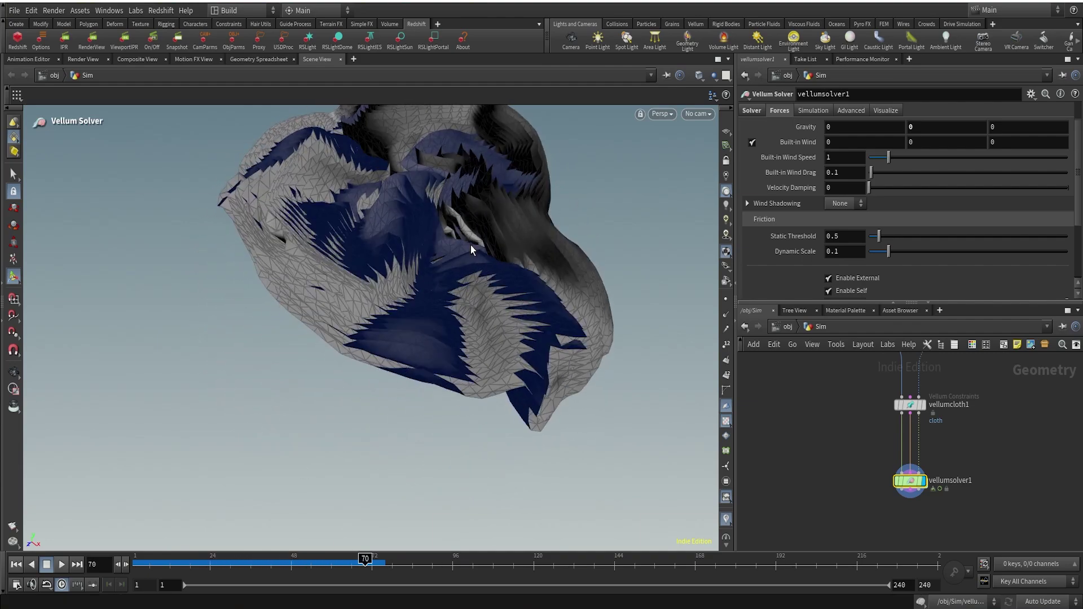
pyautogui.moveTo(472, 248); pyautogui.dragTo(355, 177)
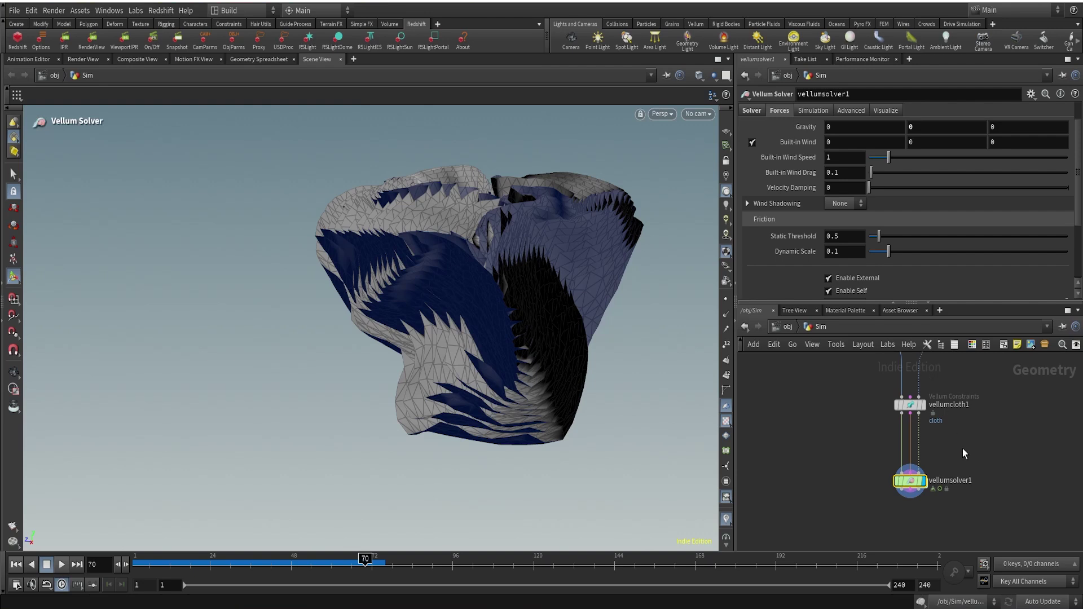
pyautogui.doubleClick(910, 438)
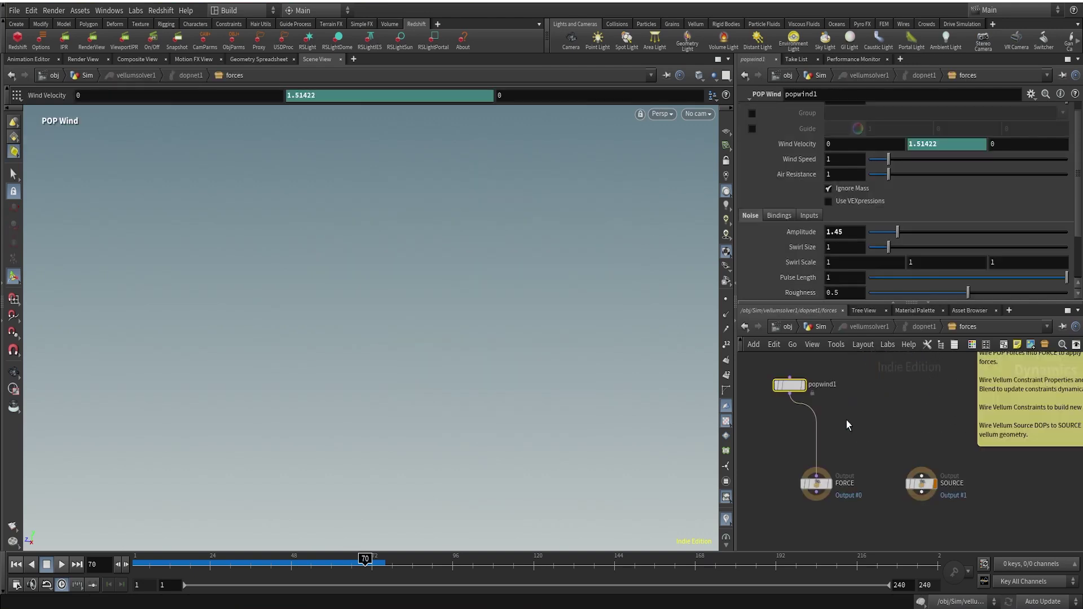
# Search 'popfo' and add the POP Force node popforce1 below popwind1.
pyautogui.scroll(3, 844, 422)
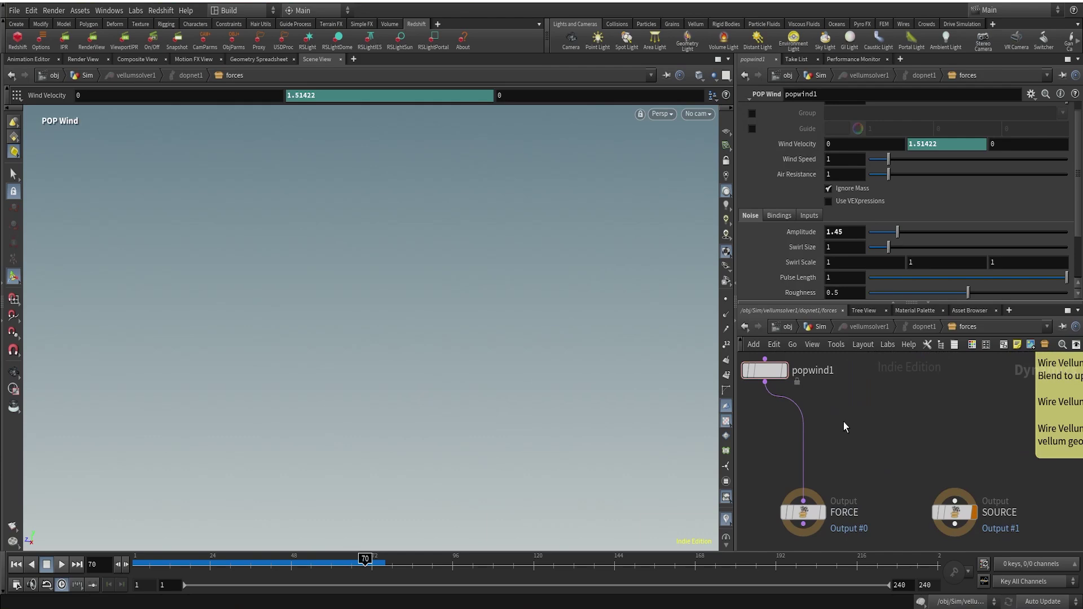
pyautogui.press('Tab')
pyautogui.write('pop')
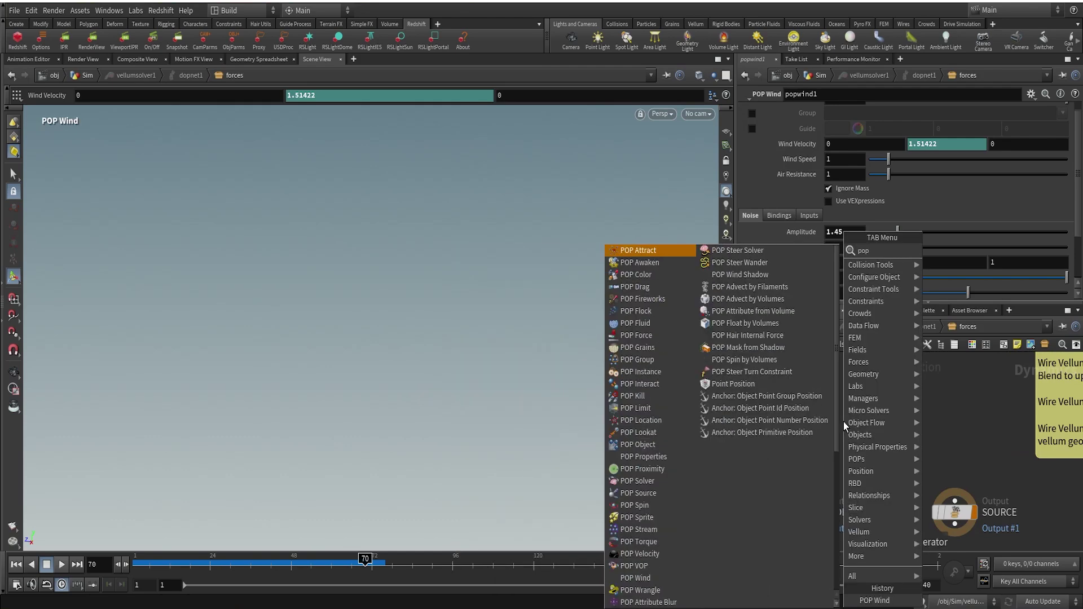
pyautogui.write('fo')
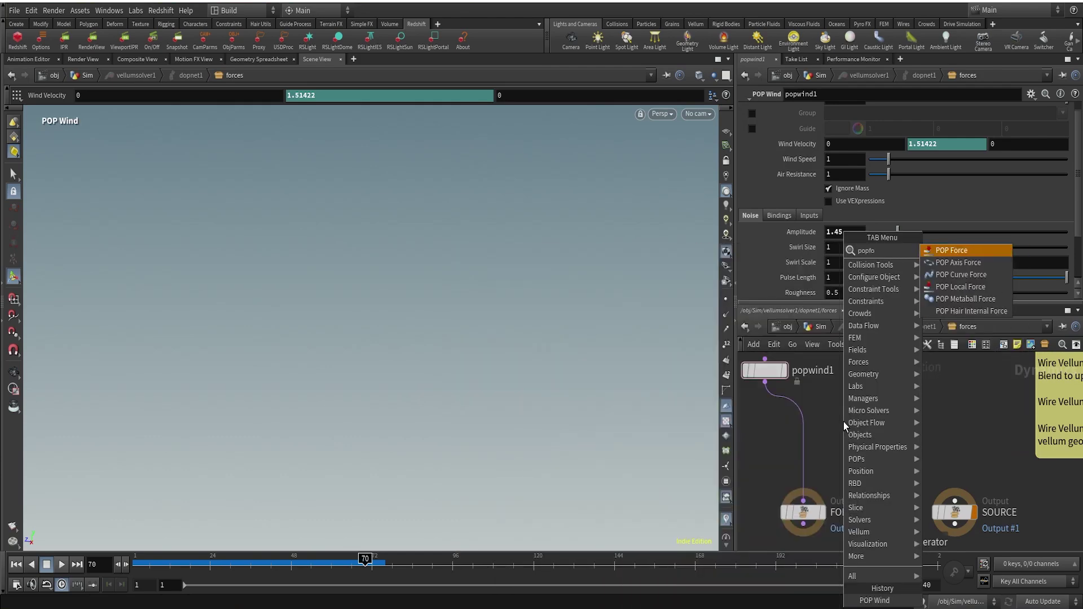
pyautogui.press('Return')
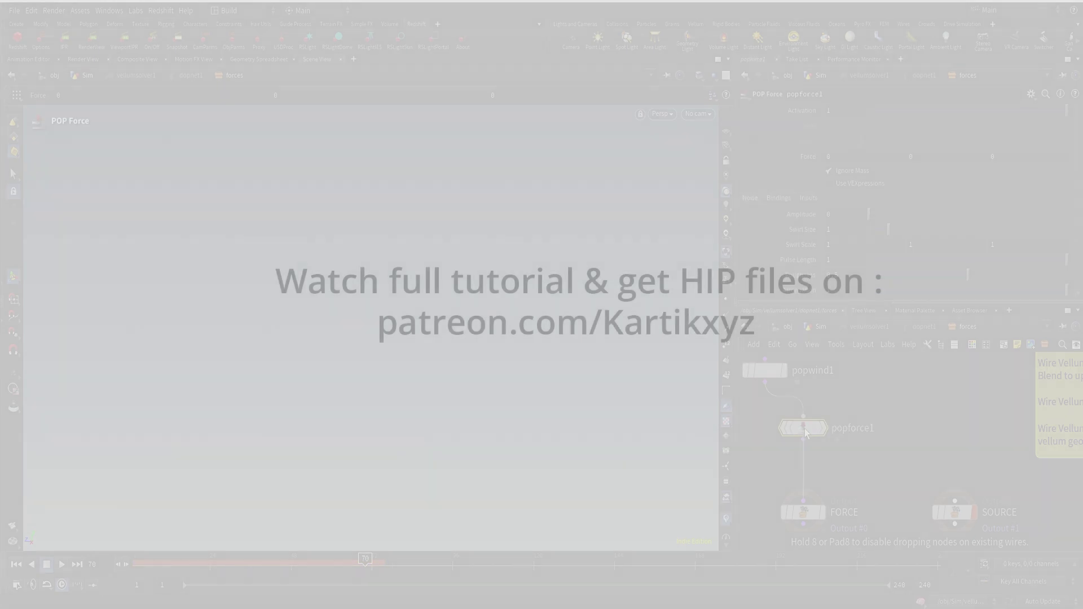